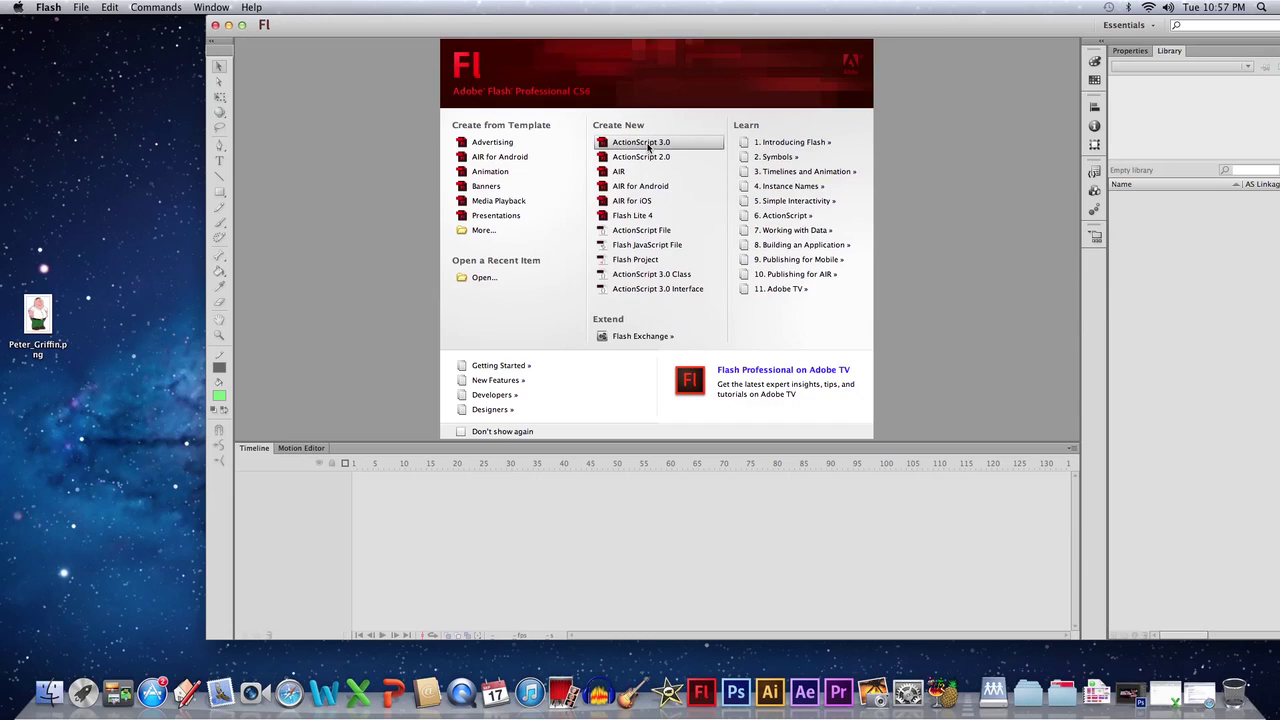
# Create a new ActionScript 3.0 document and move the application window so that it fits on the screen.
pyautogui.click(648, 146)
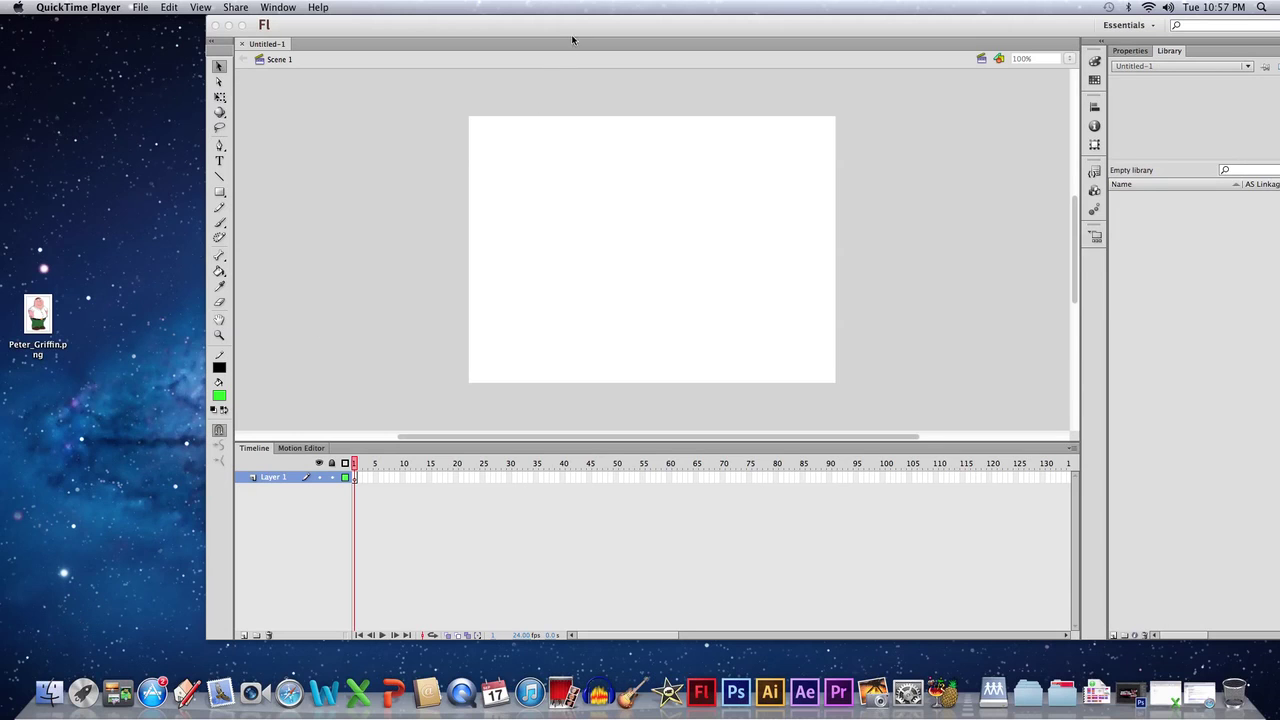
pyautogui.moveTo(572, 37); pyautogui.dragTo(494, 20)
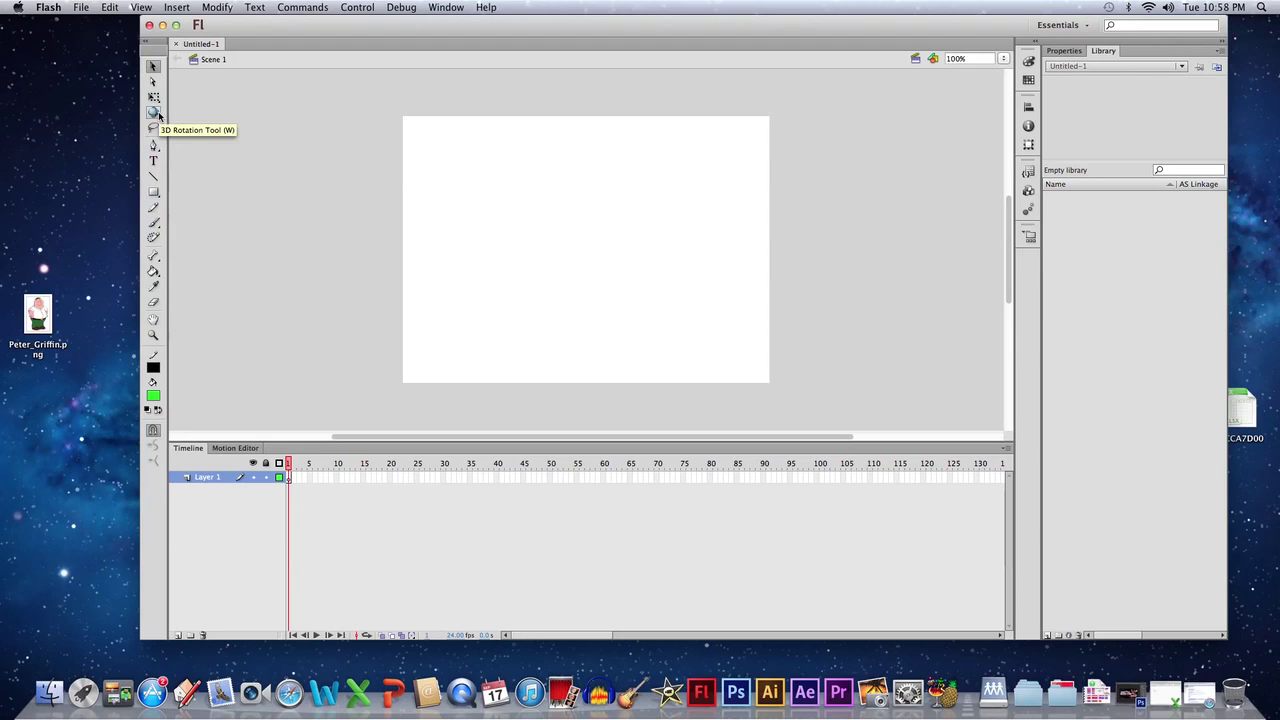
# Look over the shape tool variants, then choose the Brush tool with the smallest brush size.
pyautogui.click(155, 196)
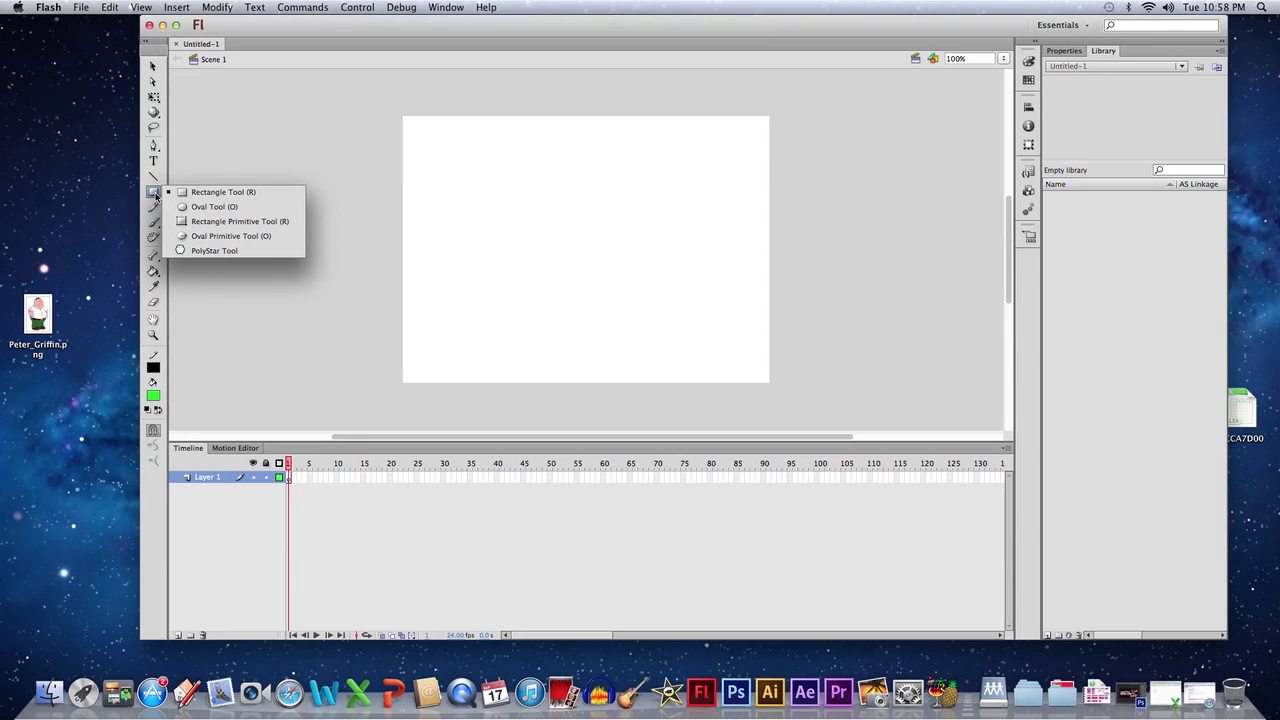
pyautogui.click(219, 157)
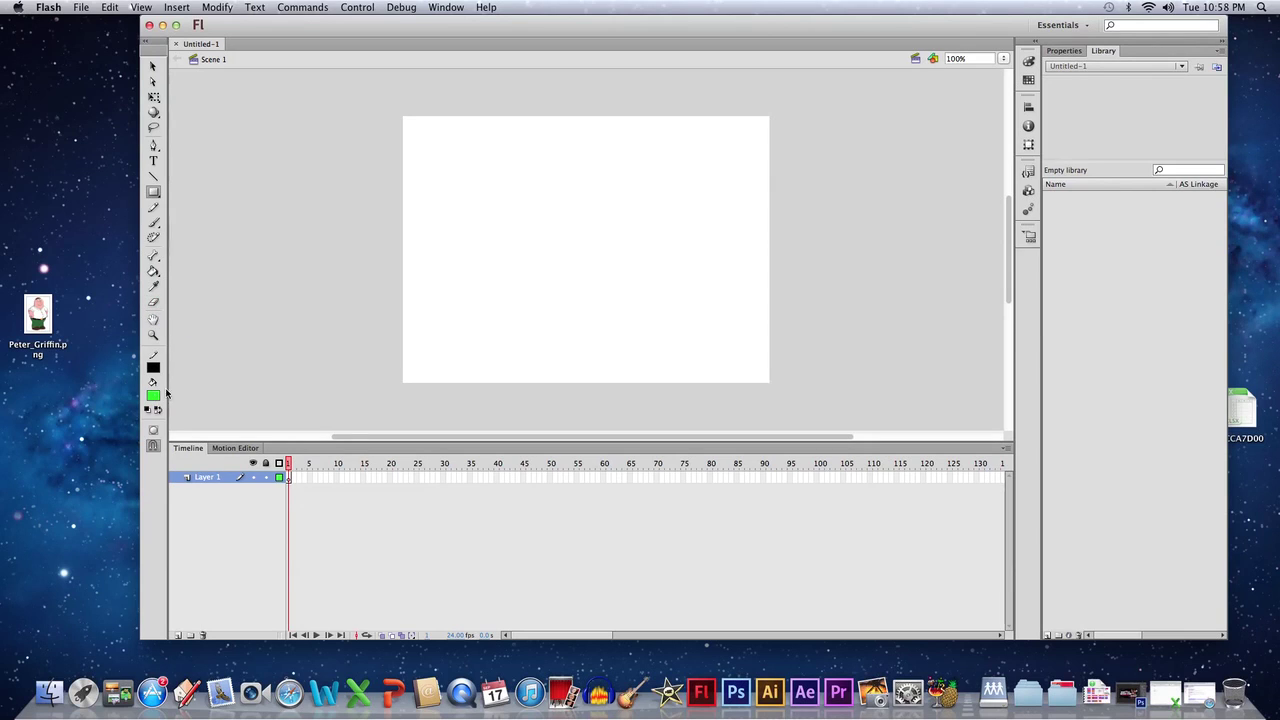
pyautogui.click(154, 225)
pyautogui.click(154, 478)
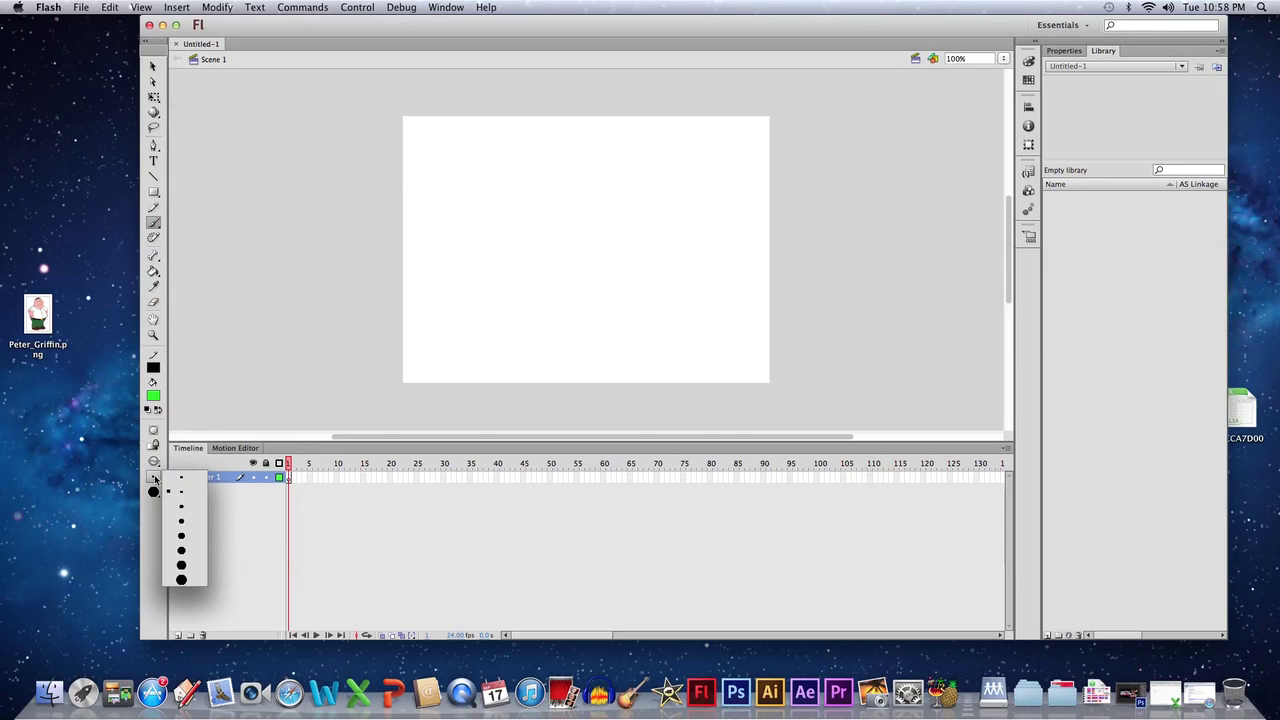
pyautogui.click(181, 479)
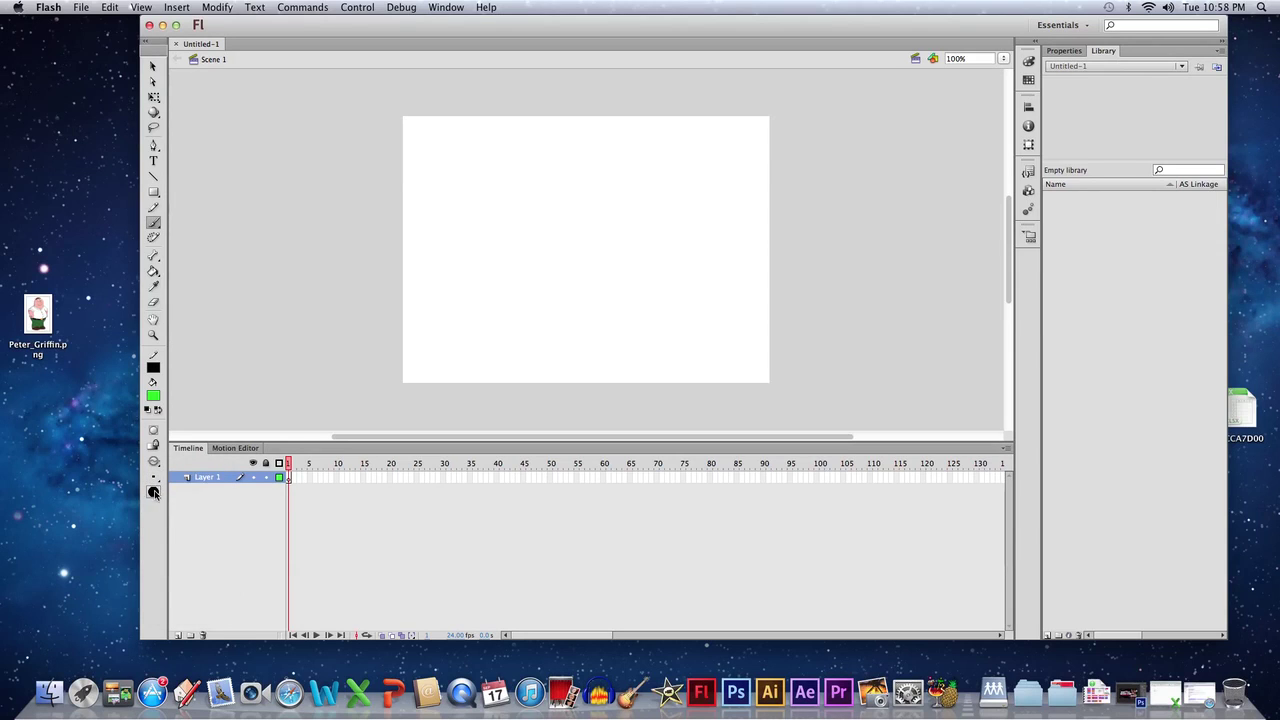
pyautogui.click(153, 491)
pyautogui.click(153, 491)
# Set the stage magnification to 50%.
pyautogui.click(1003, 58)
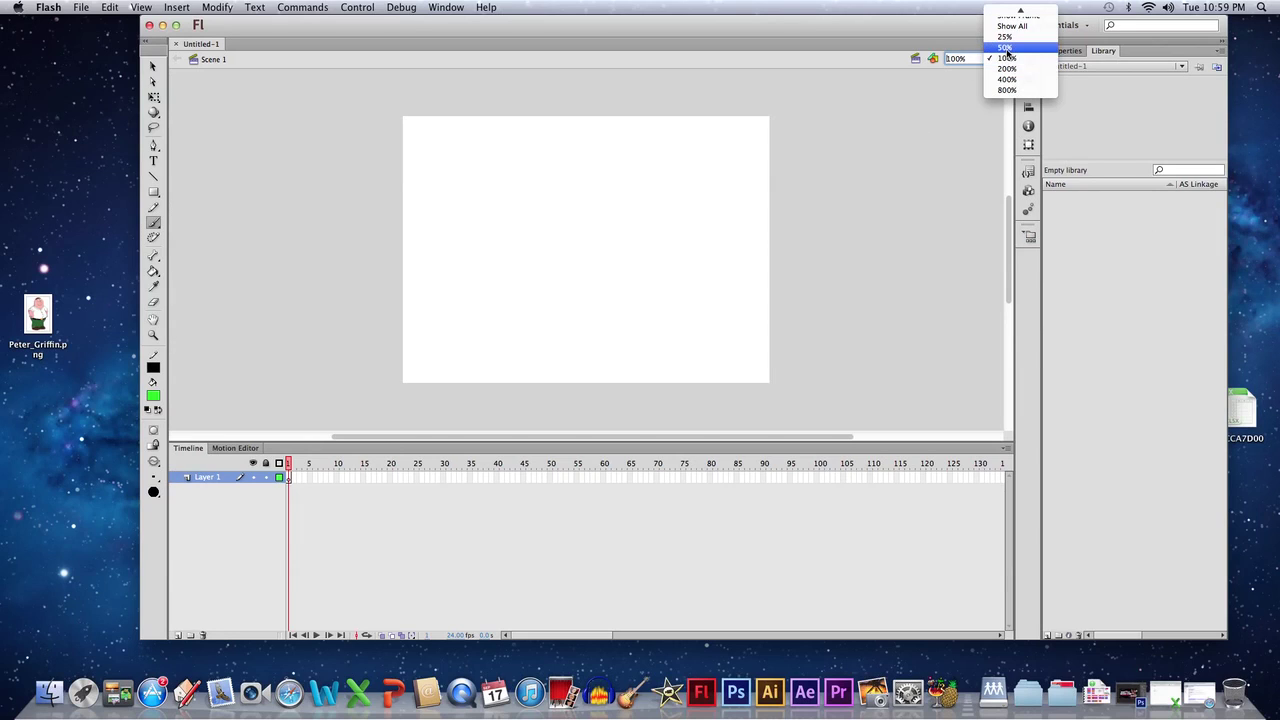
pyautogui.click(1005, 48)
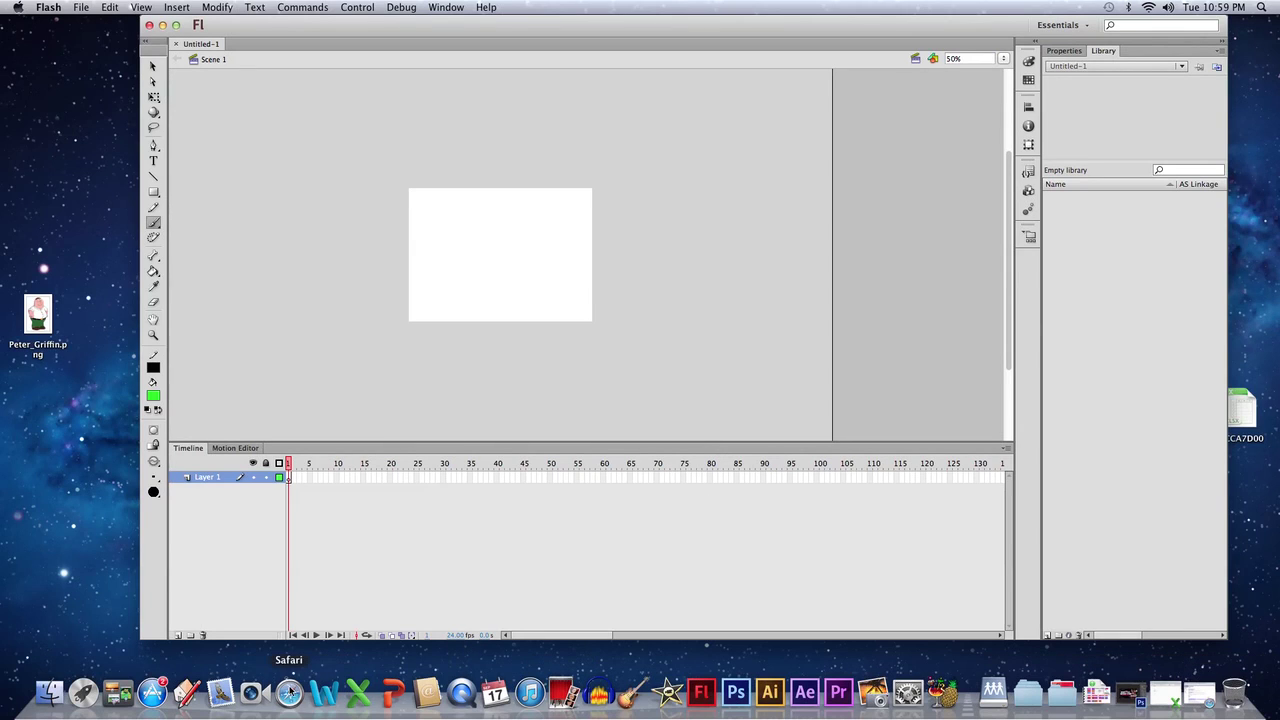
# Switch to Safari, open a new browser window and search Google for the teacher's class website.
pyautogui.click(289, 692)
pyautogui.press('super+m')
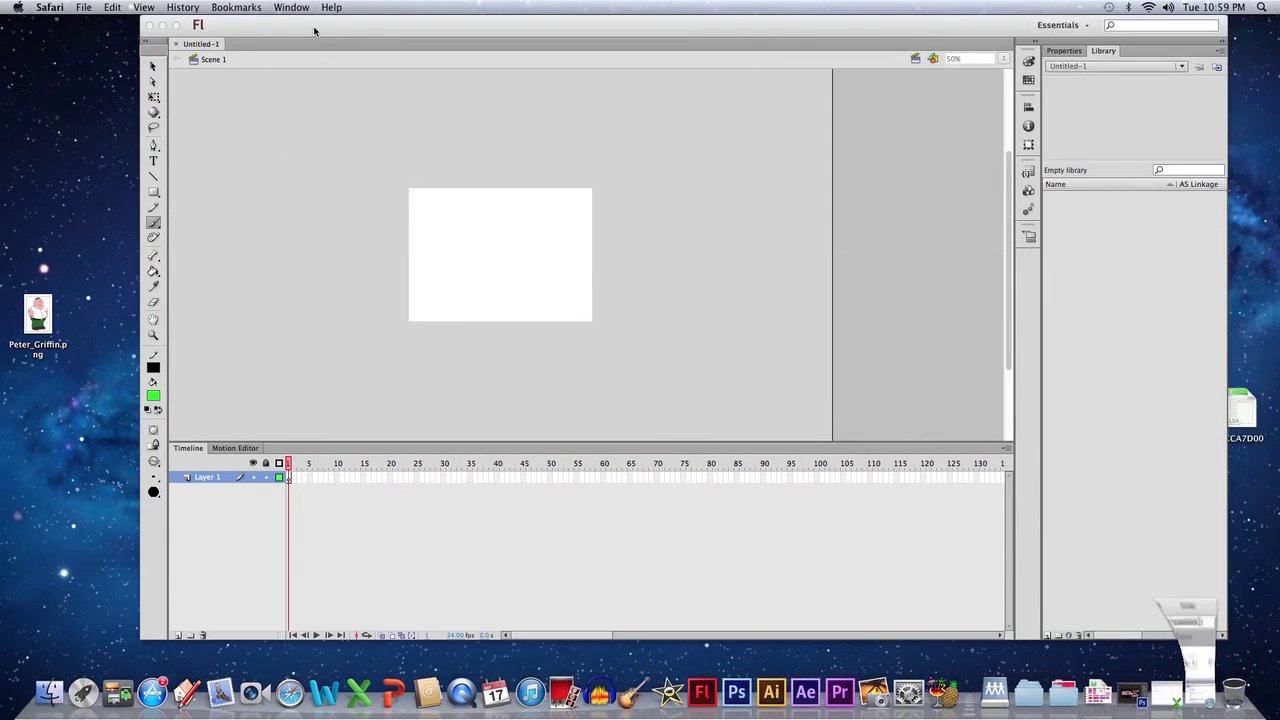
pyautogui.click(83, 7)
pyautogui.click(98, 26)
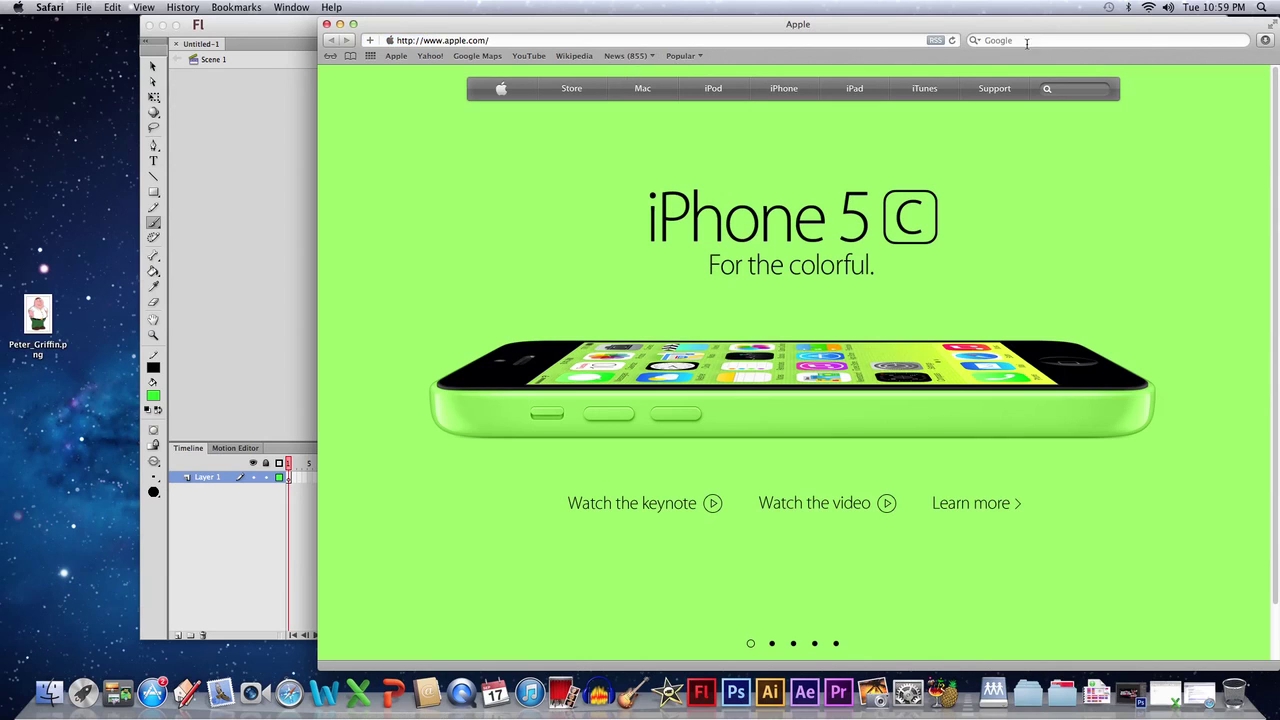
pyautogui.click(1011, 41)
pyautogui.write('mrdolinski')
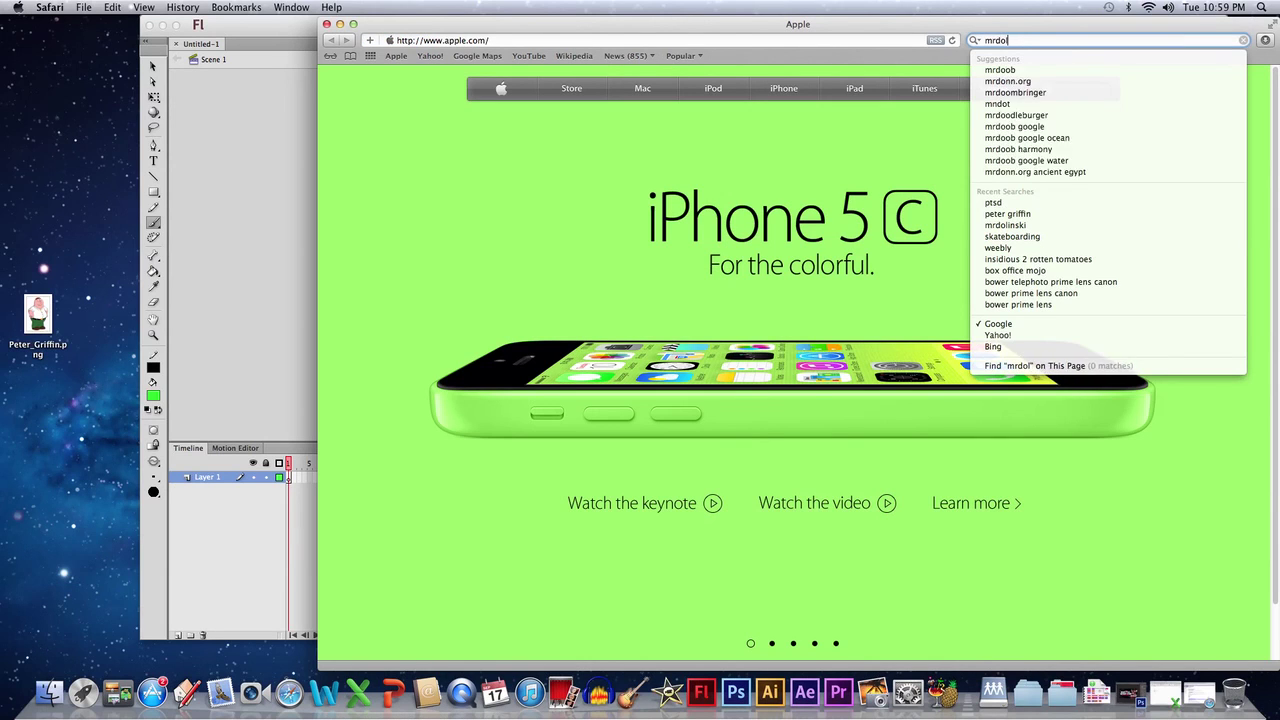
pyautogui.press('Return')
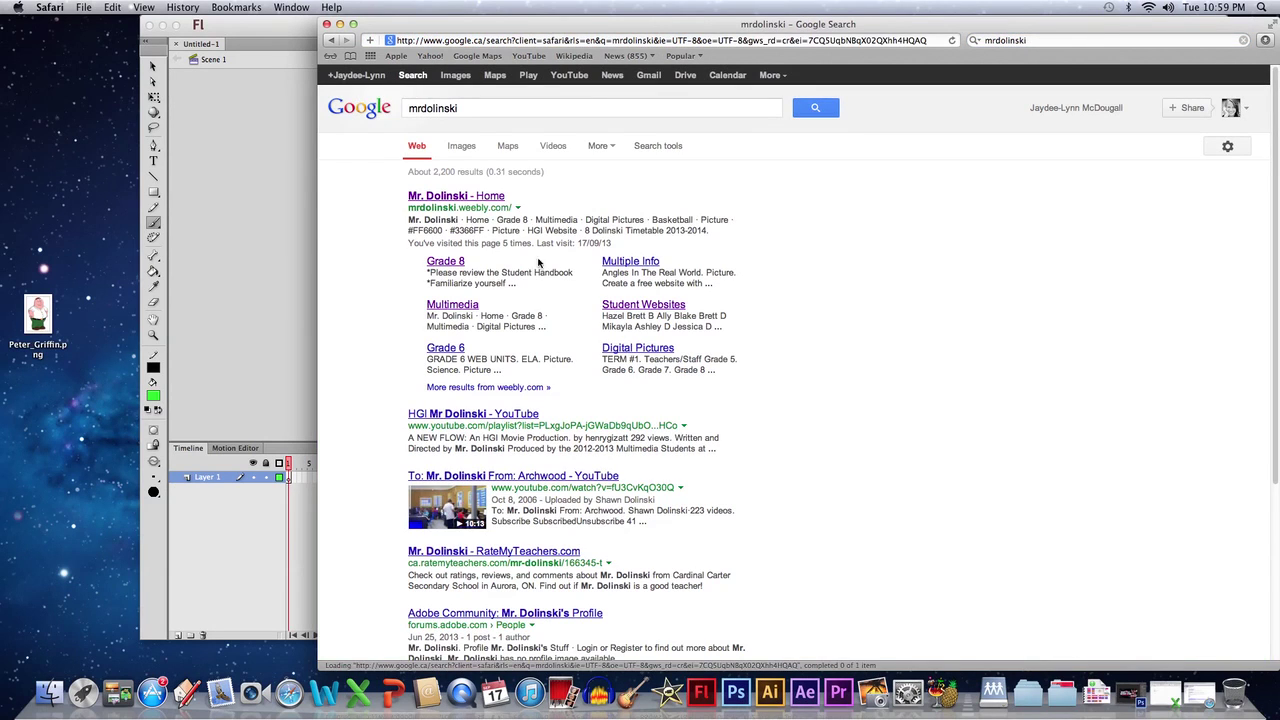
# Open the Practice Assignment #1 PDF from the class site's Multimedia Flash Animation page and move the browser window aside.
pyautogui.click(446, 198)
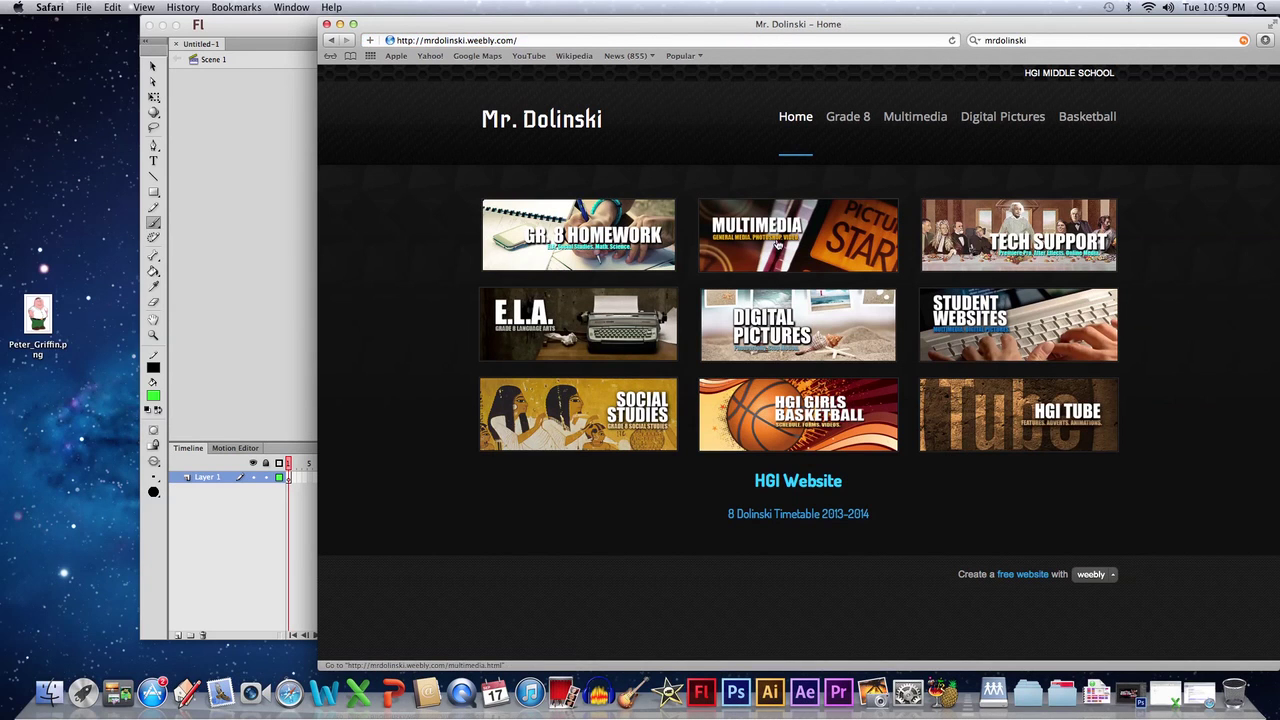
pyautogui.click(777, 243)
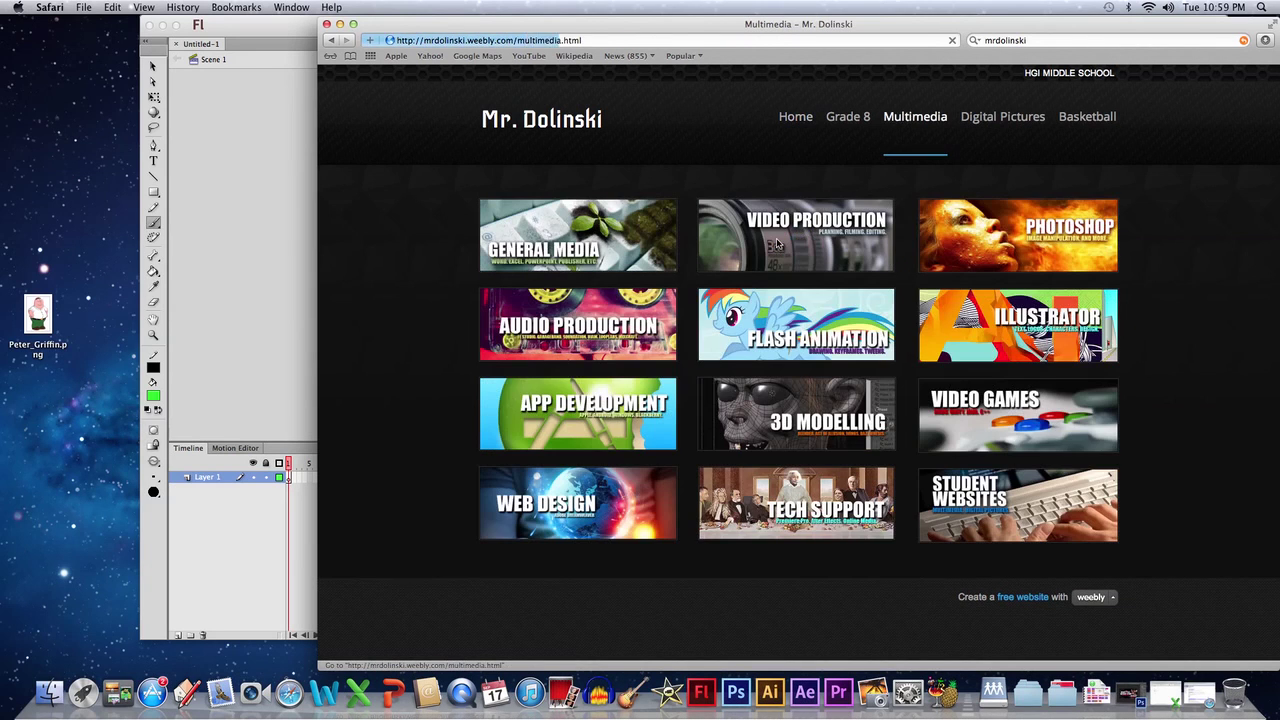
pyautogui.click(798, 318)
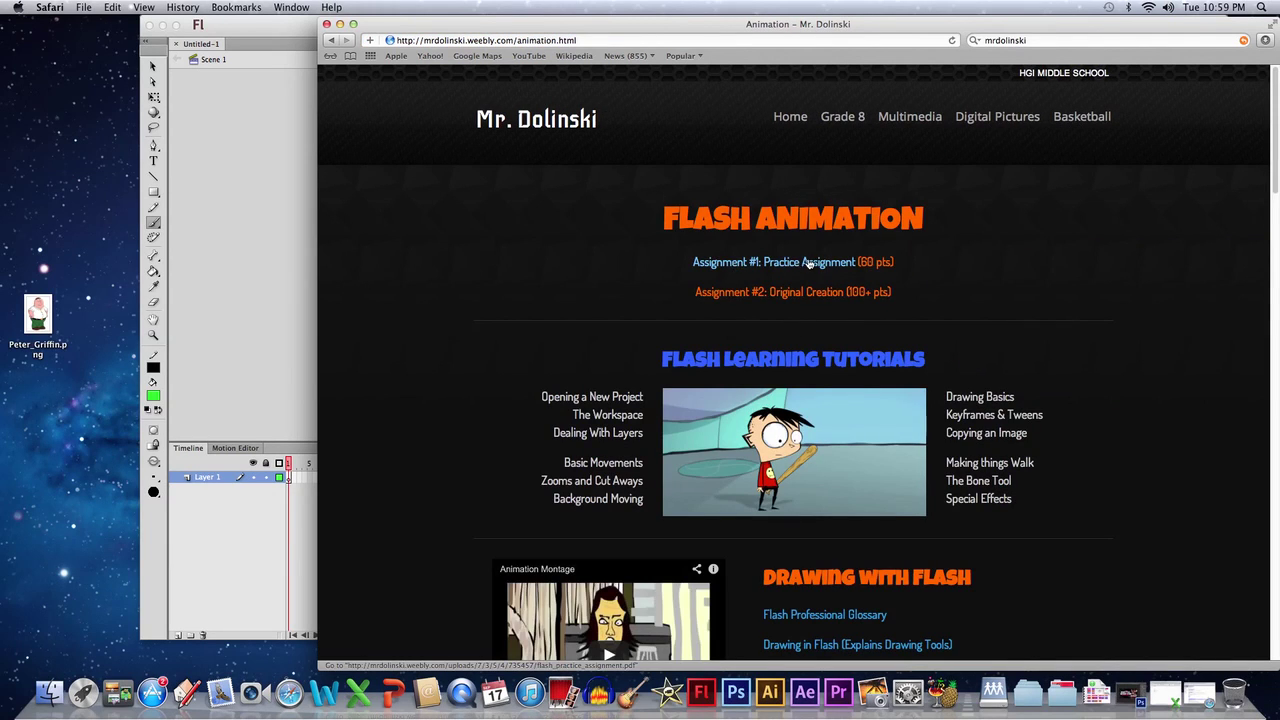
pyautogui.click(811, 262)
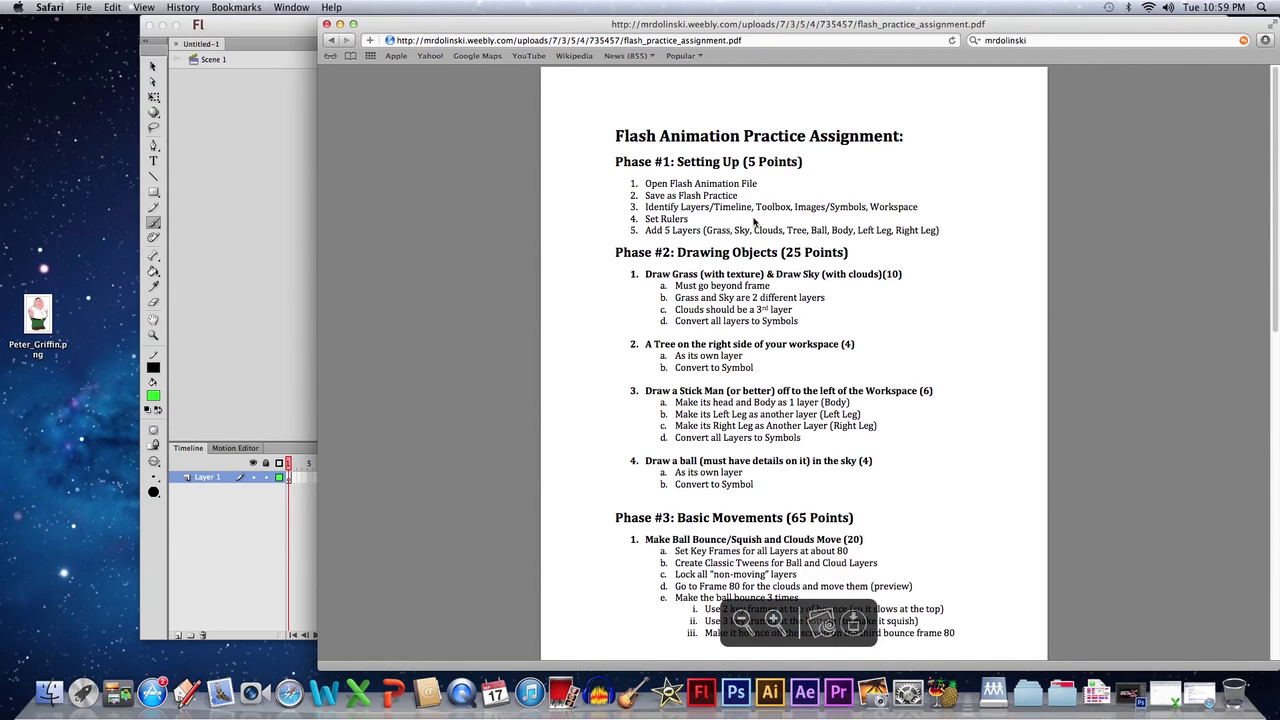
pyautogui.moveTo(571, 23); pyautogui.dragTo(830, 21)
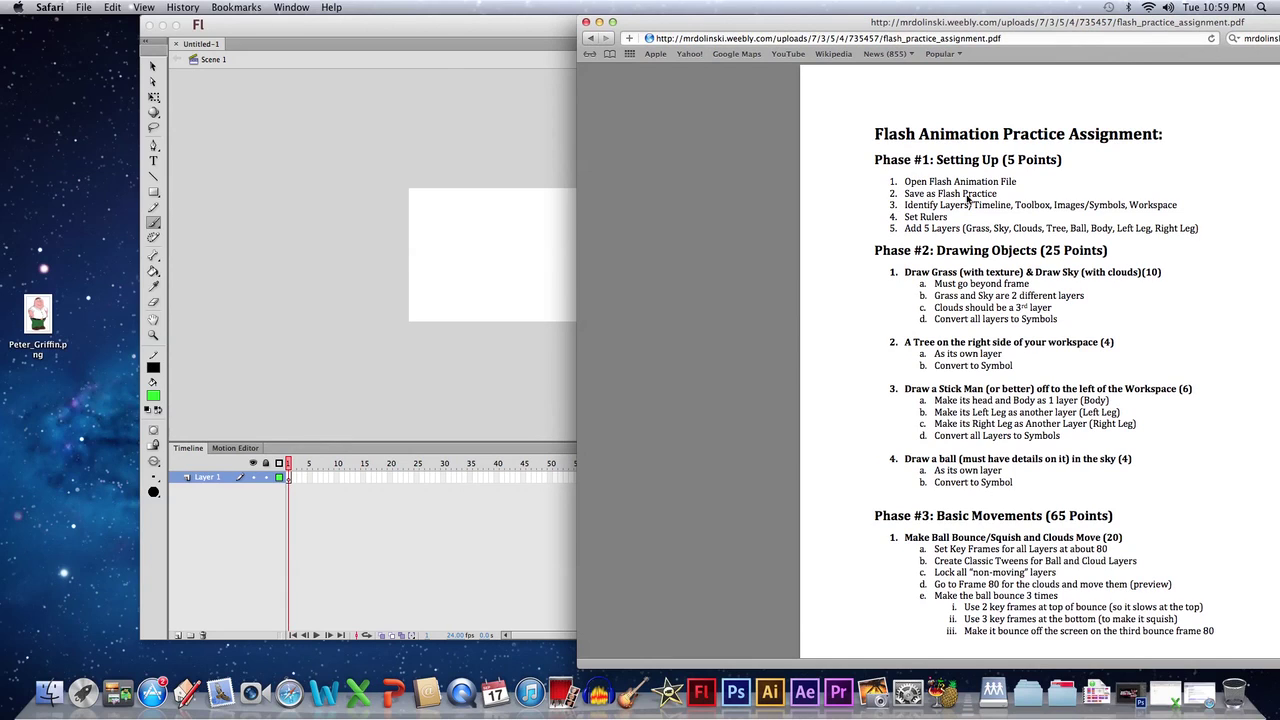
# Return to Flash and save the document to the Desktop as "flash practice".
pyautogui.click(378, 126)
pyautogui.click(81, 7)
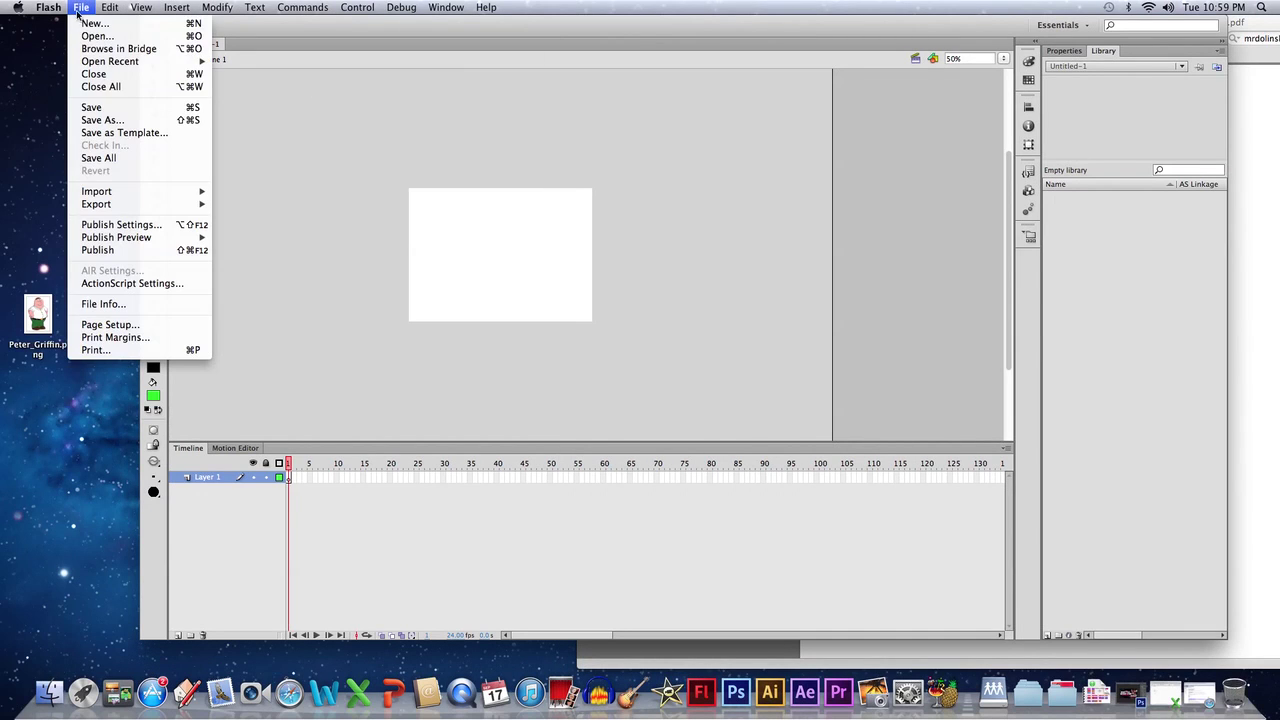
pyautogui.click(98, 120)
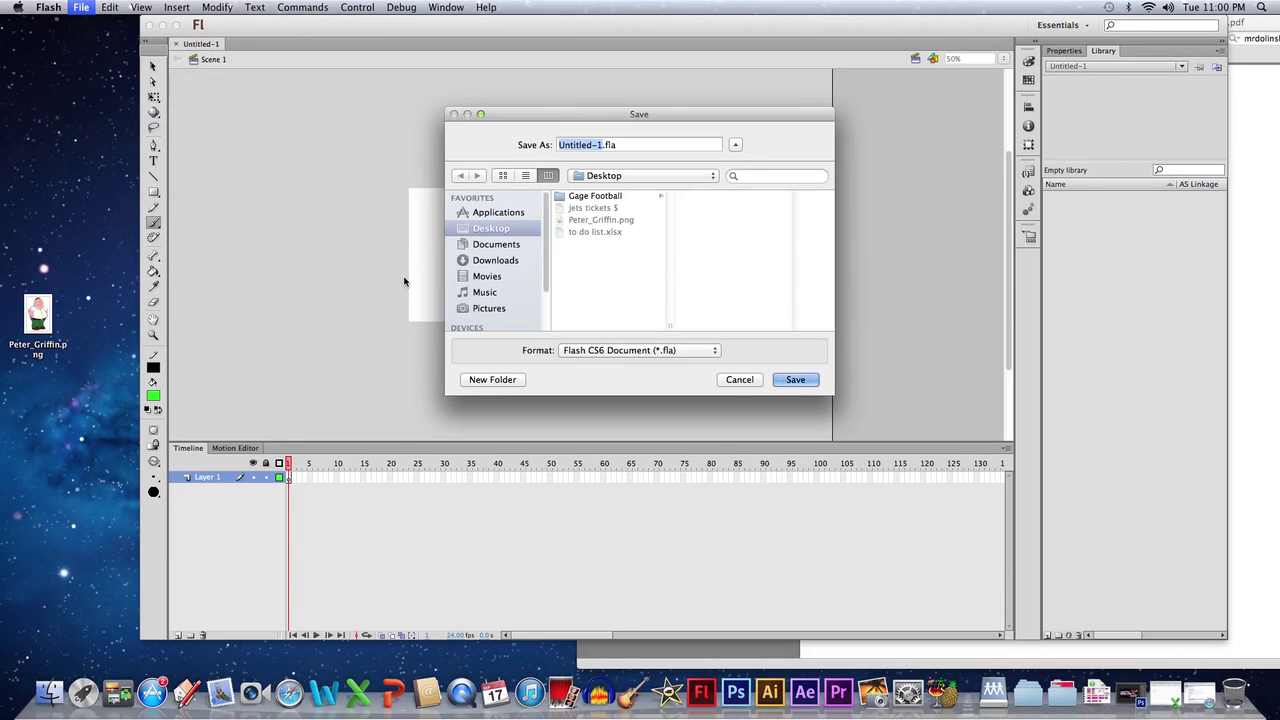
pyautogui.write('flash practice')
pyautogui.click(793, 379)
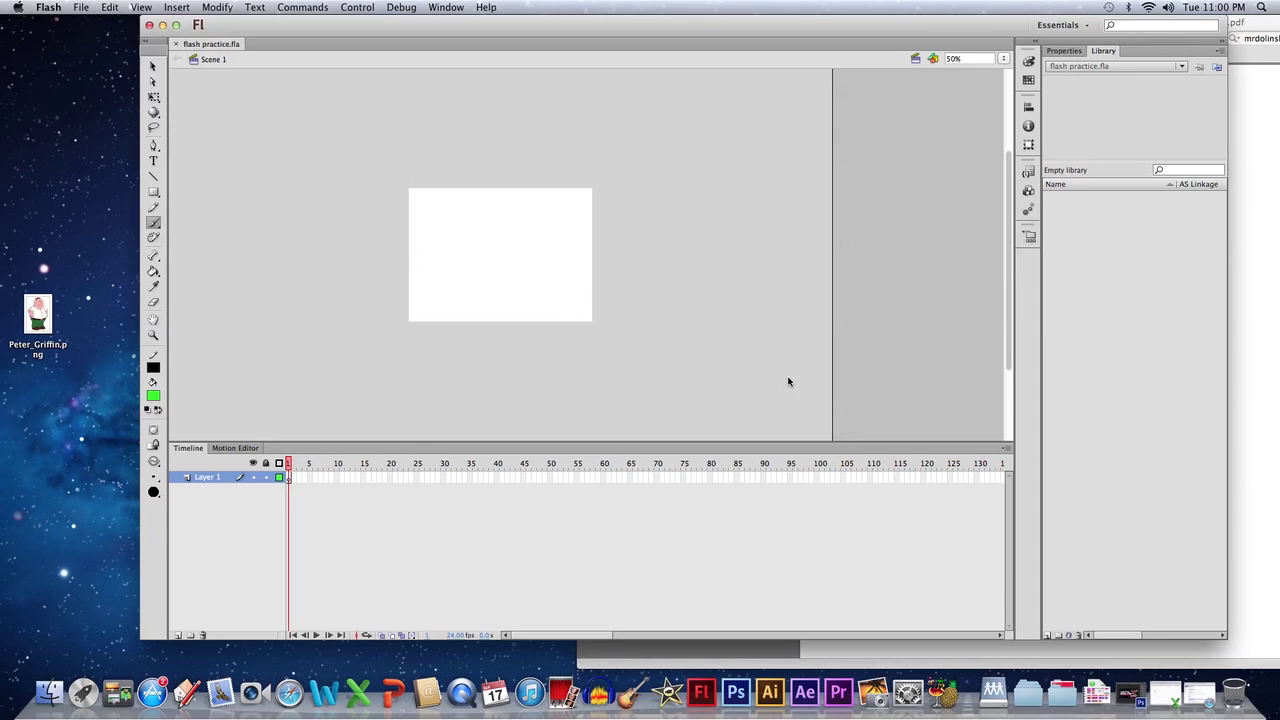
# Check the assignment's setup list in Safari, then return to Flash and show the rulers around the stage.
pyautogui.click(1237, 205)
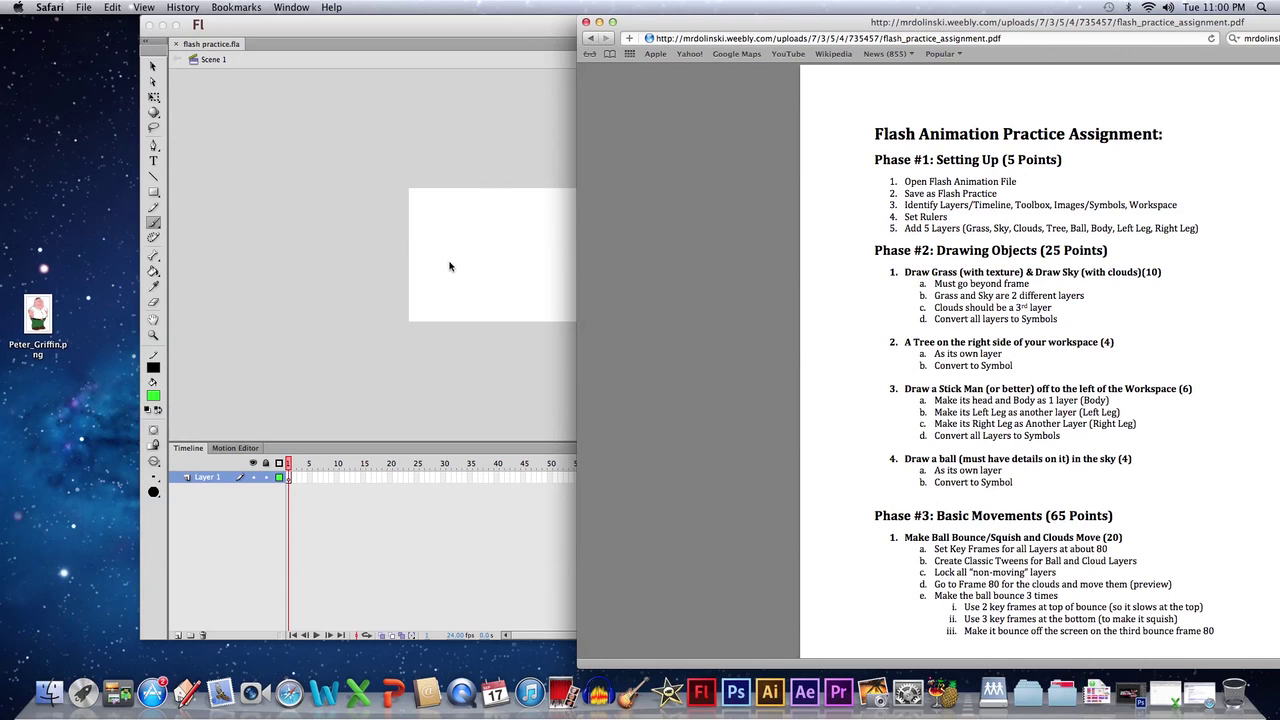
pyautogui.moveTo(776, 22); pyautogui.dragTo(824, 310)
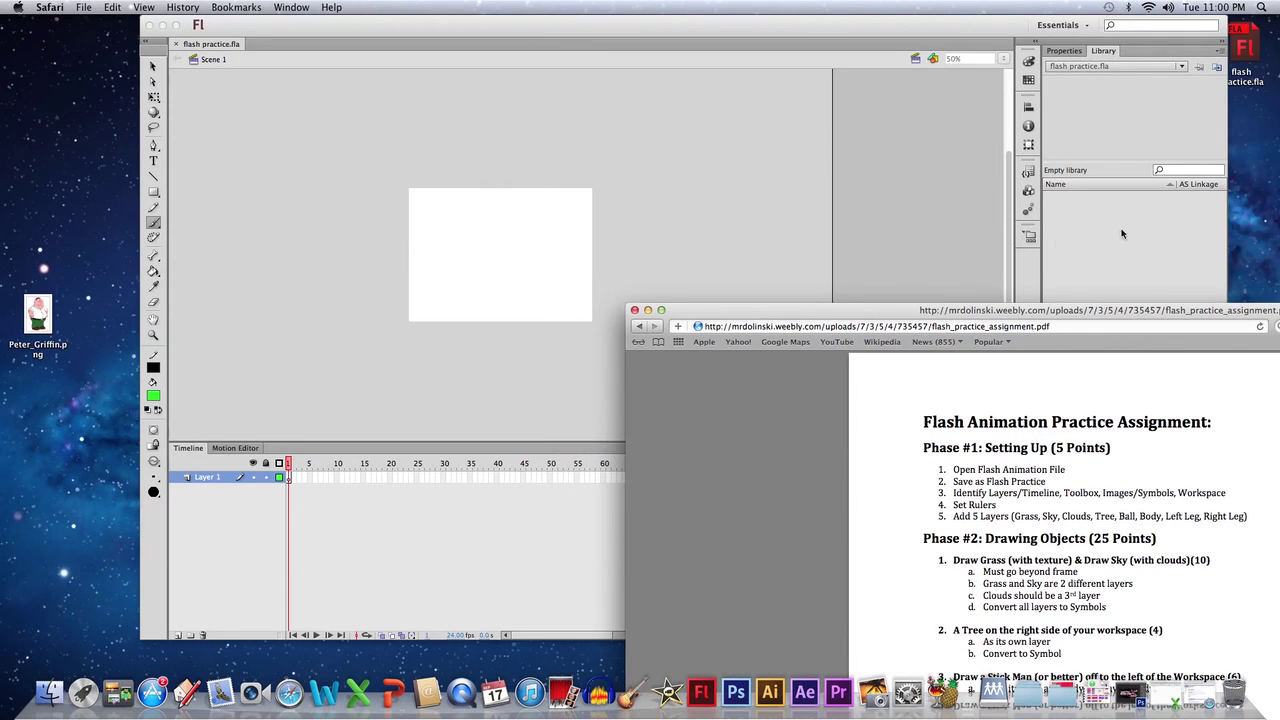
pyautogui.moveTo(1060, 316); pyautogui.dragTo(946, 22)
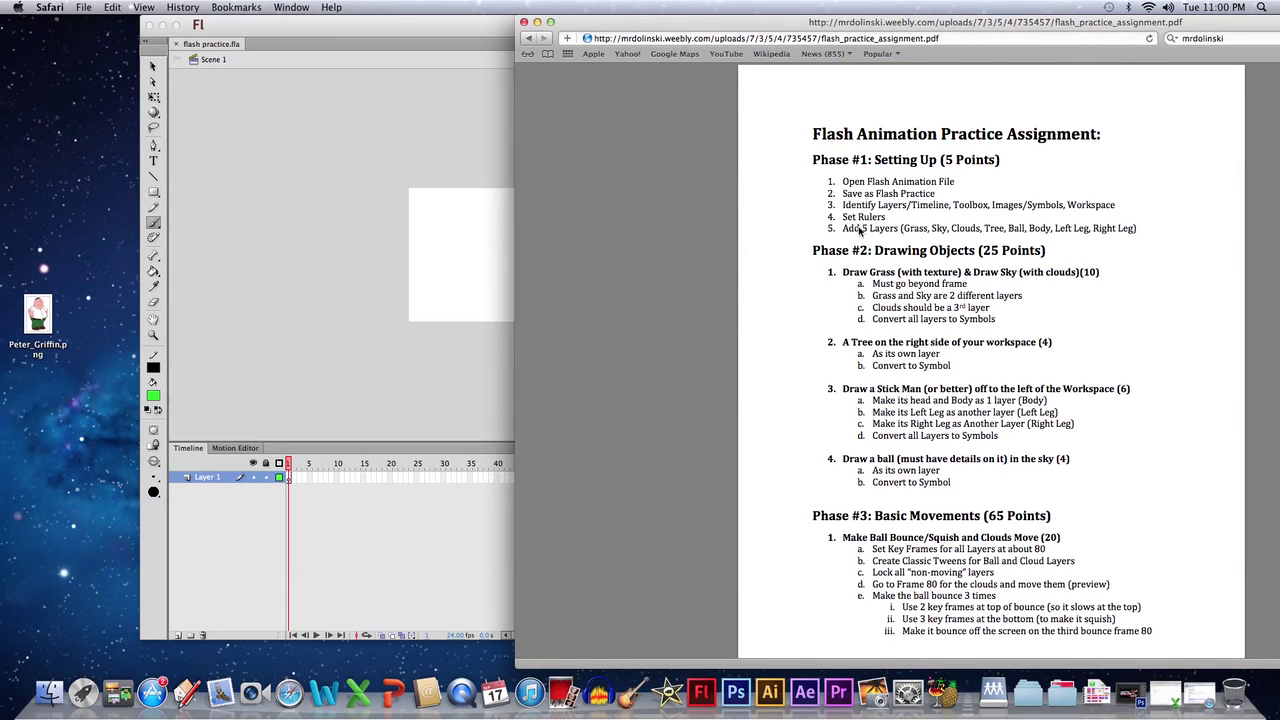
pyautogui.click(502, 34)
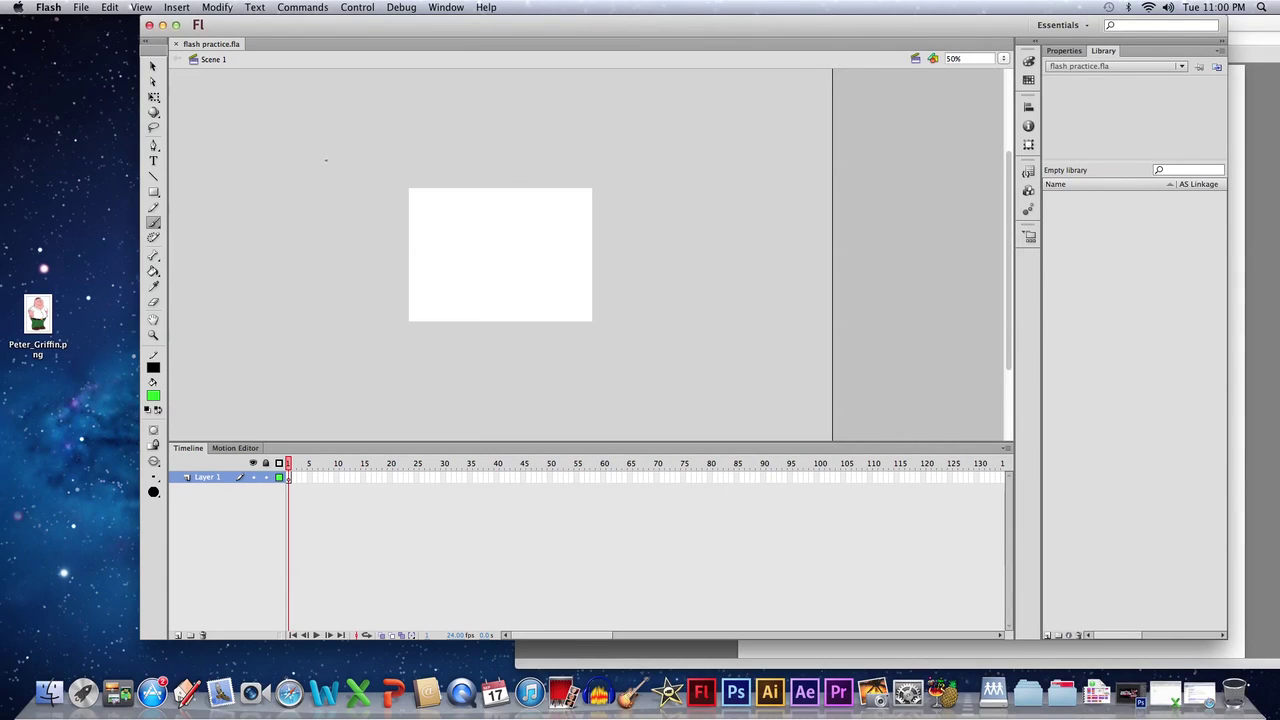
pyautogui.click(140, 8)
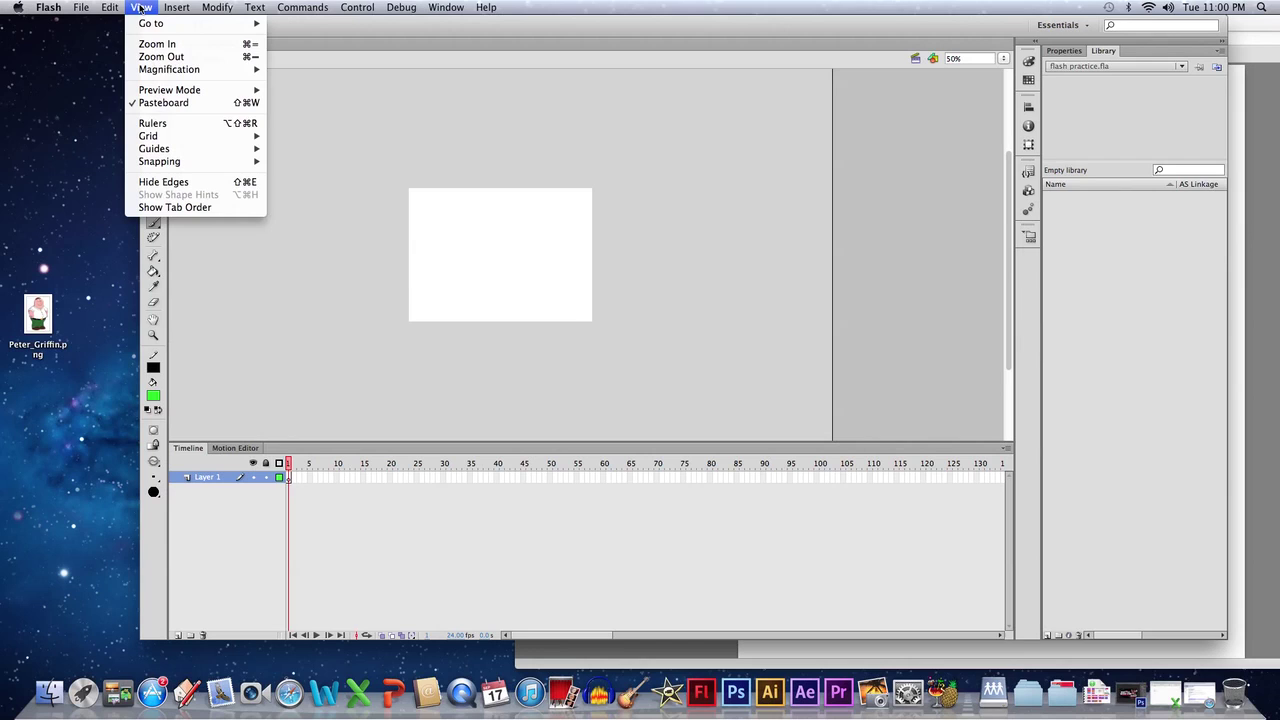
pyautogui.click(170, 127)
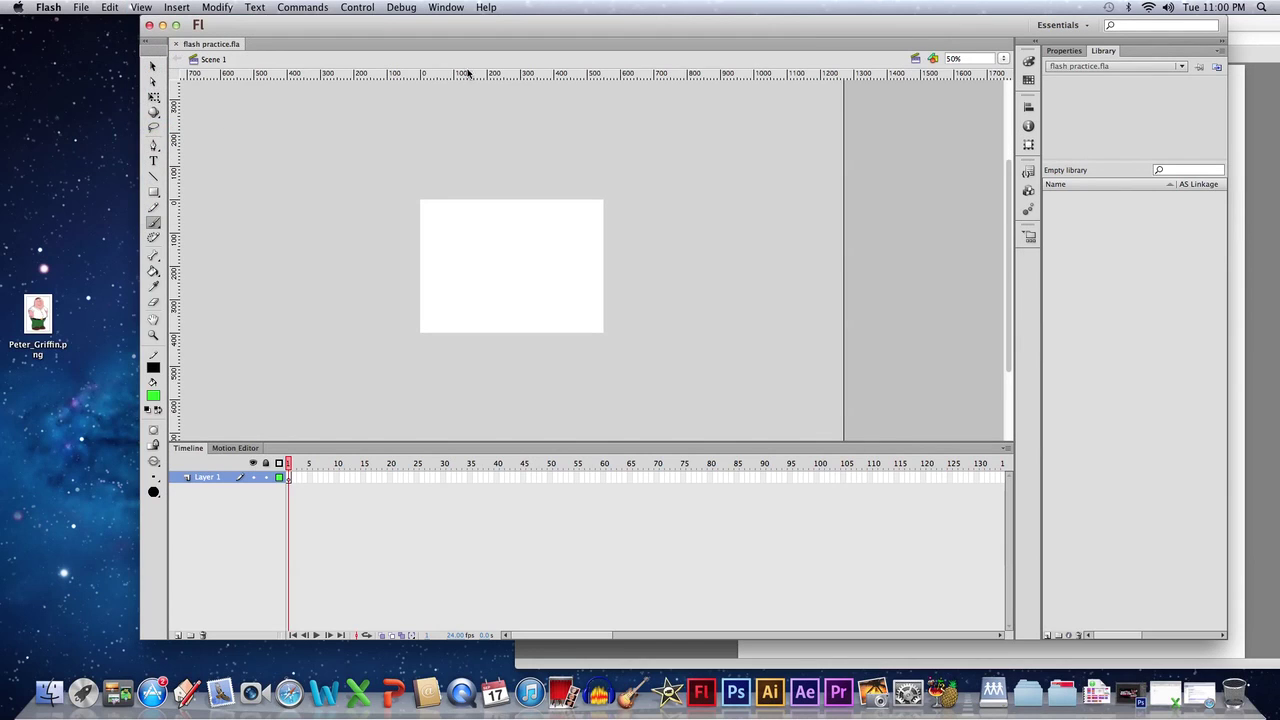
# Place two horizontal and two vertical ruler guides along the four edges of the stage.
pyautogui.moveTo(484, 76); pyautogui.dragTo(480, 200)
pyautogui.moveTo(474, 78); pyautogui.dragTo(475, 337)
pyautogui.moveTo(176, 322); pyautogui.dragTo(606, 324)
pyautogui.moveTo(173, 313); pyautogui.dragTo(421, 300)
# Check the assignment's layer list in Safari, then add four new layers above Layer 1 in Flash.
pyautogui.click(1268, 292)
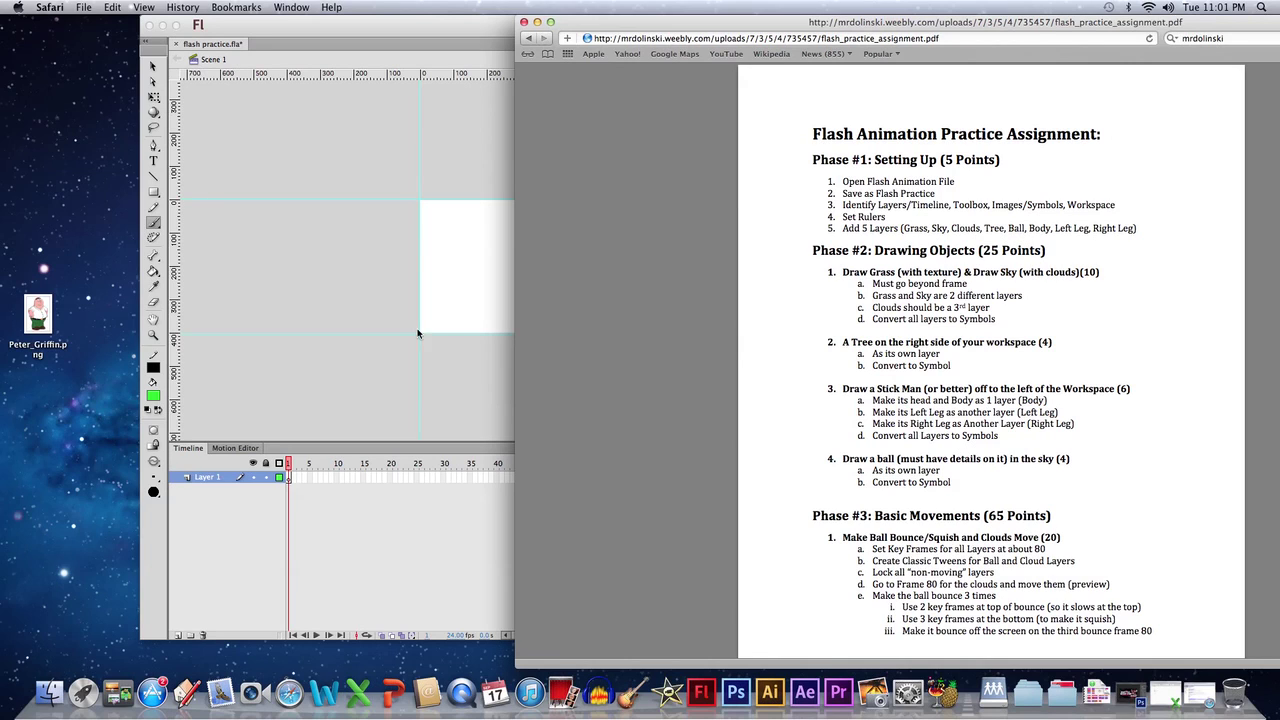
pyautogui.click(281, 477)
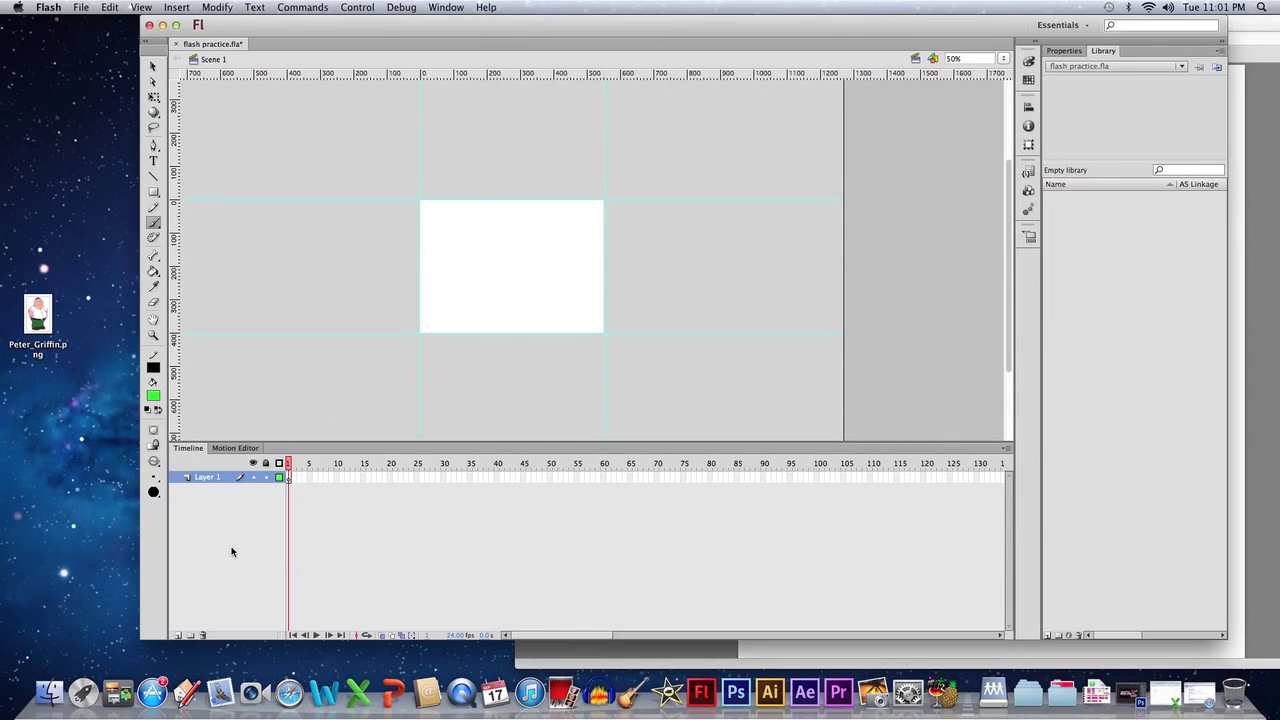
pyautogui.click(179, 637)
pyautogui.click(179, 637)
pyautogui.click(179, 637)
pyautogui.click(179, 637)
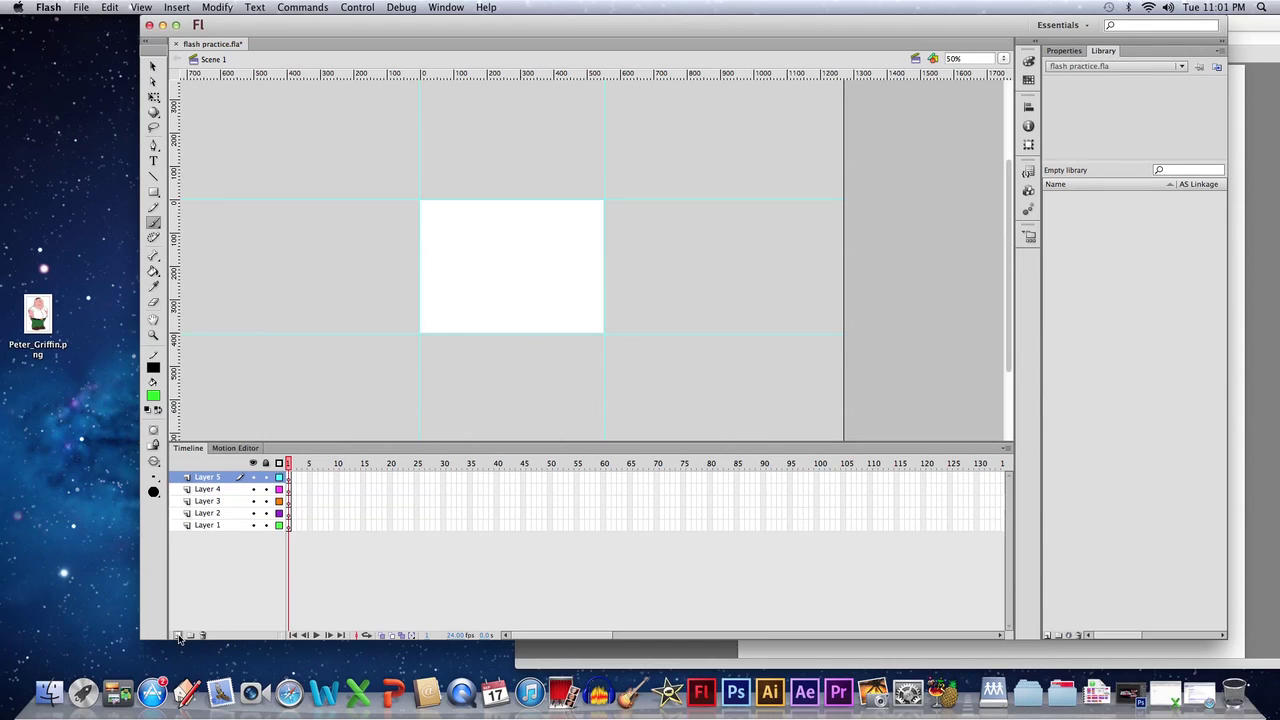
# Rename the five layers, from lowest to highest, sky, grass, clouds, tree and ball, then bring the assignment in Safari to the front.
pyautogui.doubleClick(206, 527)
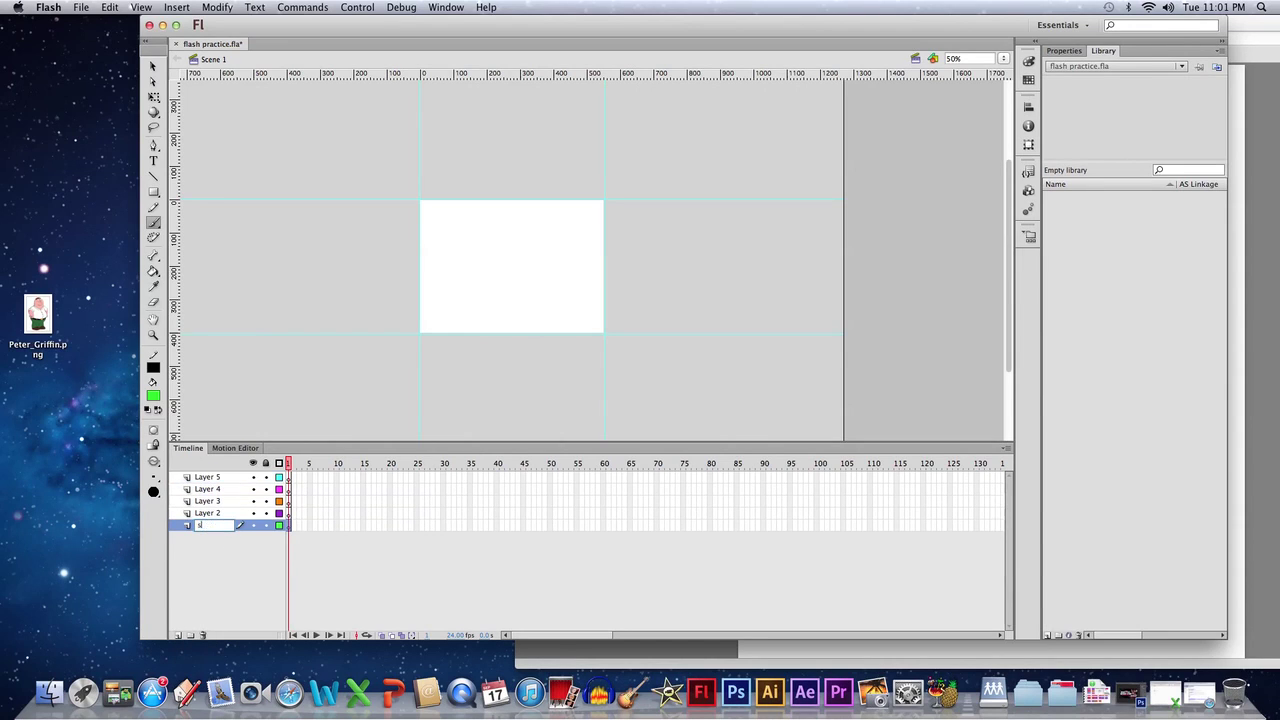
pyautogui.press('Tab')
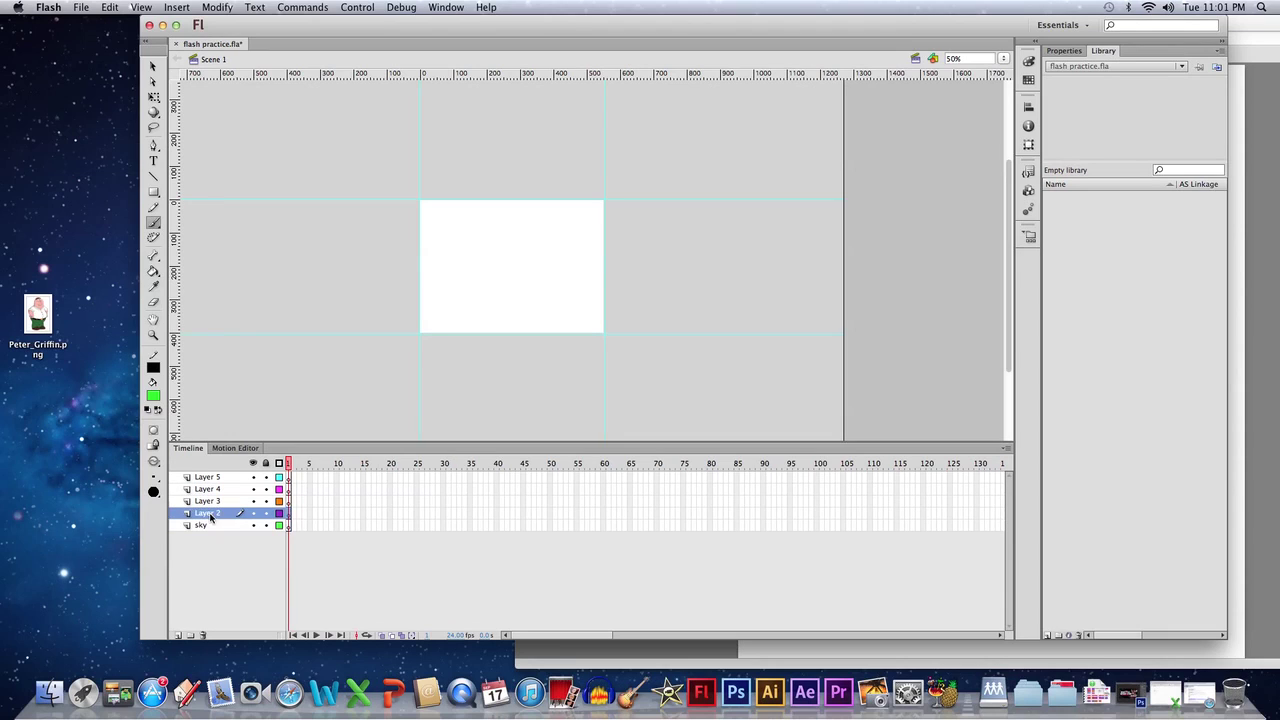
pyautogui.write('grass')
pyautogui.press('Tab')
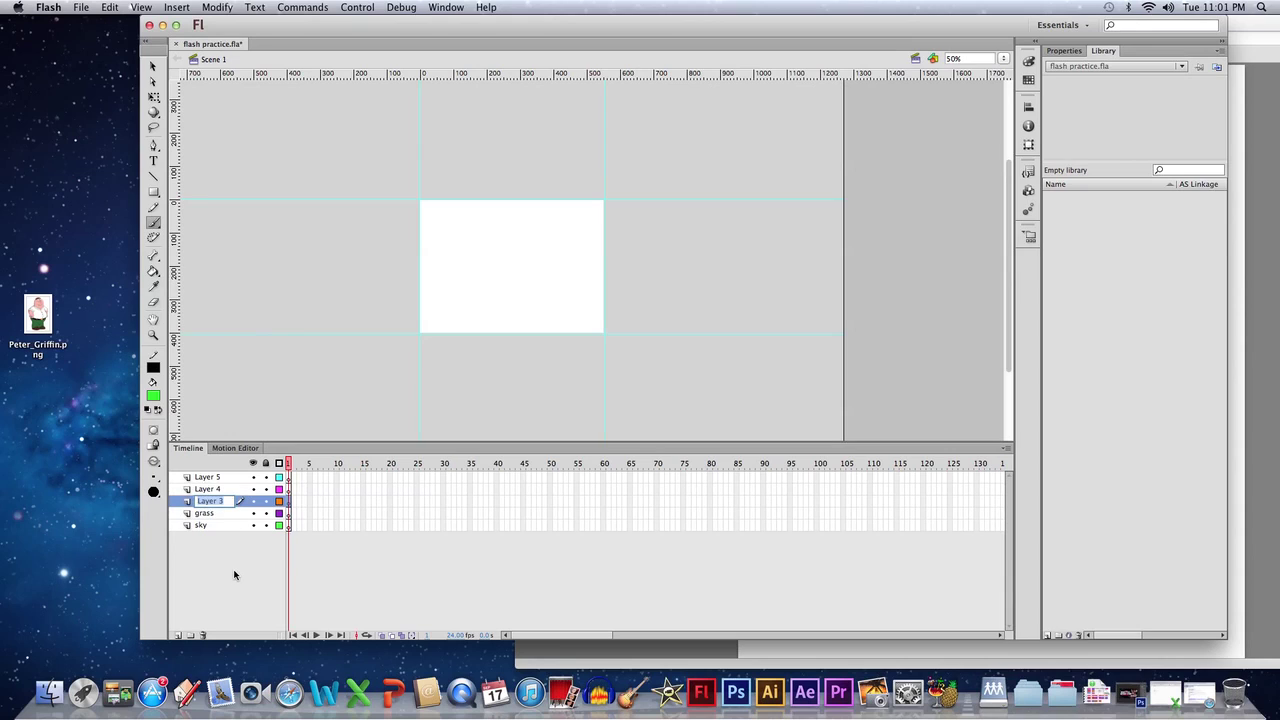
pyautogui.write('clouds')
pyautogui.press('Tab')
pyautogui.write('tr')
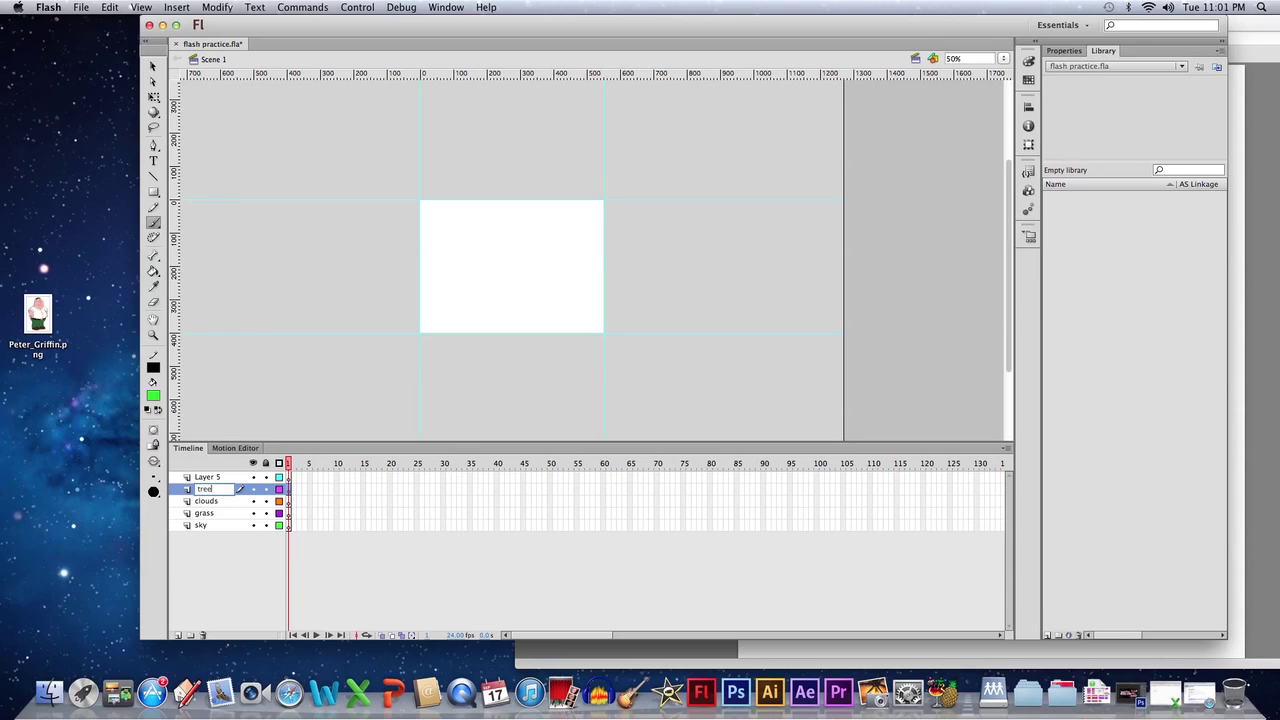
pyautogui.write('ee')
pyautogui.press('Tab')
pyautogui.write('bl')
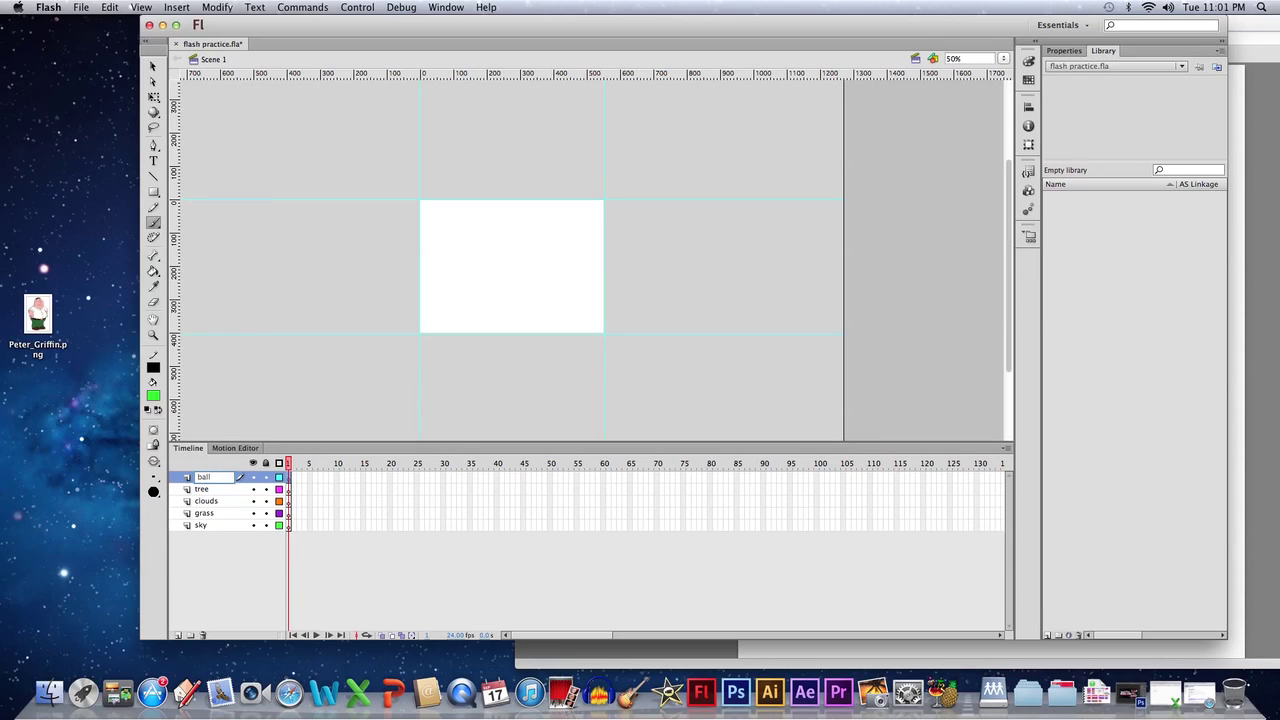
pyautogui.press('Return')
pyautogui.click(1262, 345)
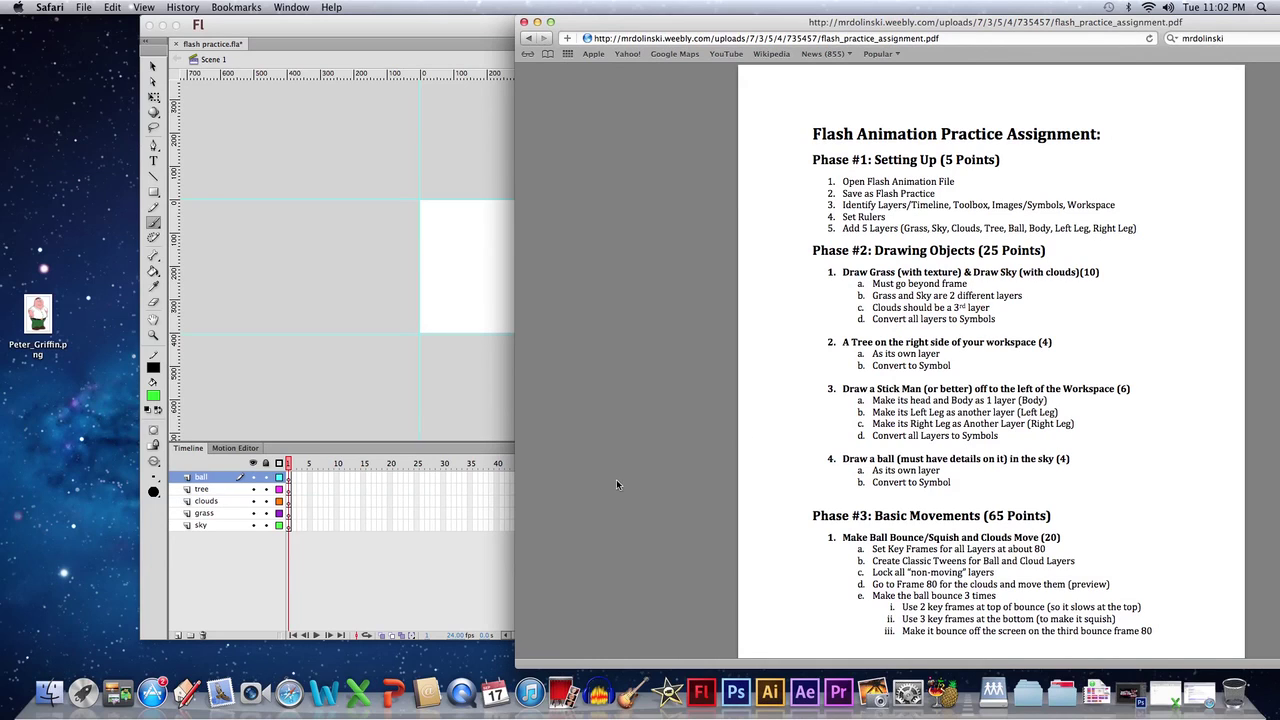
# Return to Flash and, on the sky layer, brush a closed blue outline well beyond the stage on all sides and fill it with blue.
pyautogui.click(460, 545)
pyautogui.click(203, 527)
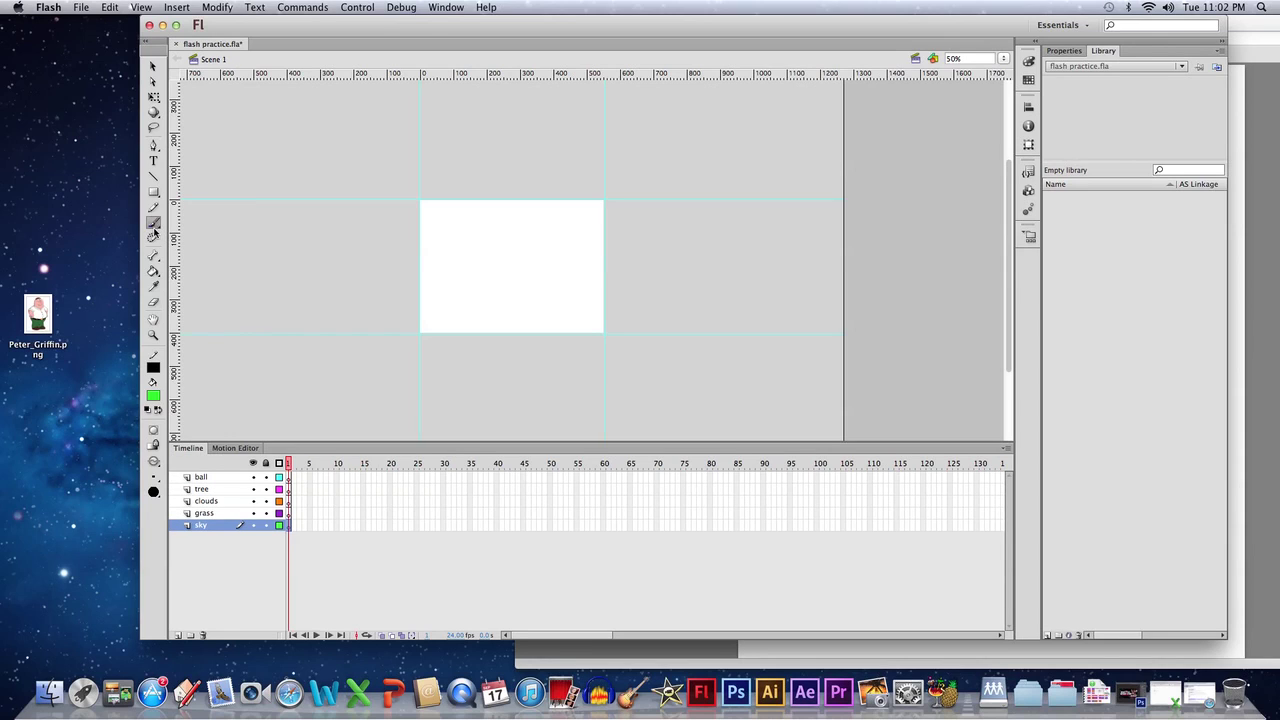
pyautogui.click(154, 398)
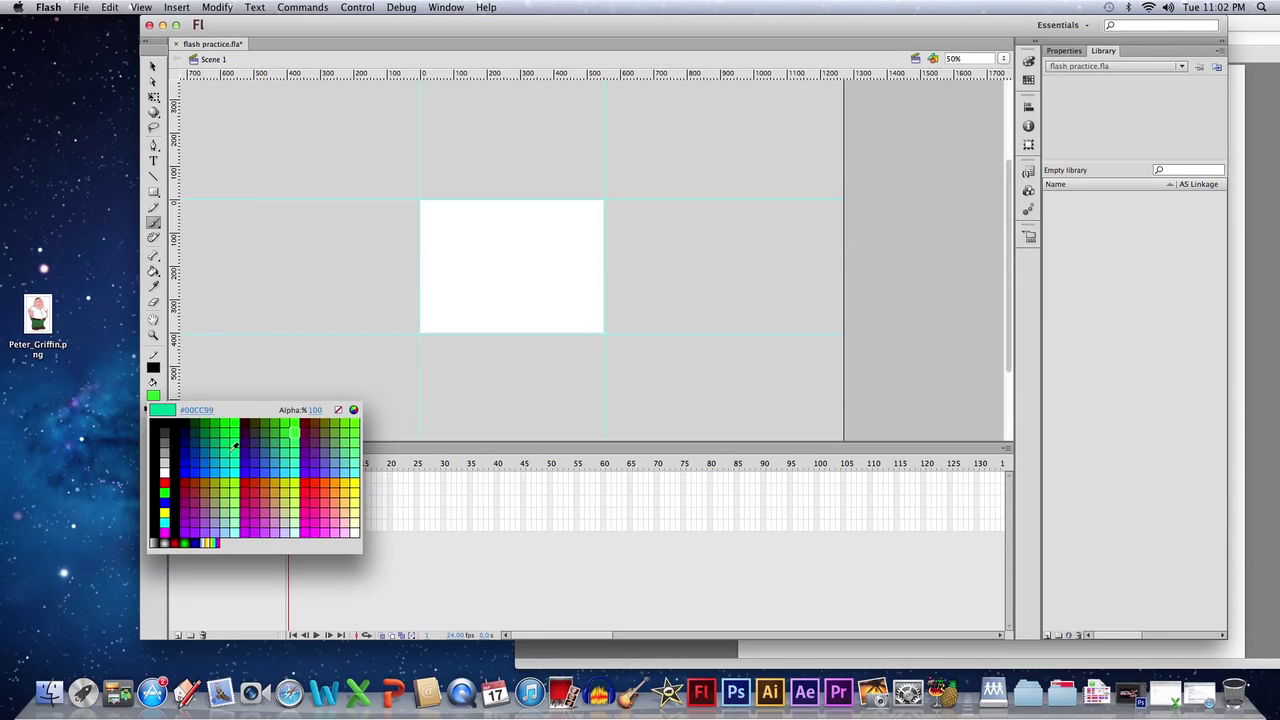
pyautogui.click(220, 456)
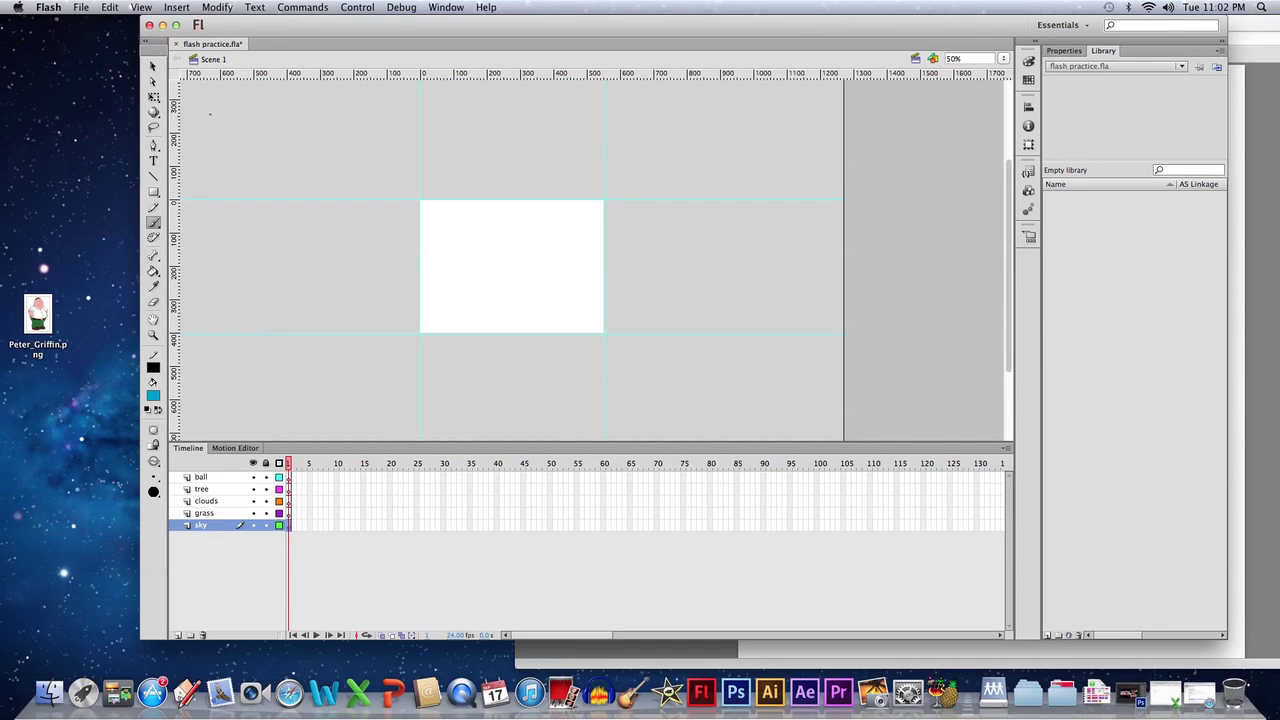
pyautogui.moveTo(210, 114)
pyautogui.mouseDown()
pyautogui.moveTo(769, 125)
pyautogui.moveTo(794, 153)
pyautogui.moveTo(798, 379)
pyautogui.moveTo(687, 409)
pyautogui.moveTo(255, 403)
pyautogui.moveTo(220, 375)
pyautogui.moveTo(200, 287)
pyautogui.moveTo(226, 183)
pyautogui.moveTo(248, 156)
pyautogui.moveTo(222, 114)
pyautogui.mouseUp()
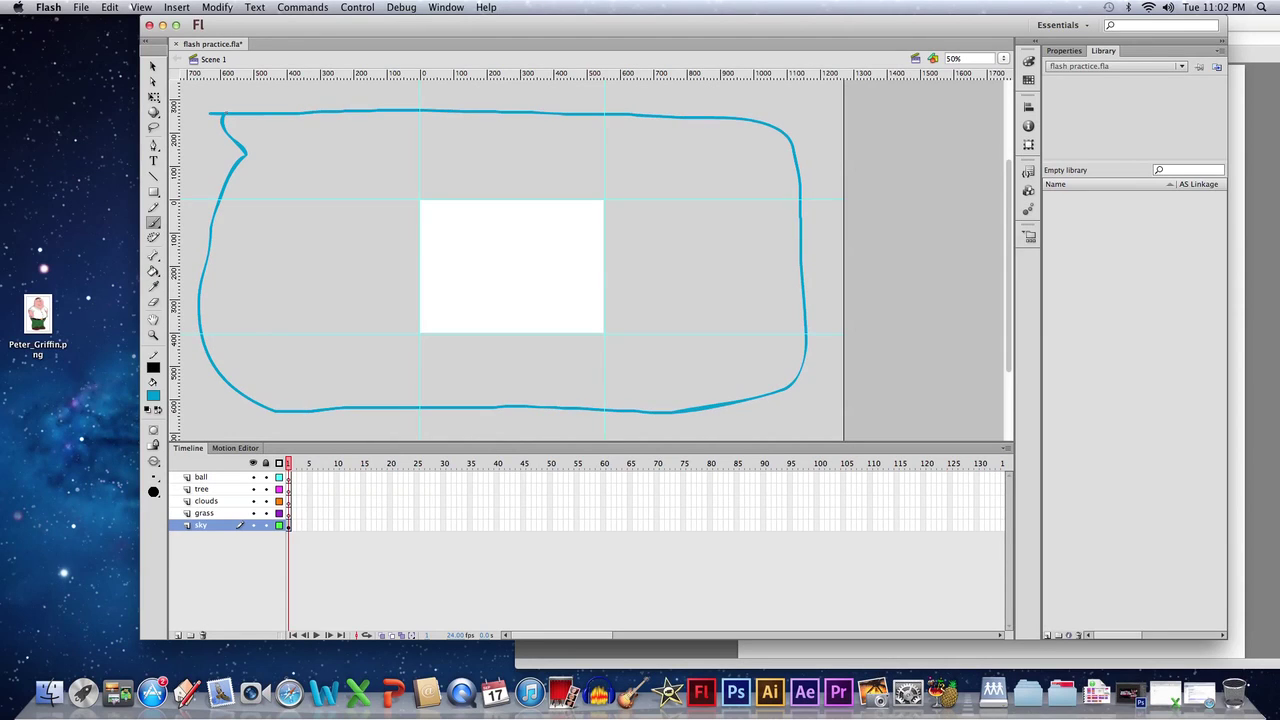
pyautogui.click(153, 270)
pyautogui.click(326, 253)
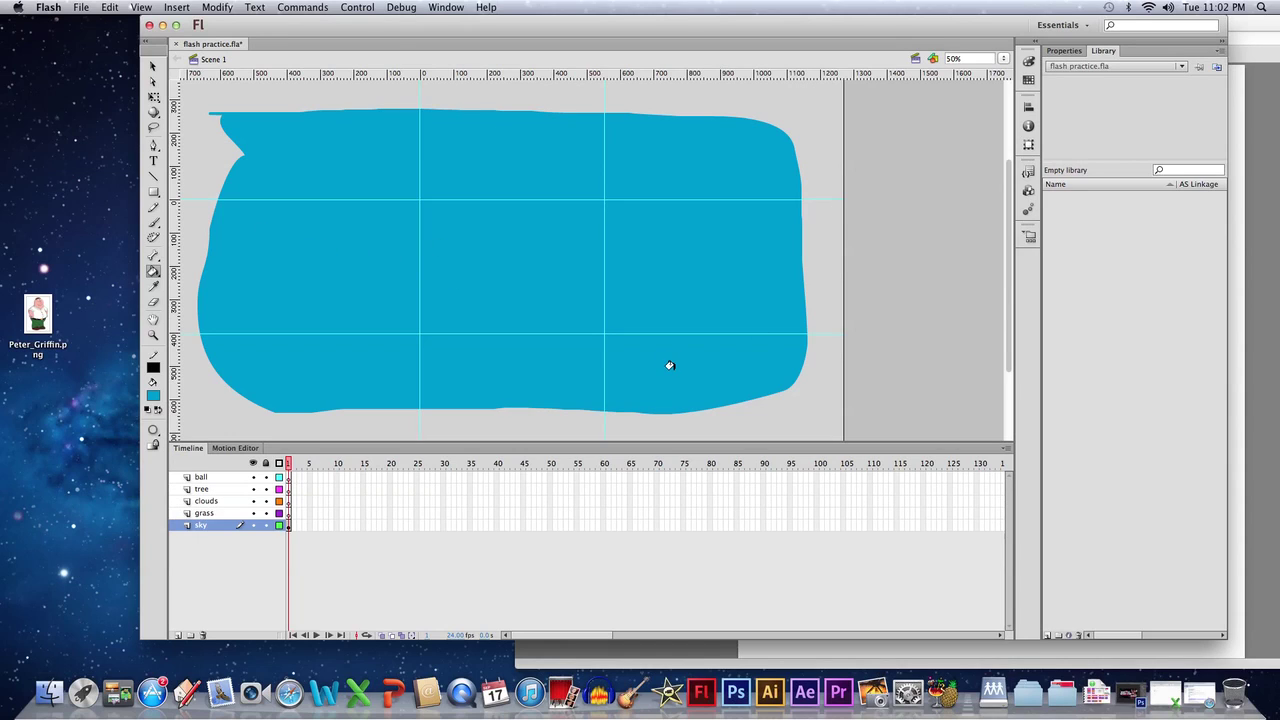
# On the grass layer, brush a green outline of hilly ground across the lower part of the sky, past its sides, and fill it green.
pyautogui.click(216, 514)
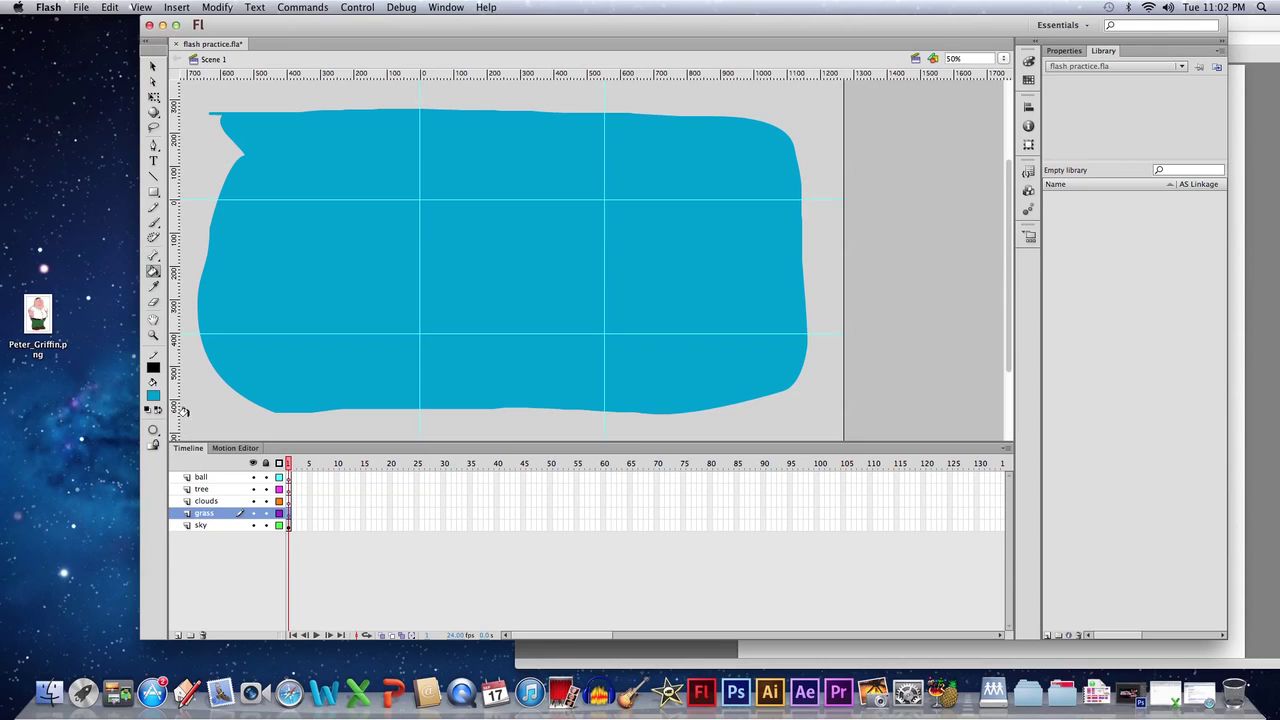
pyautogui.click(155, 398)
pyautogui.click(222, 432)
pyautogui.press('b')
pyautogui.moveTo(808, 321)
pyautogui.mouseDown()
pyautogui.moveTo(832, 378)
pyautogui.moveTo(803, 418)
pyautogui.moveTo(230, 422)
pyautogui.moveTo(200, 335)
pyautogui.mouseUp()
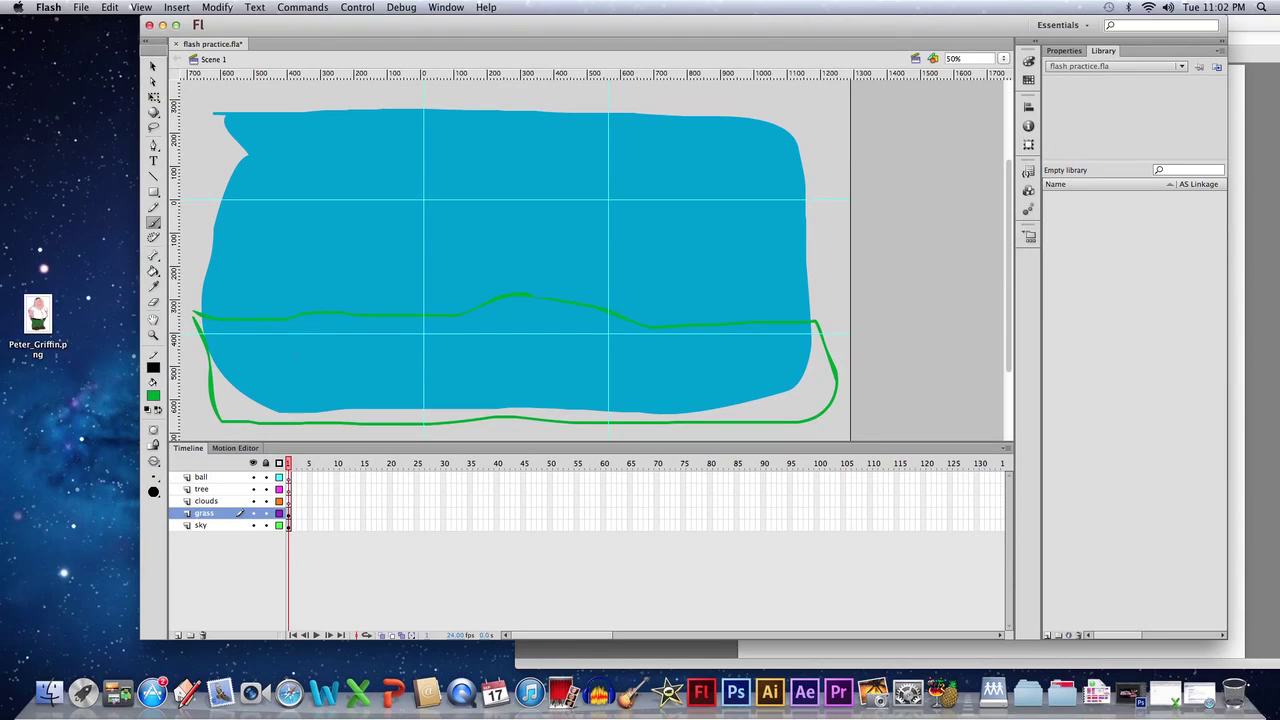
pyautogui.click(153, 270)
pyautogui.click(153, 223)
pyautogui.click(153, 270)
pyautogui.click(227, 393)
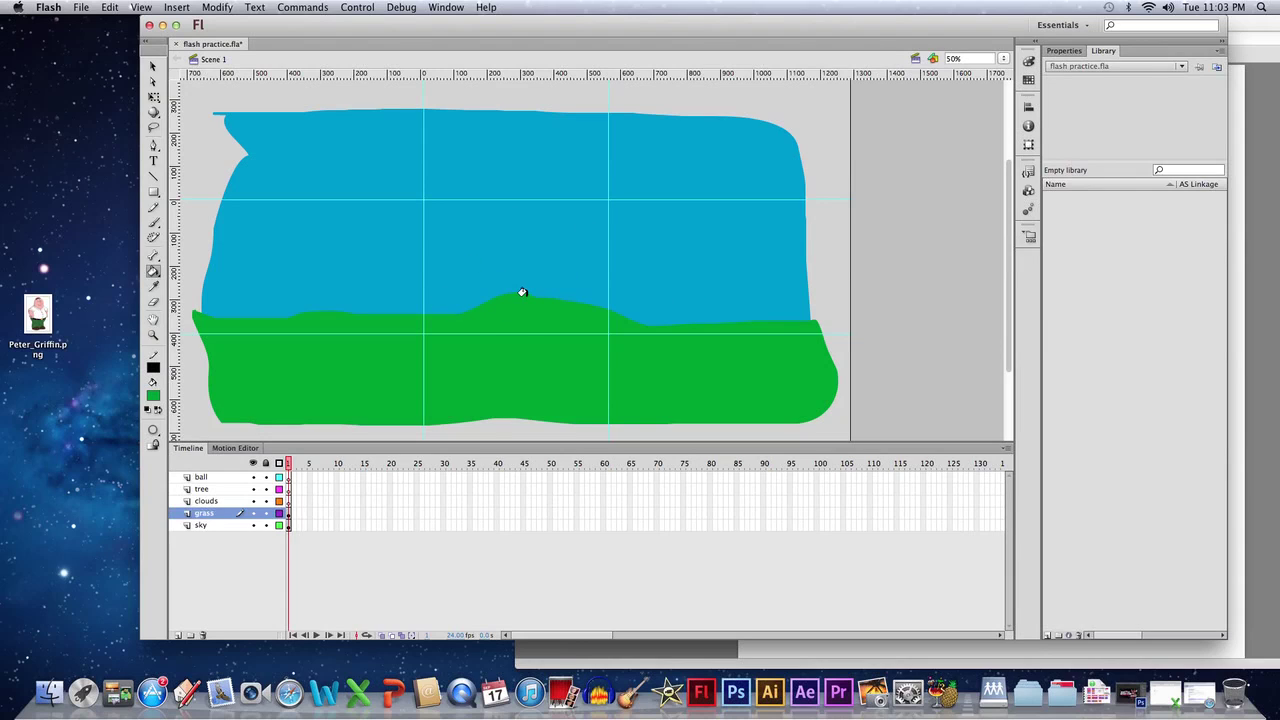
# On the clouds layer, brush three closed white cloud outlines spread across the upper sky.
pyautogui.click(212, 501)
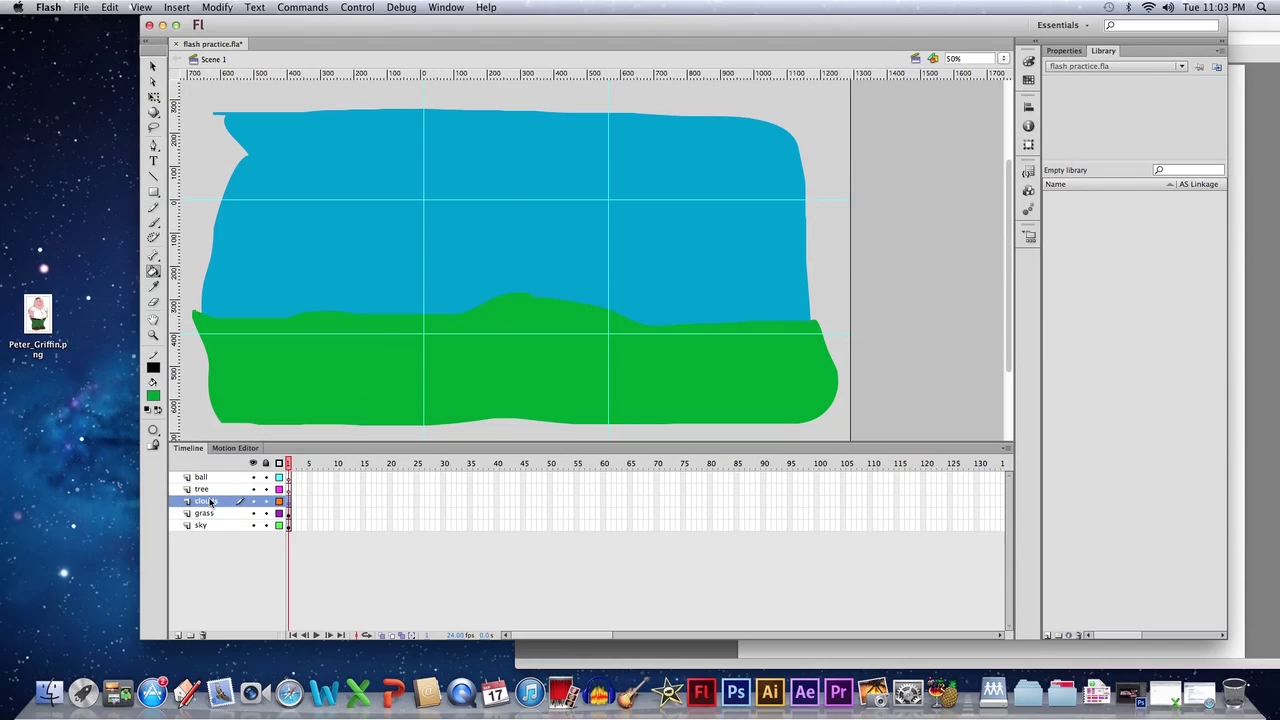
pyautogui.click(154, 224)
pyautogui.click(154, 397)
pyautogui.click(165, 464)
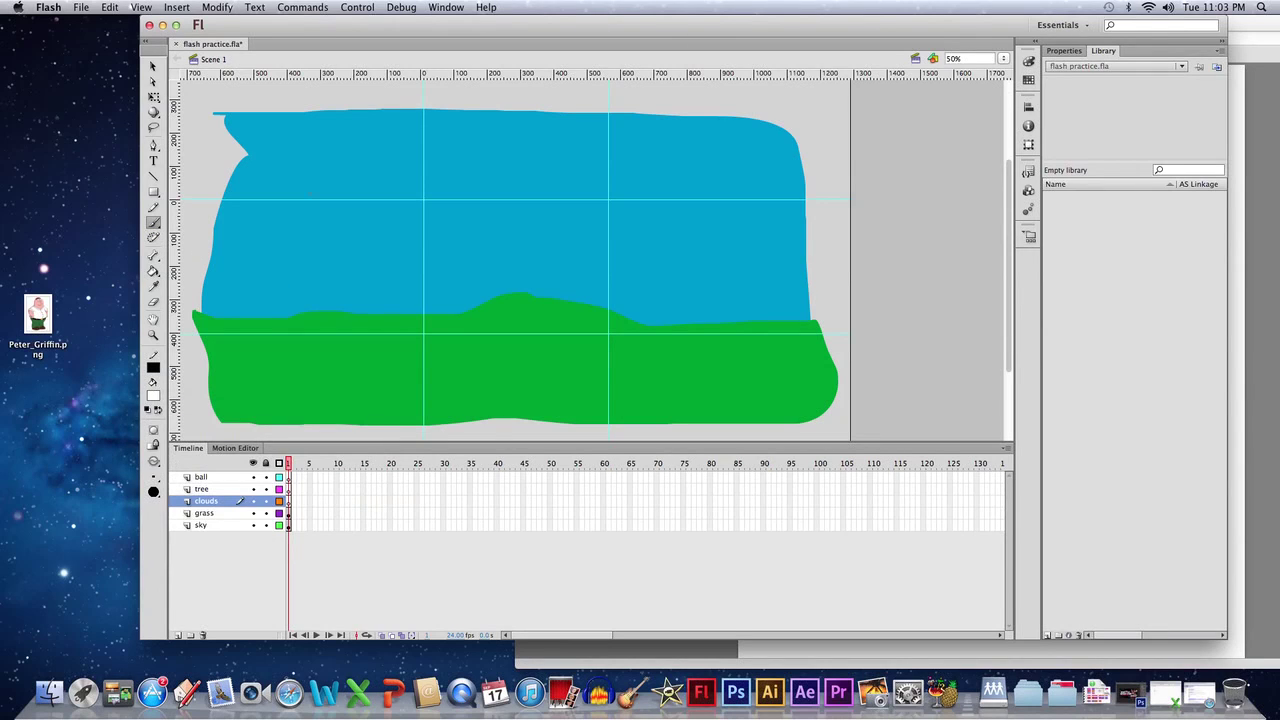
pyautogui.moveTo(306, 178)
pyautogui.mouseDown()
pyautogui.moveTo(383, 168)
pyautogui.moveTo(415, 189)
pyautogui.moveTo(396, 237)
pyautogui.moveTo(297, 224)
pyautogui.mouseUp()
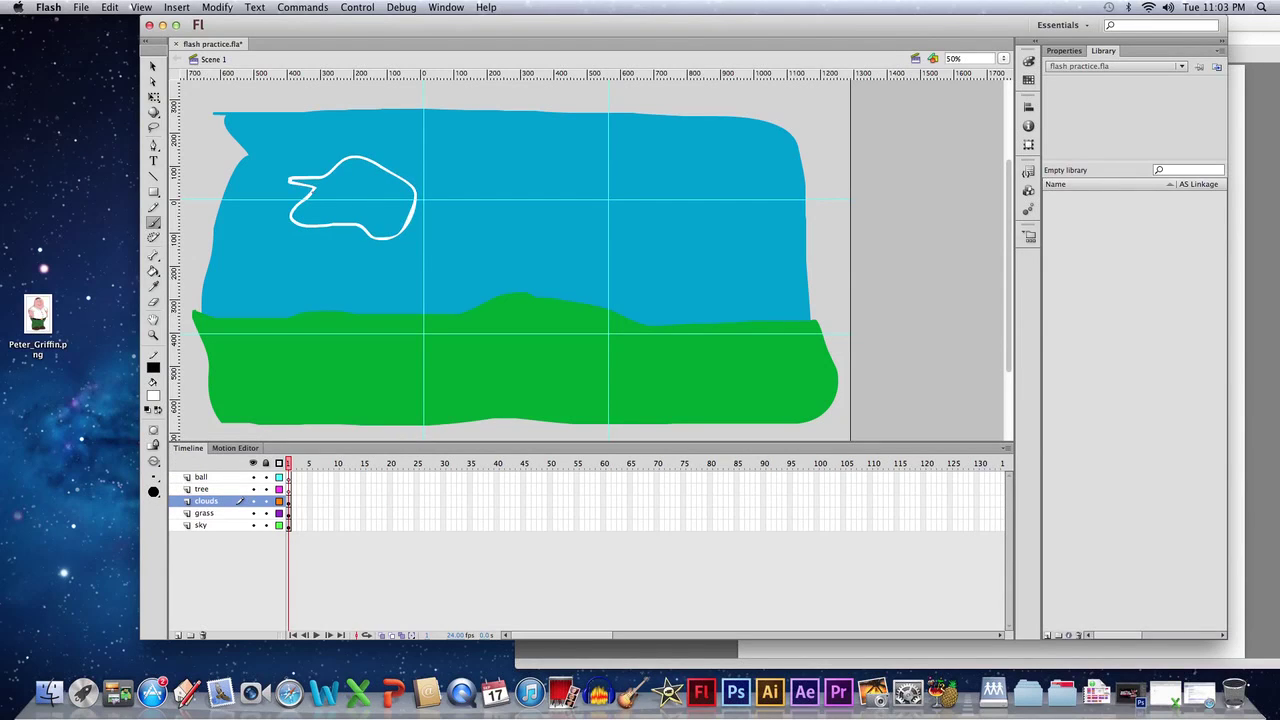
pyautogui.moveTo(554, 162)
pyautogui.mouseDown()
pyautogui.moveTo(553, 228)
pyautogui.moveTo(494, 209)
pyautogui.moveTo(487, 185)
pyautogui.moveTo(520, 134)
pyautogui.mouseUp()
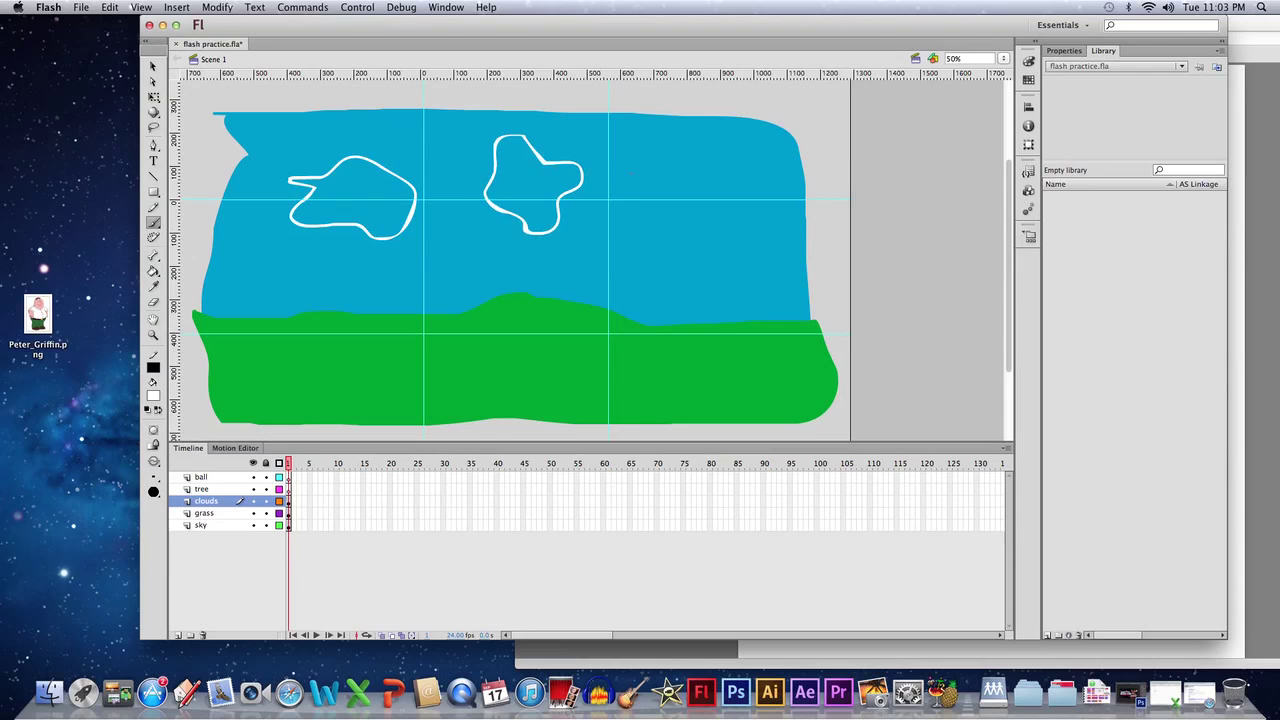
pyautogui.moveTo(690, 182)
pyautogui.mouseDown()
pyautogui.moveTo(726, 172)
pyautogui.moveTo(748, 200)
pyautogui.moveTo(721, 239)
pyautogui.moveTo(672, 250)
pyautogui.moveTo(640, 200)
pyautogui.moveTo(675, 162)
pyautogui.mouseUp()
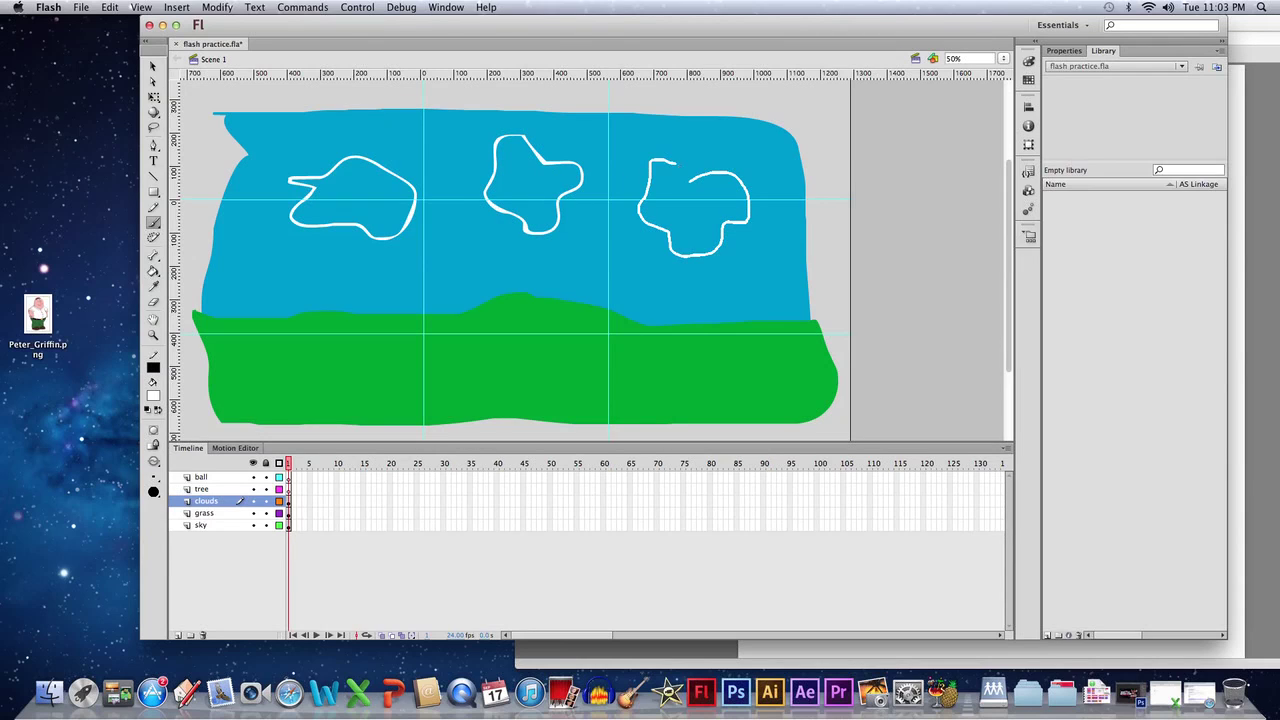
# Fill the three cloud outlines with white using the Paint Bucket.
pyautogui.click(153, 270)
pyautogui.click(350, 179)
pyautogui.click(512, 165)
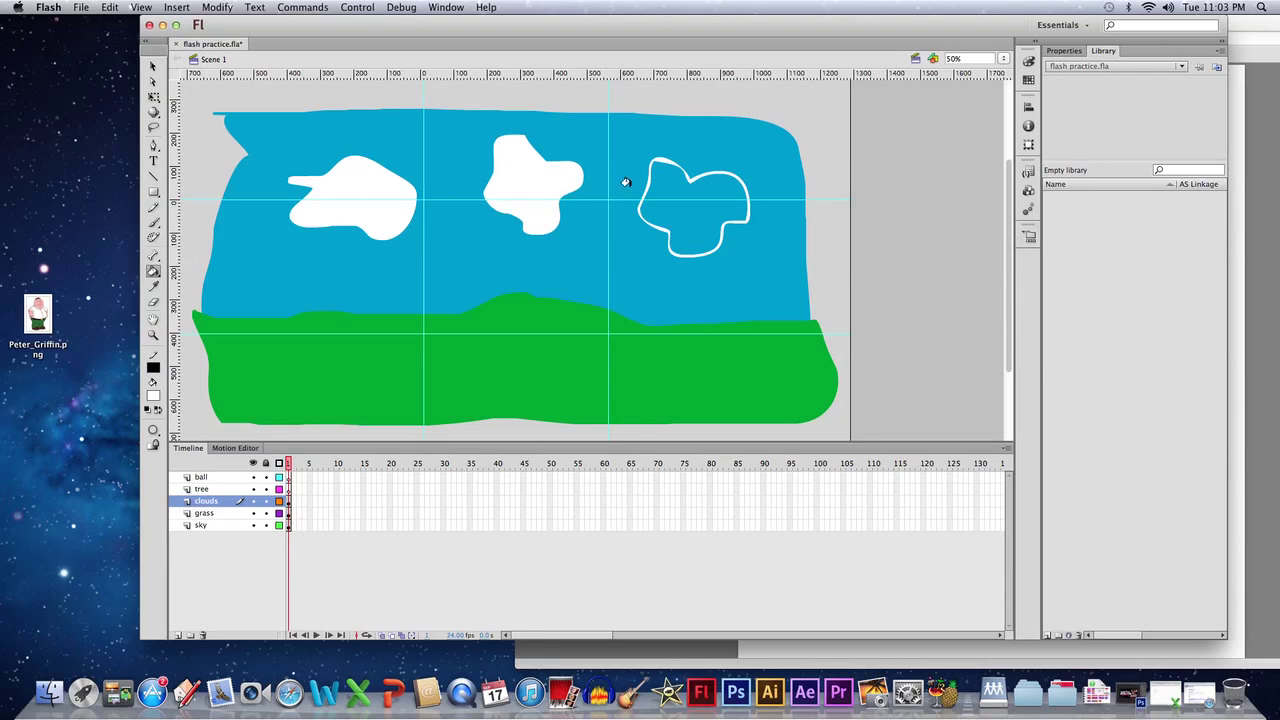
pyautogui.click(670, 182)
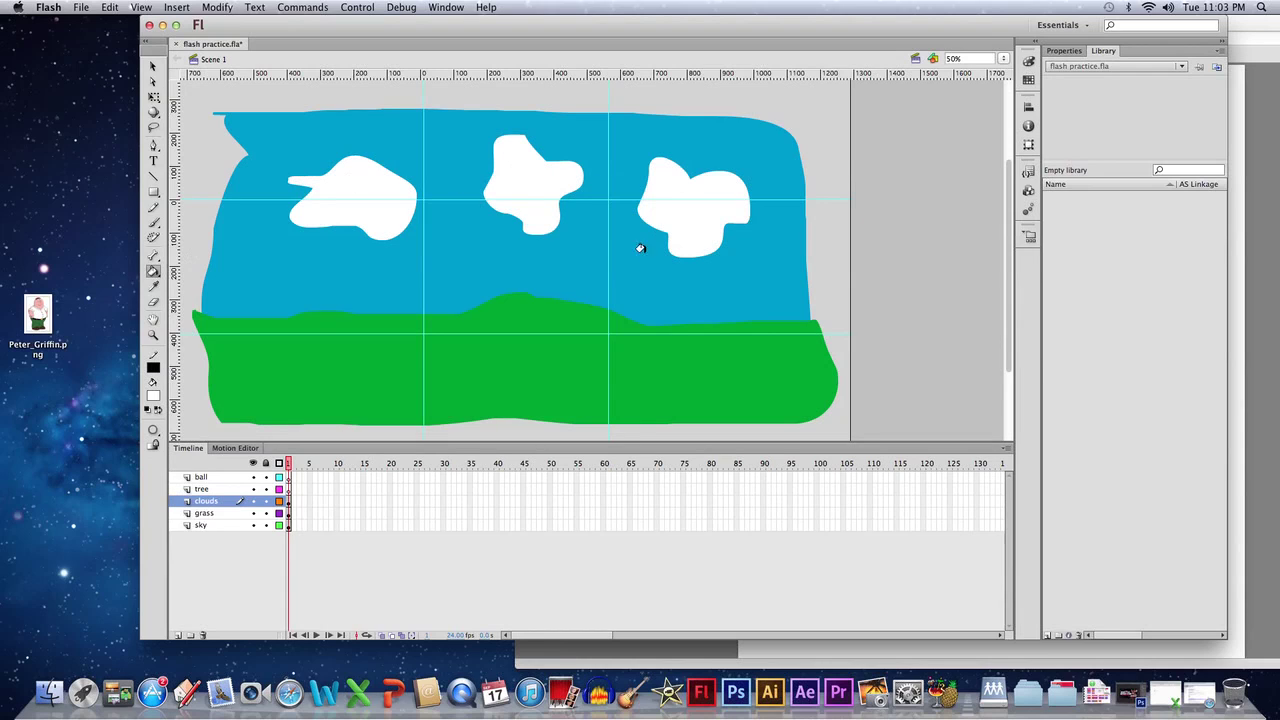
# Check the tree requirements in Safari, then on Flash's tree layer brush and fill a brown trunk at the stage's right edge.
pyautogui.click(204, 489)
pyautogui.click(153, 223)
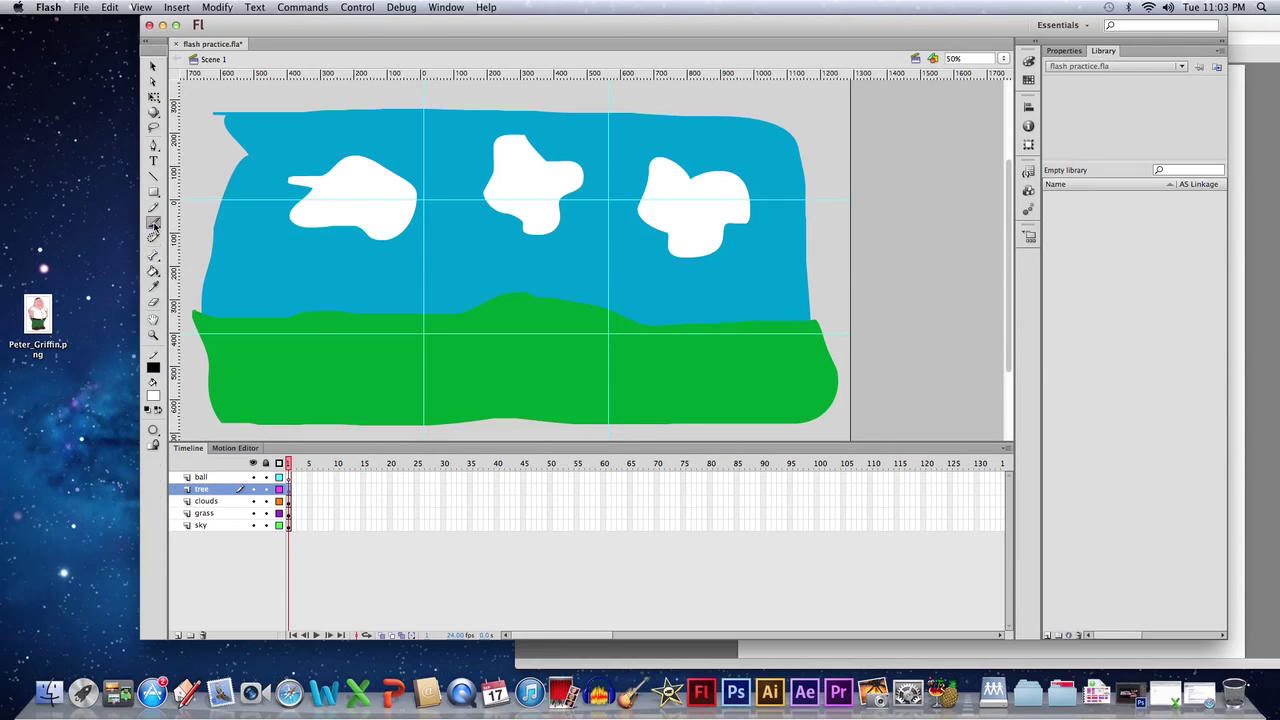
pyautogui.click(155, 395)
pyautogui.click(311, 421)
pyautogui.click(1242, 355)
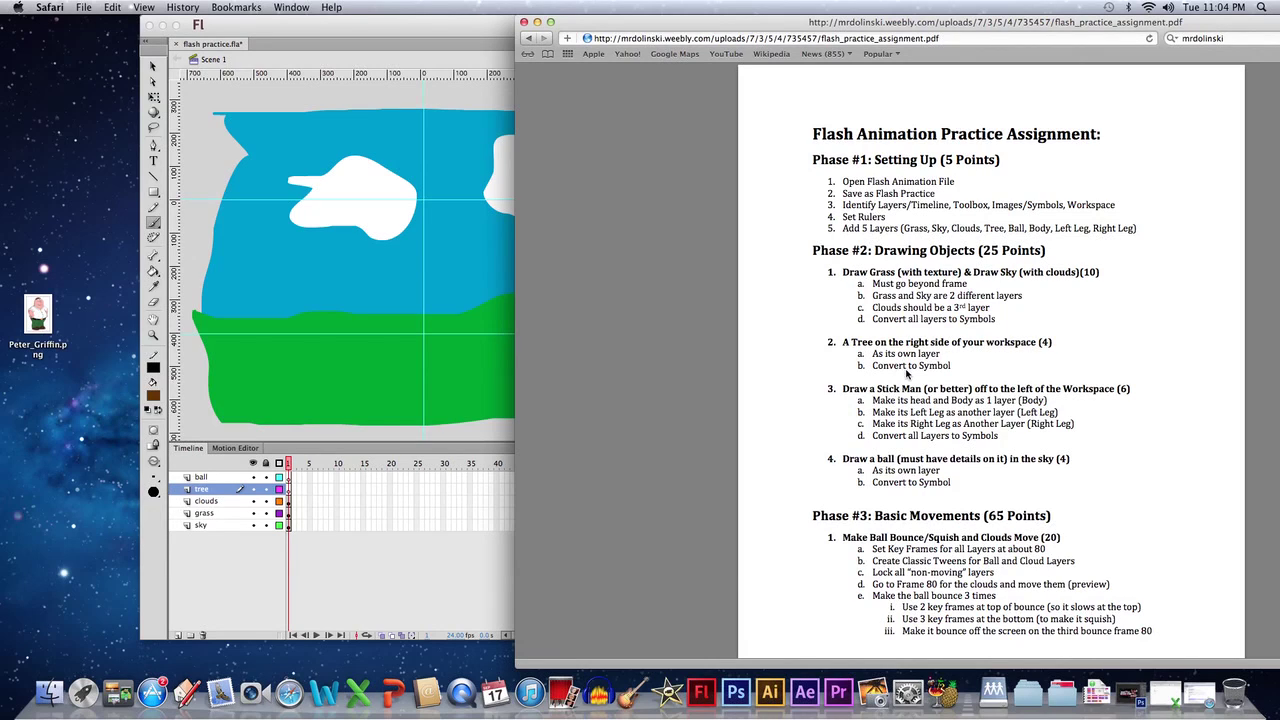
pyautogui.click(440, 27)
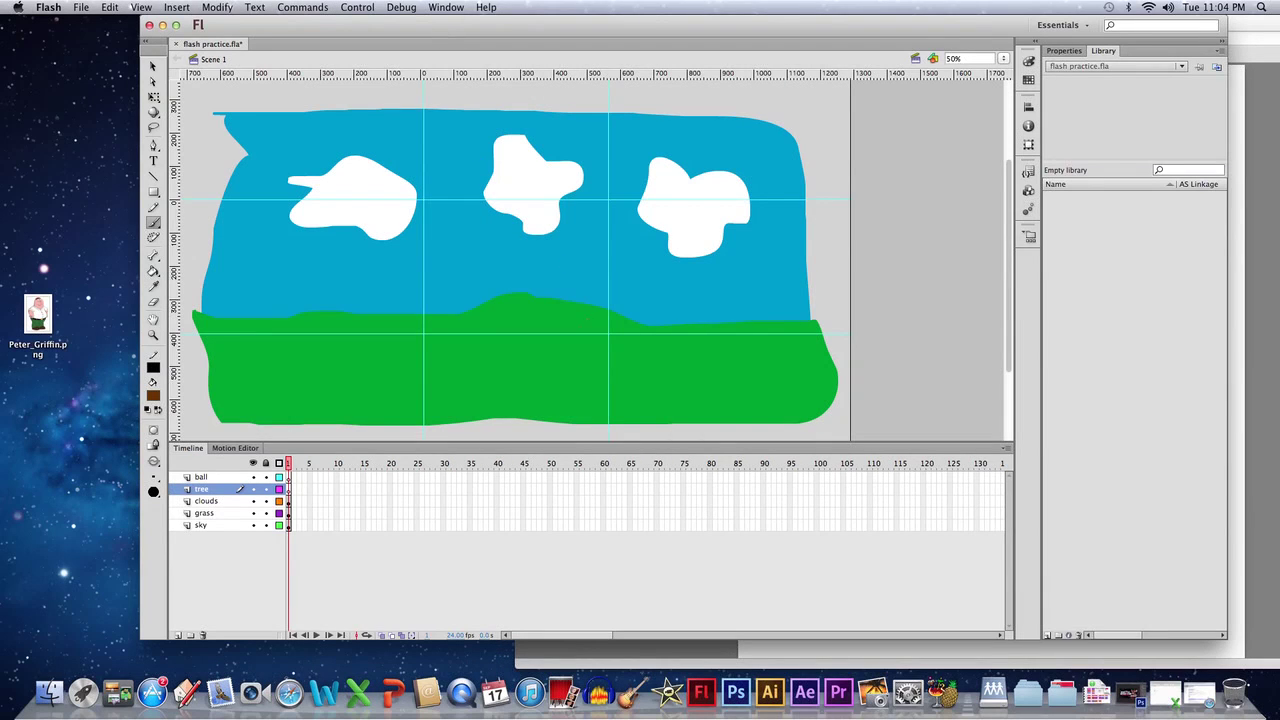
pyautogui.moveTo(577, 351)
pyautogui.mouseDown()
pyautogui.moveTo(616, 255)
pyautogui.moveTo(640, 251)
pyautogui.moveTo(653, 348)
pyautogui.moveTo(577, 350)
pyautogui.mouseUp()
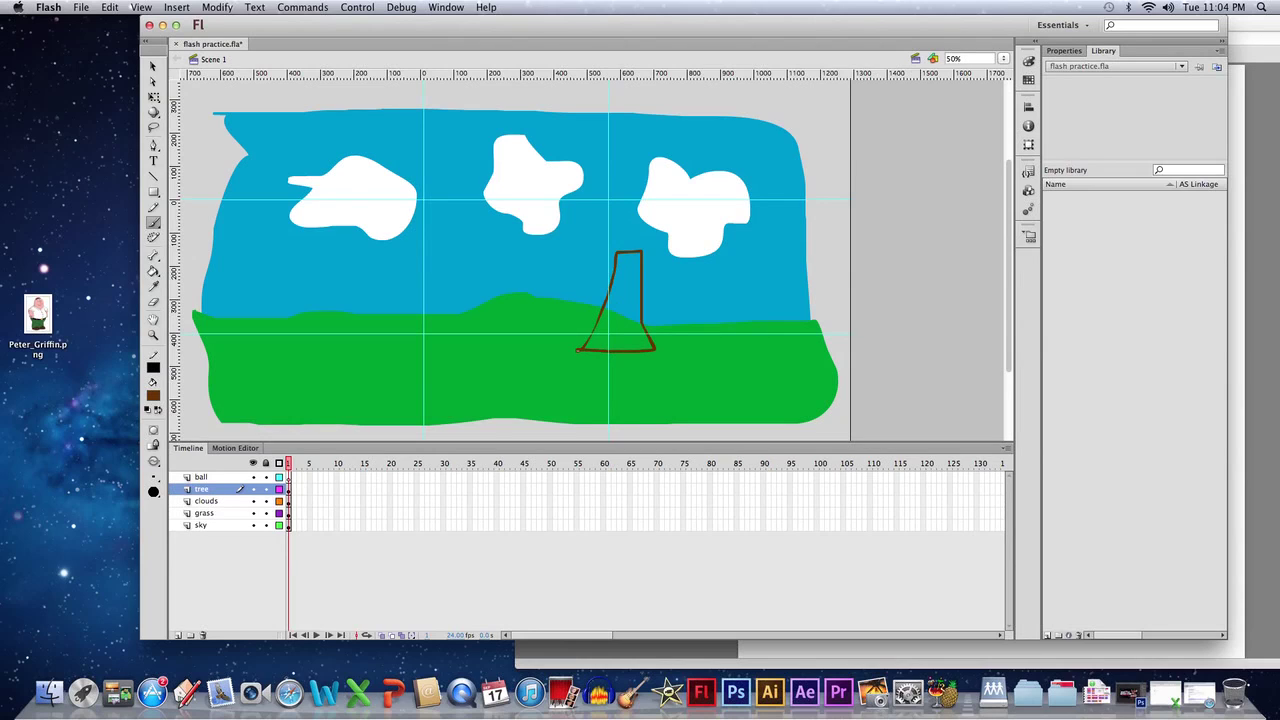
pyautogui.click(153, 271)
pyautogui.click(620, 289)
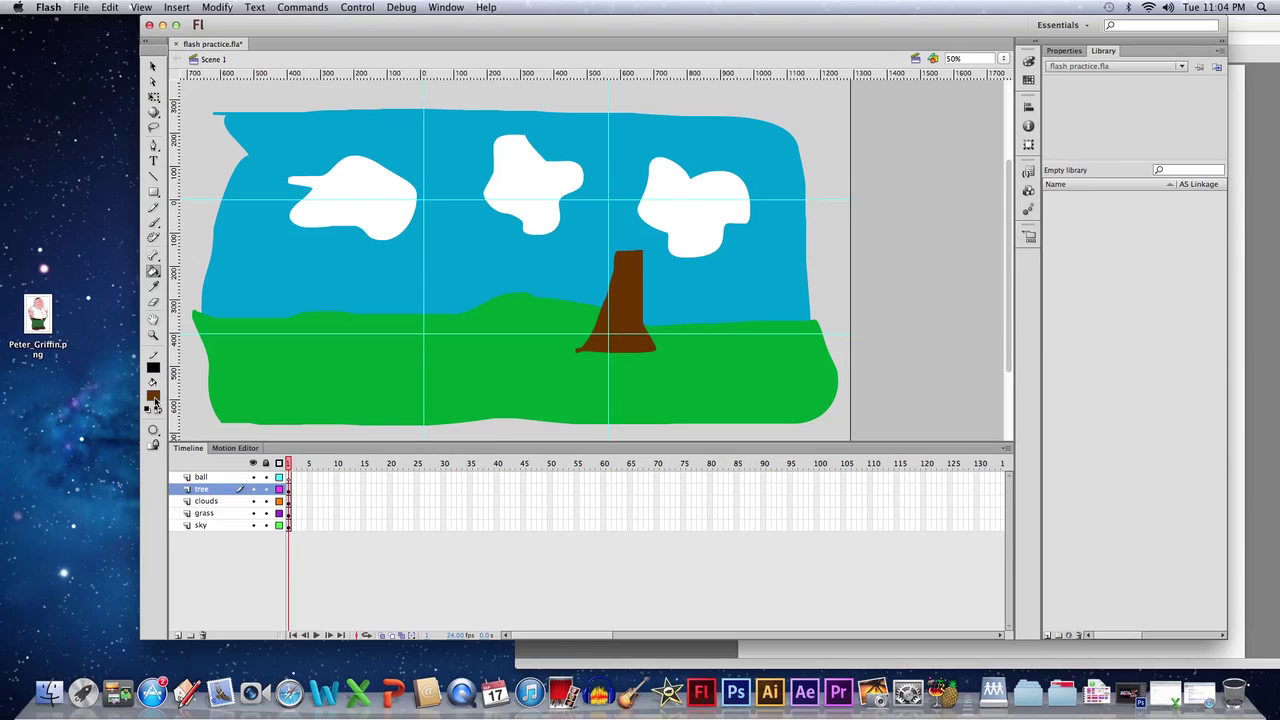
# Brush a rounded light green canopy on top of the trunk and fill it with the same green.
pyautogui.click(154, 397)
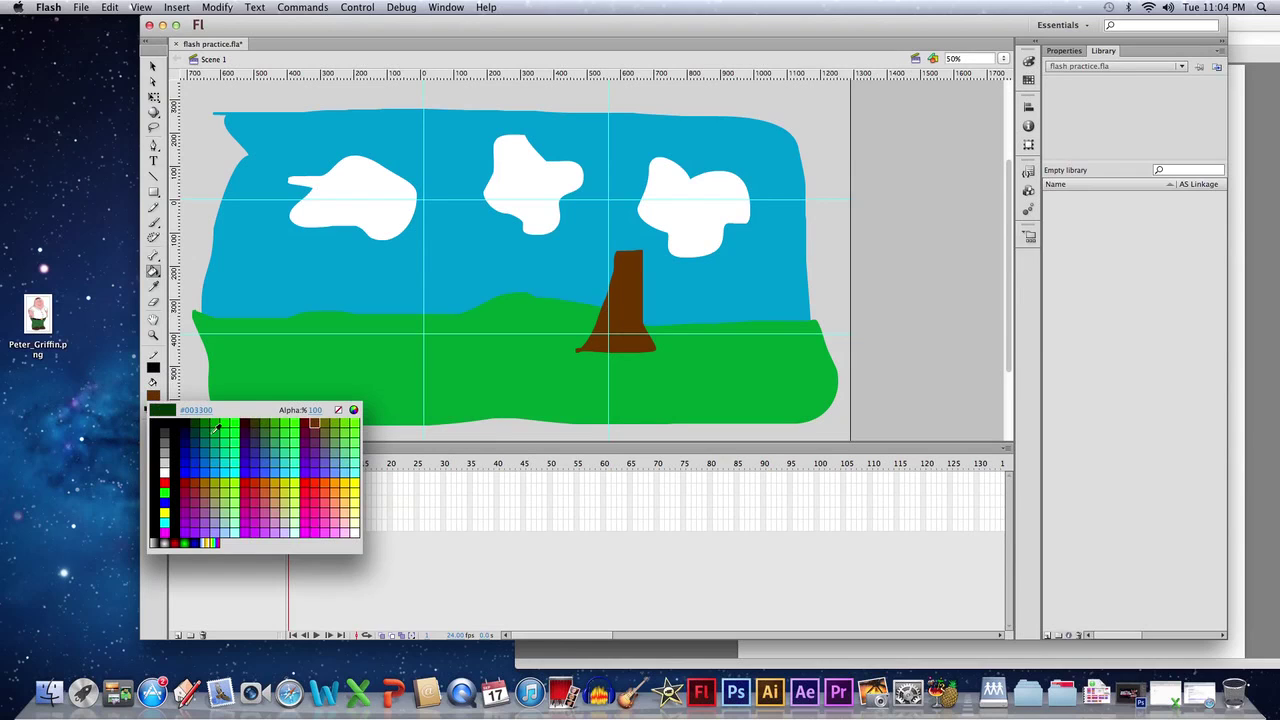
pyautogui.click(292, 427)
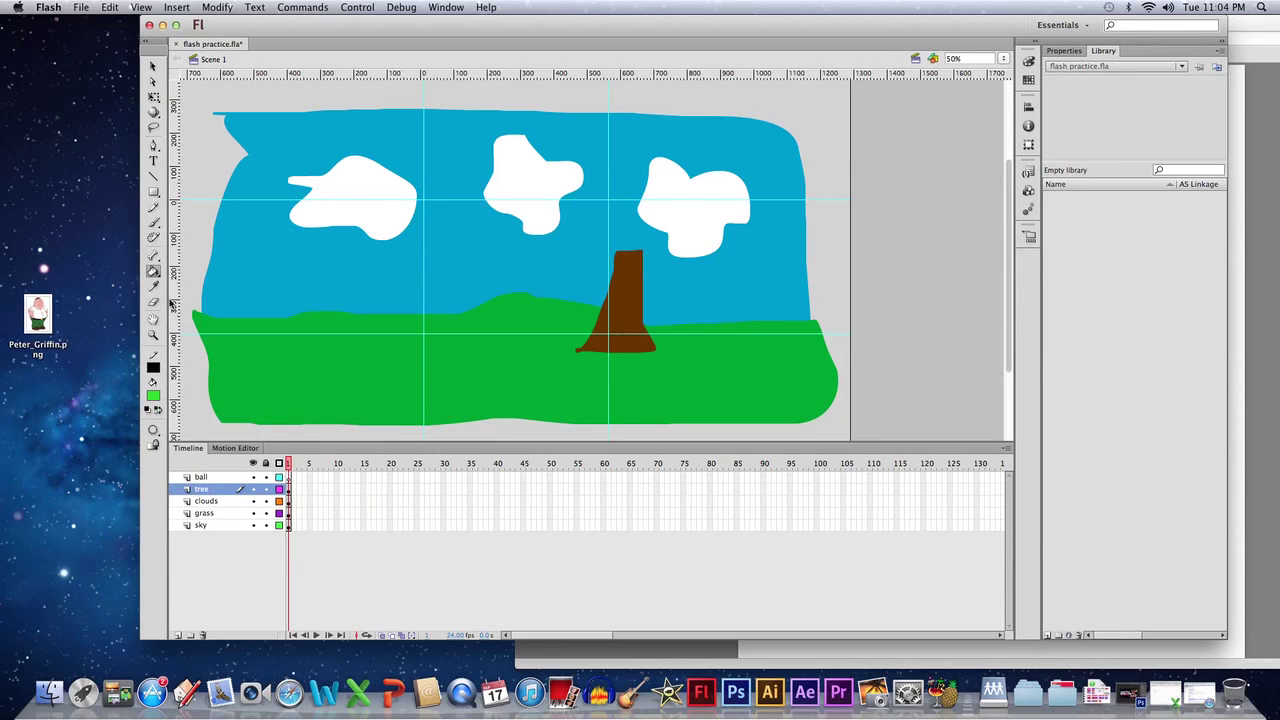
pyautogui.click(153, 222)
pyautogui.moveTo(622, 250)
pyautogui.mouseDown()
pyautogui.moveTo(577, 236)
pyautogui.moveTo(568, 212)
pyautogui.moveTo(590, 187)
pyautogui.moveTo(661, 167)
pyautogui.moveTo(693, 183)
pyautogui.moveTo(707, 226)
pyautogui.moveTo(650, 247)
pyautogui.mouseUp()
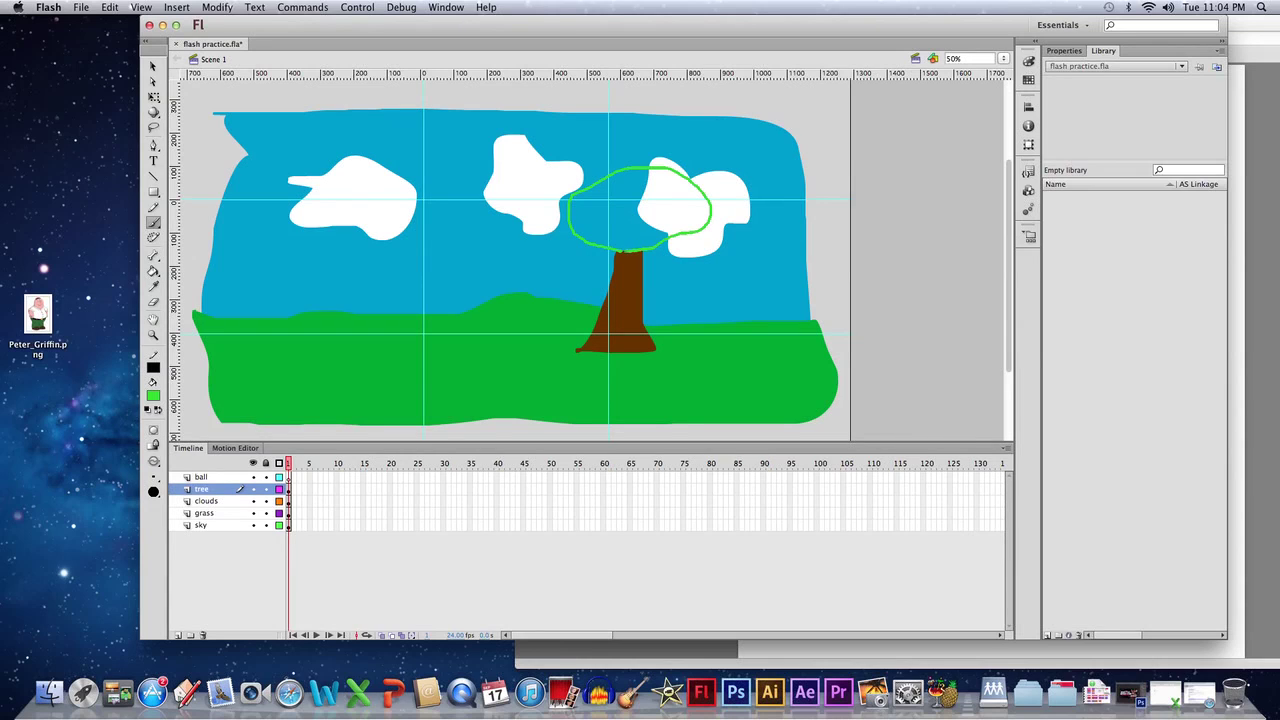
pyautogui.click(153, 270)
pyautogui.click(610, 215)
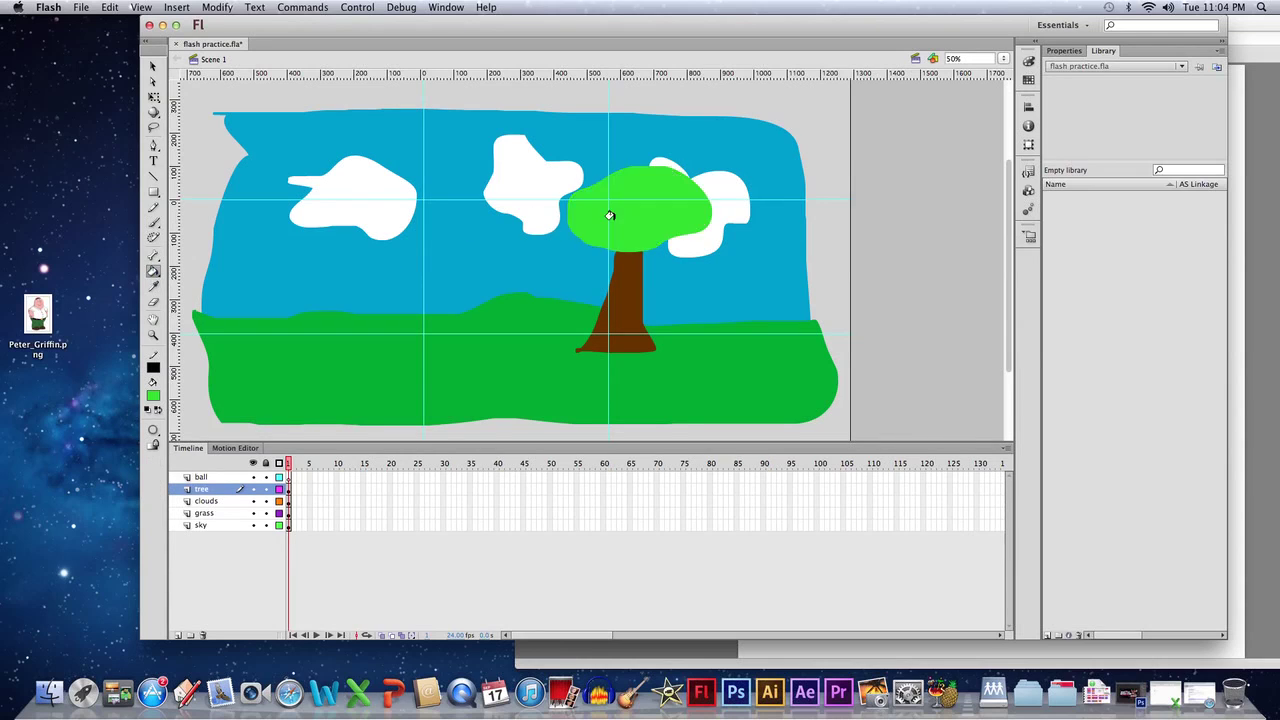
# On the ball layer, brush a small black circle in the sky near the left side of the stage.
pyautogui.click(200, 478)
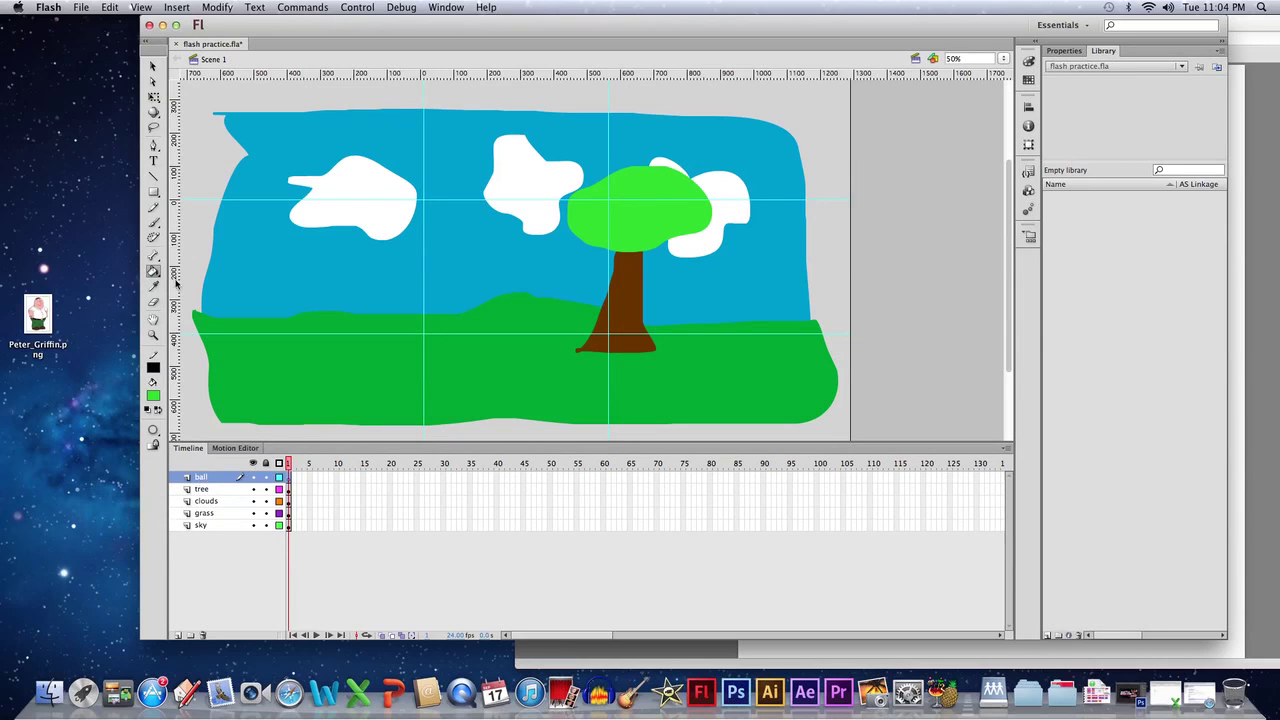
pyautogui.click(154, 193)
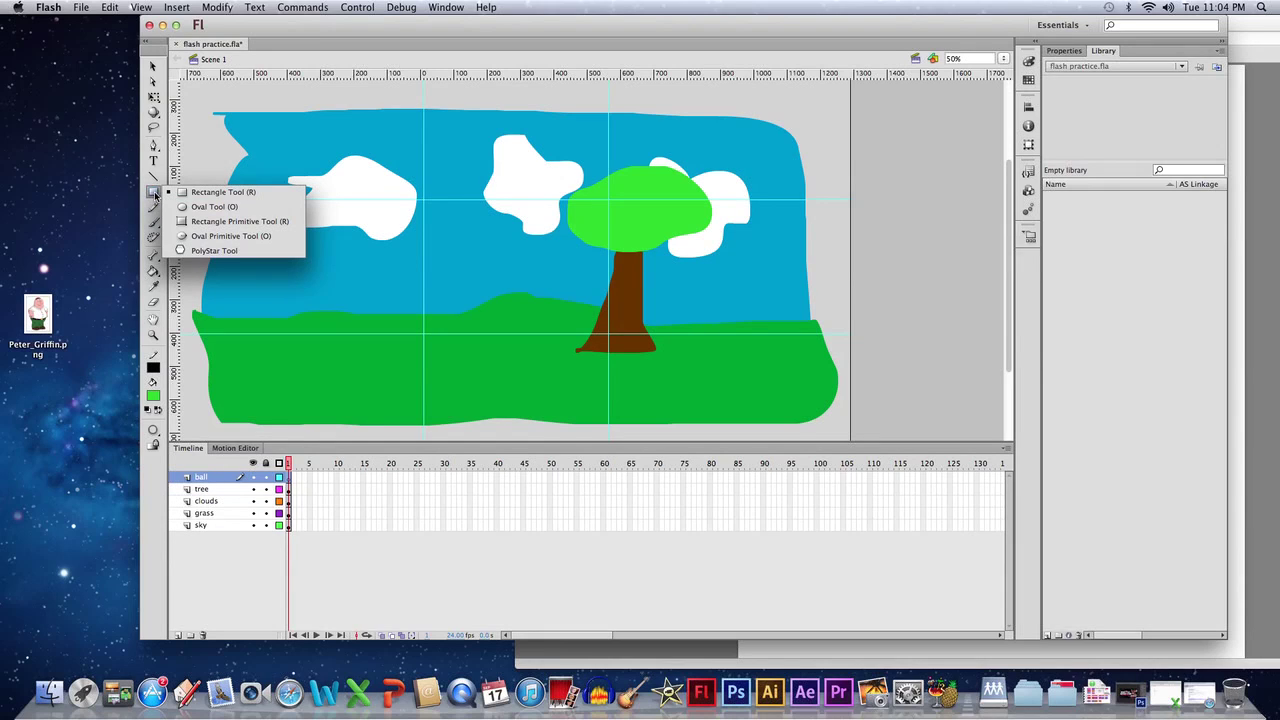
pyautogui.click(153, 222)
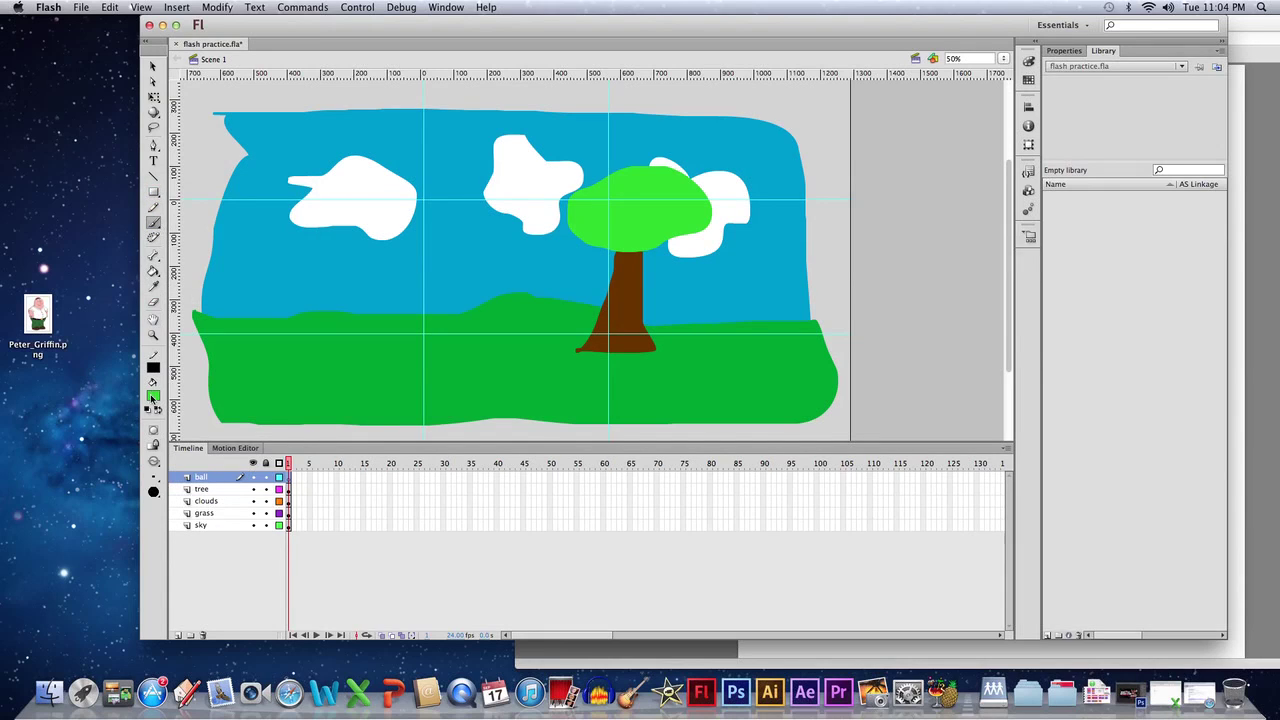
pyautogui.click(153, 397)
pyautogui.click(170, 417)
pyautogui.moveTo(452, 260); pyautogui.dragTo(491, 257)
# Fill the ball's black circle with orange.
pyautogui.click(159, 398)
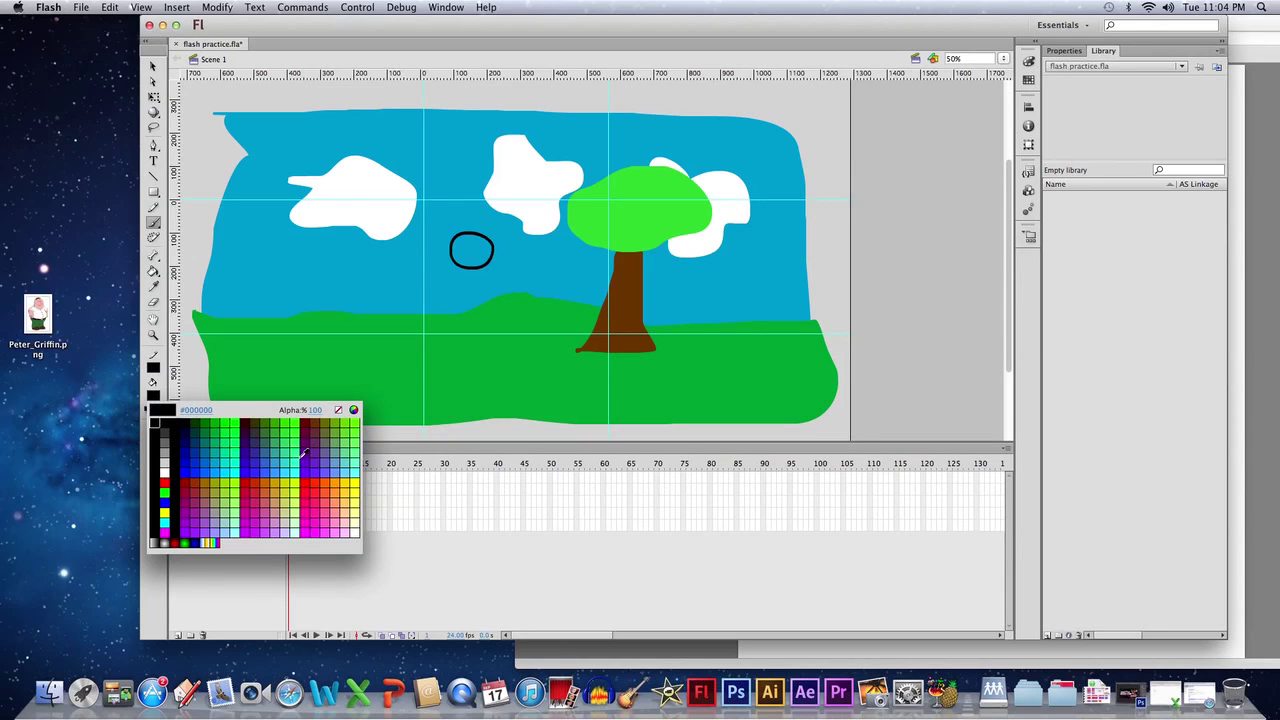
pyautogui.click(325, 487)
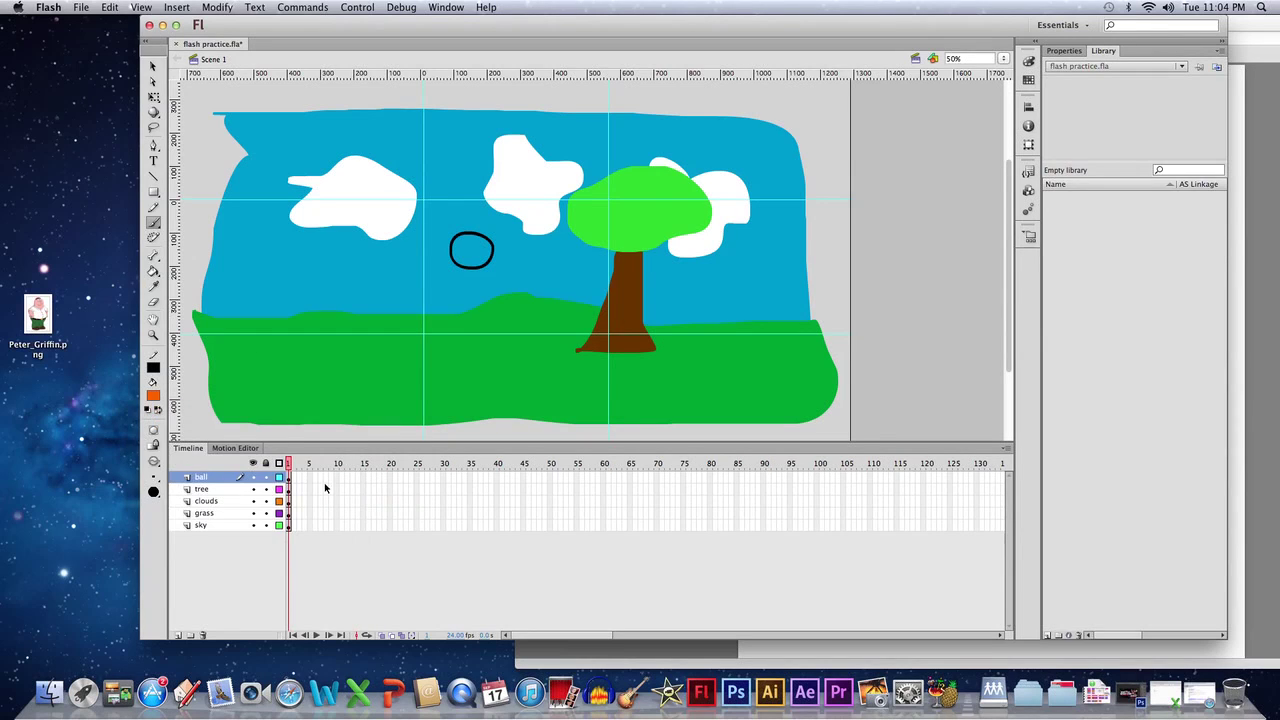
pyautogui.click(153, 270)
pyautogui.click(466, 246)
# Brush black basketball seam lines across the orange ball.
pyautogui.click(154, 224)
pyautogui.click(156, 400)
pyautogui.click(168, 428)
pyautogui.moveTo(477, 238); pyautogui.dragTo(481, 252)
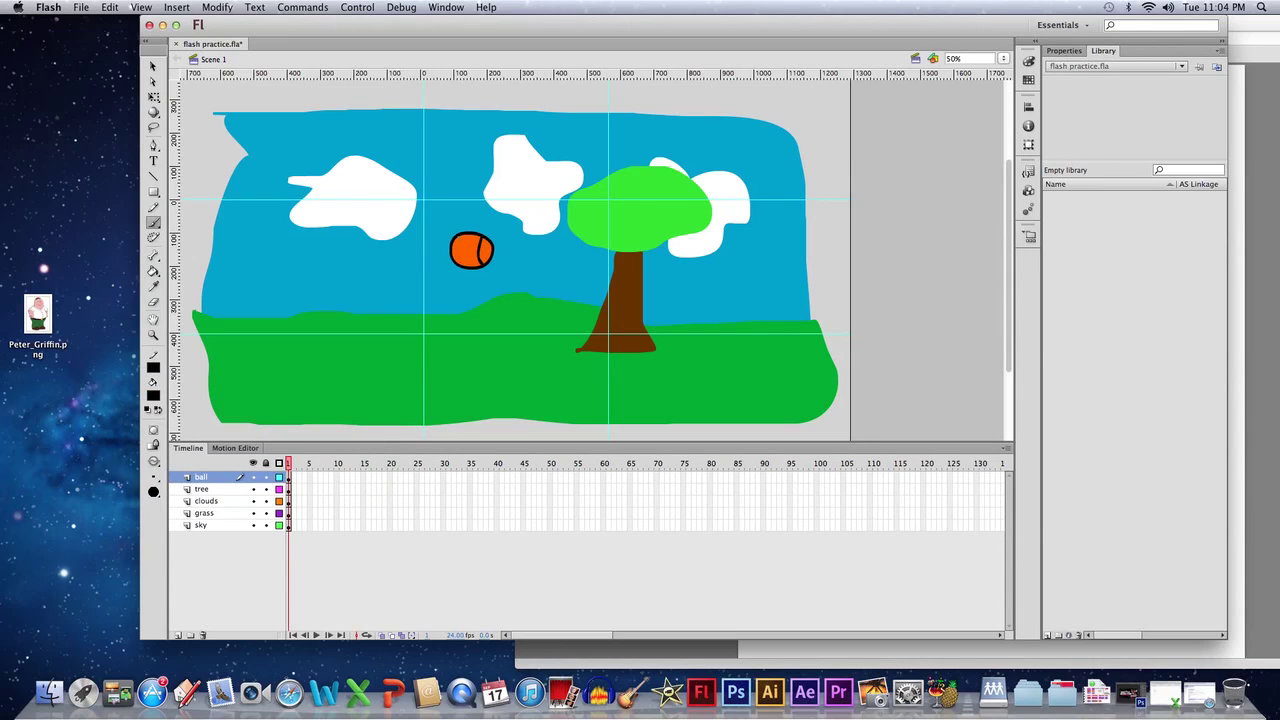
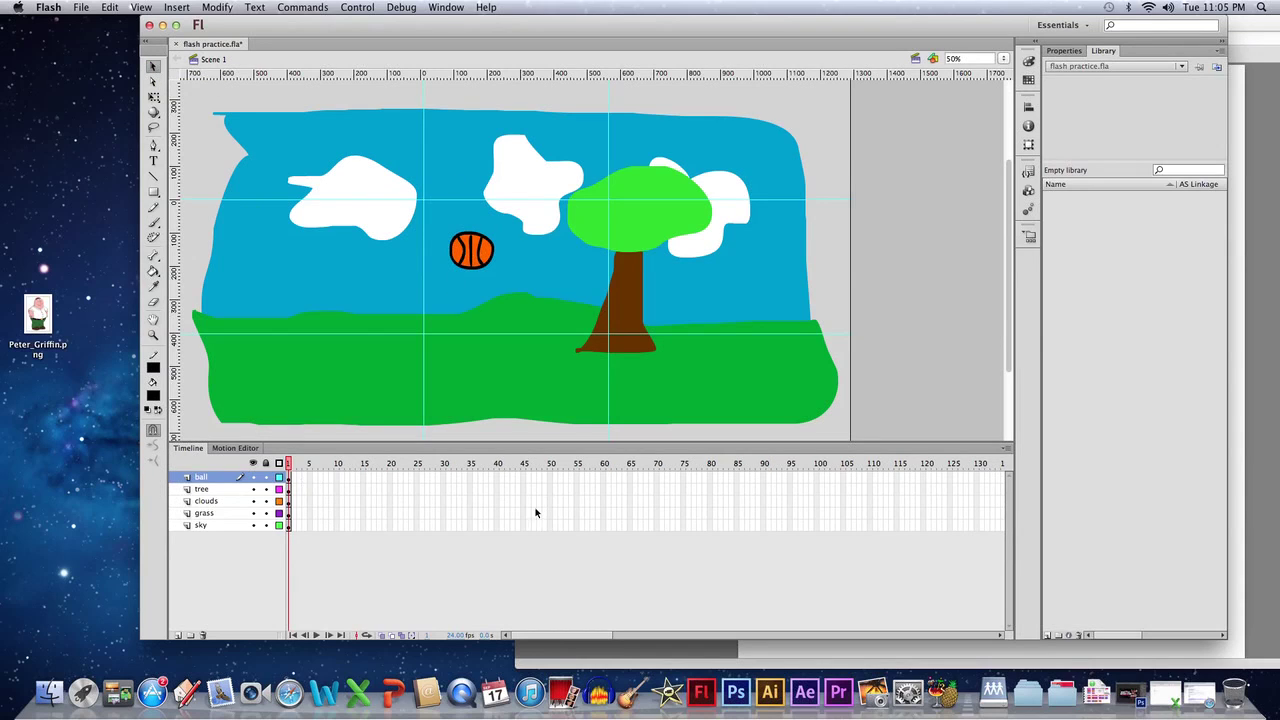
pyautogui.click(466, 254)
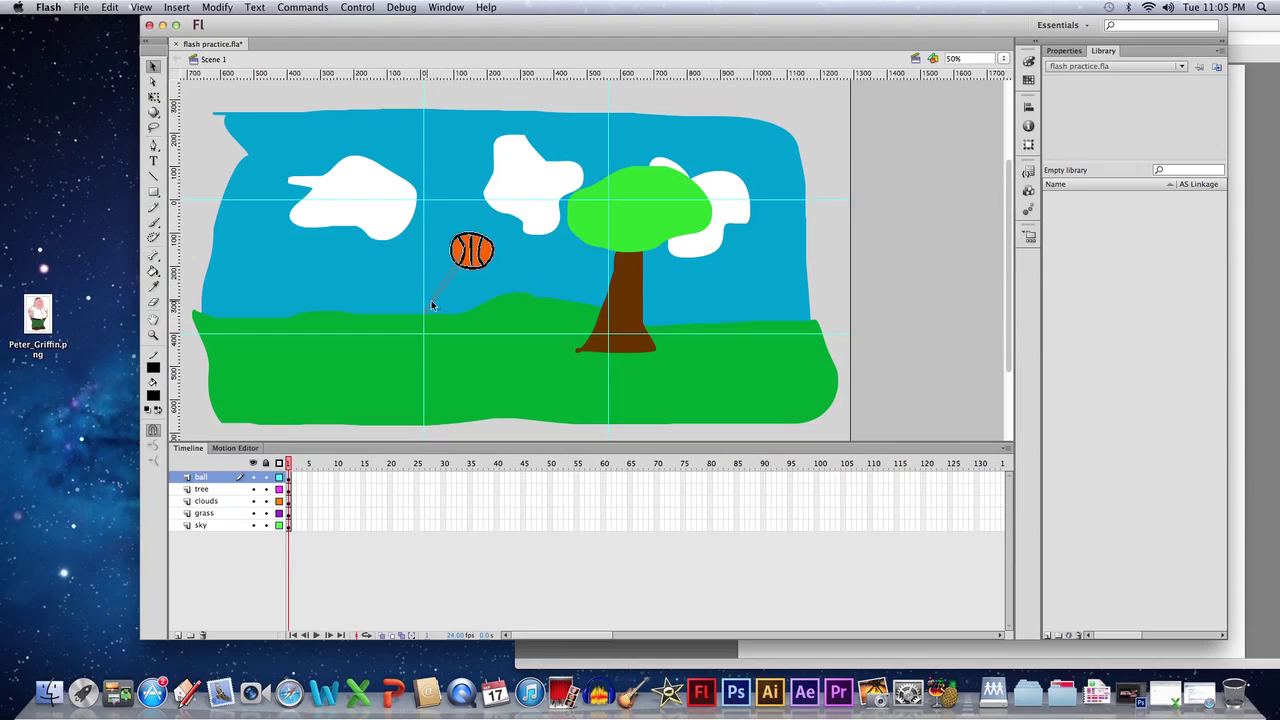
pyautogui.moveTo(399, 322); pyautogui.dragTo(400, 323)
pyautogui.click(112, 9)
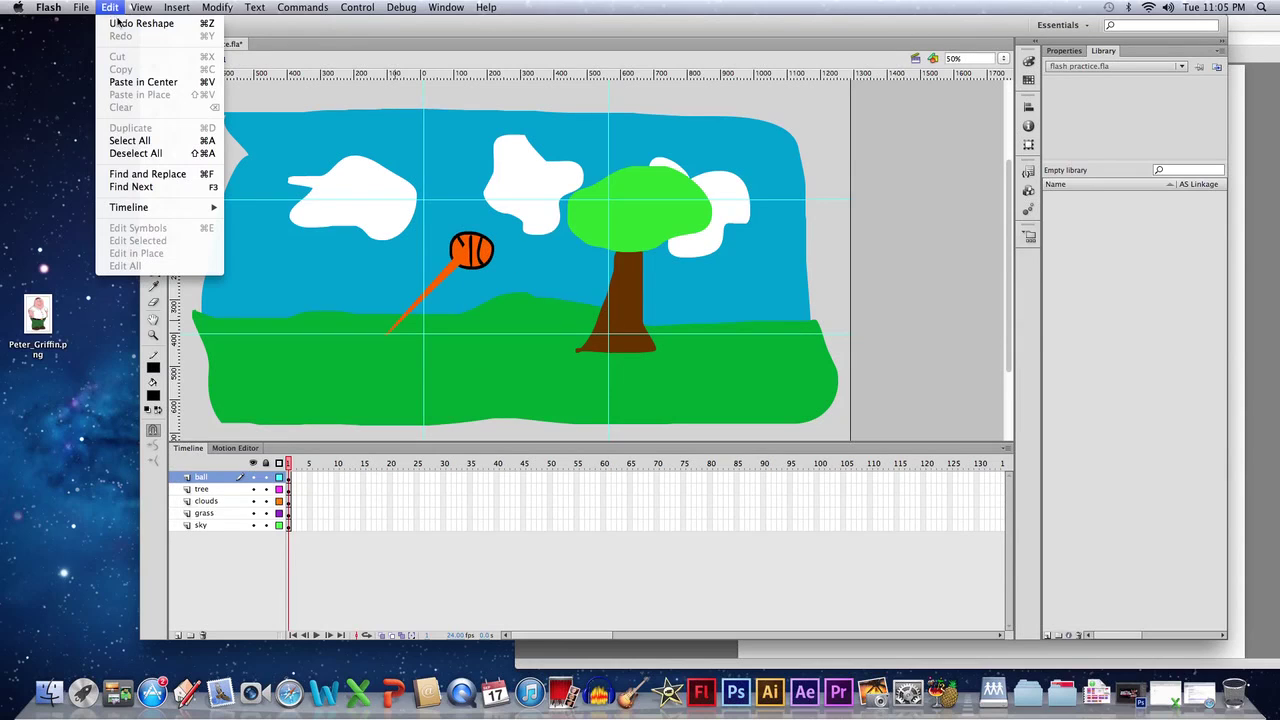
pyautogui.click(120, 23)
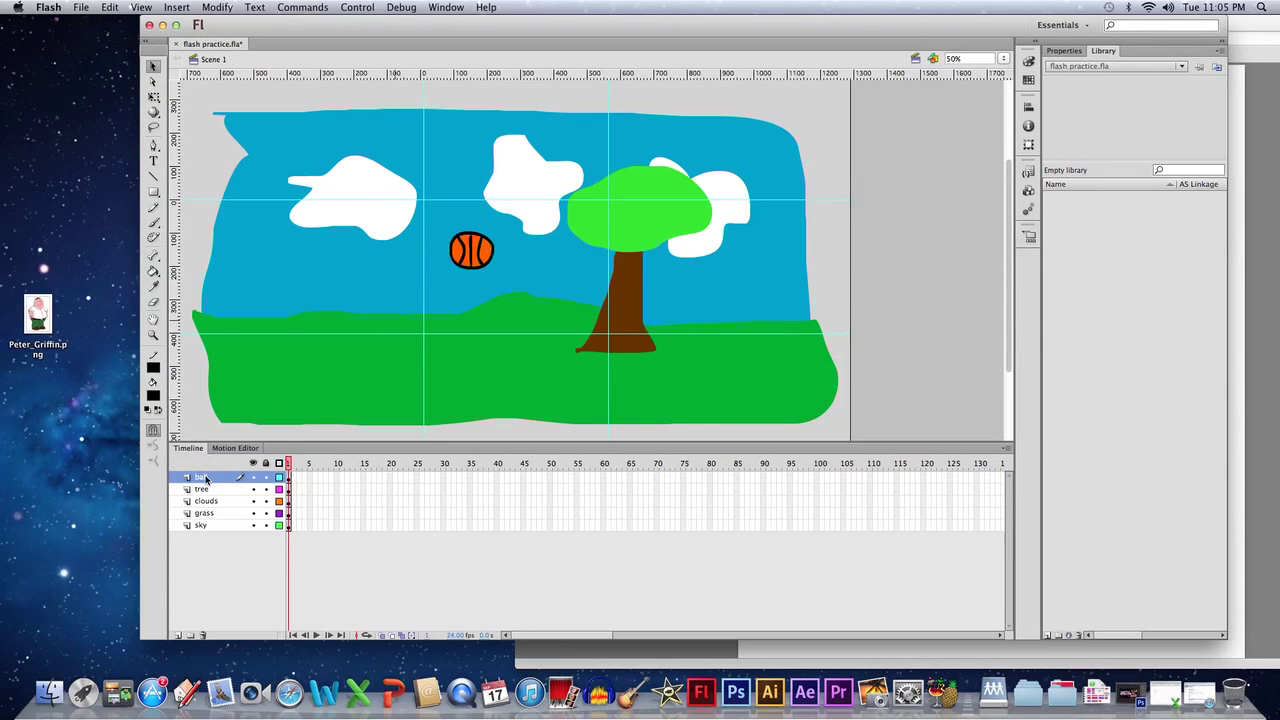
# Convert the sky layer's artwork to a graphic symbol named sky.
pyautogui.click(205, 525)
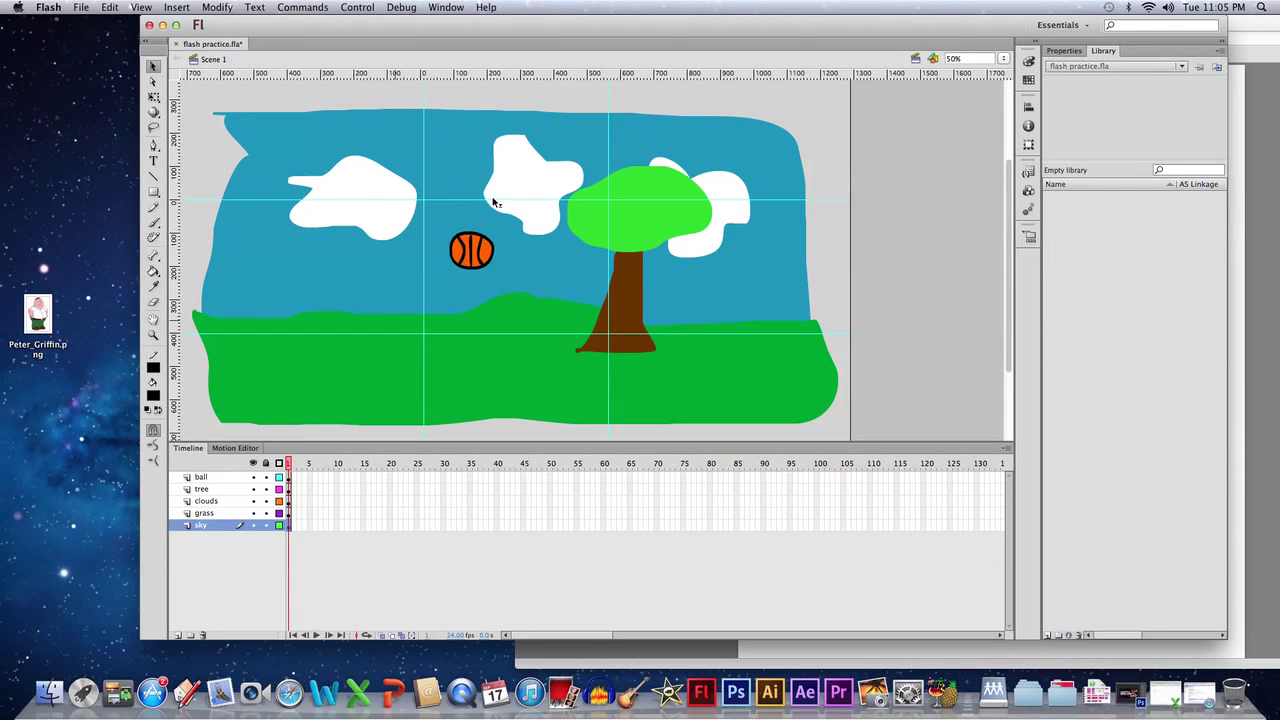
pyautogui.click(217, 8)
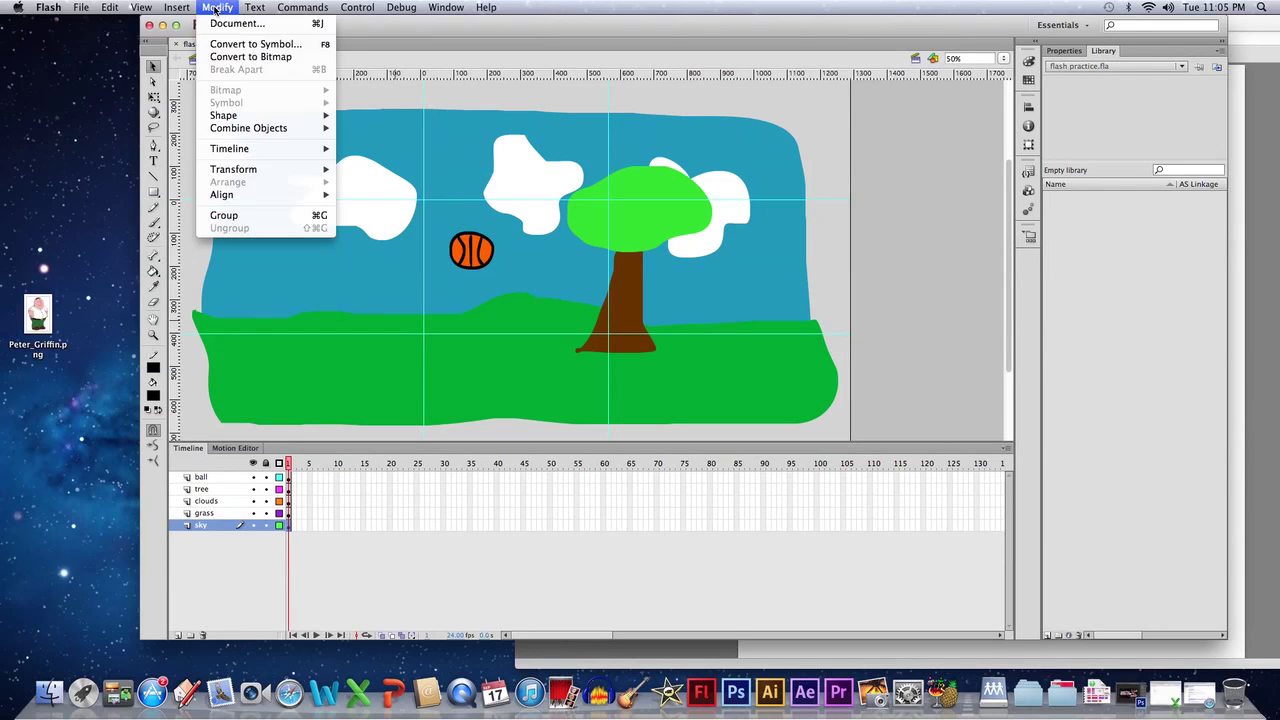
pyautogui.click(233, 46)
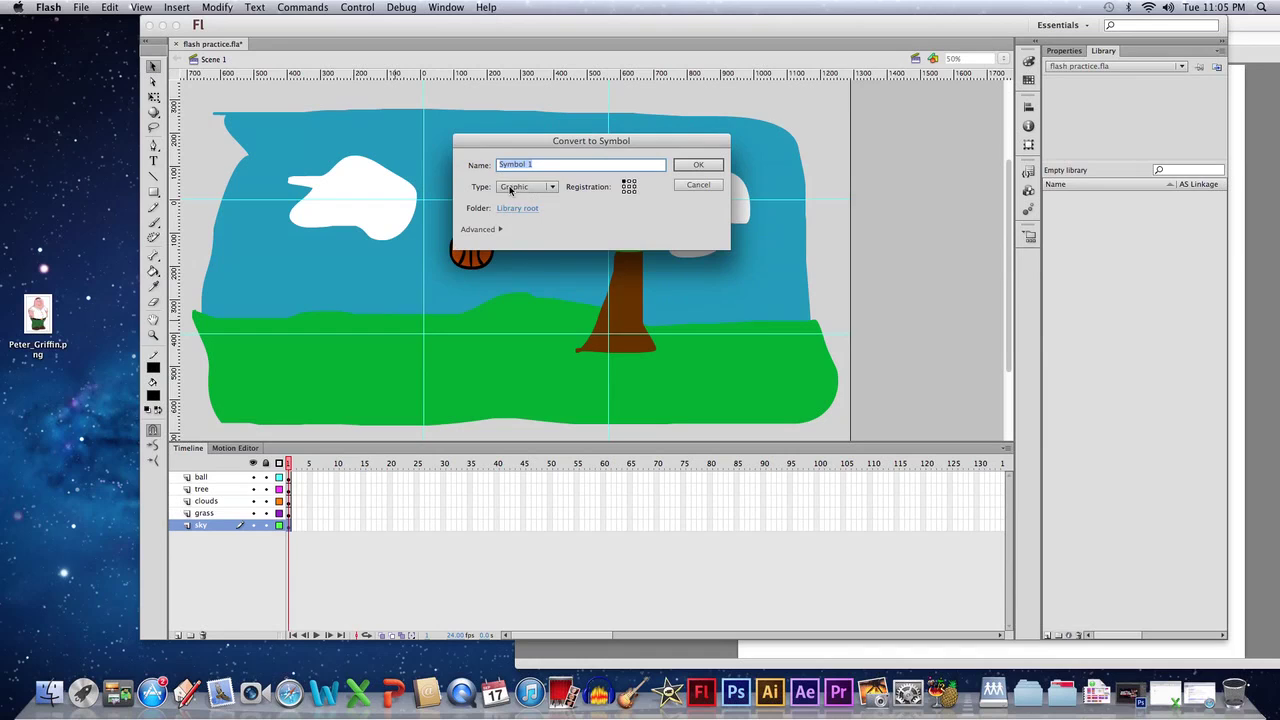
pyautogui.write('sky')
pyautogui.click(698, 164)
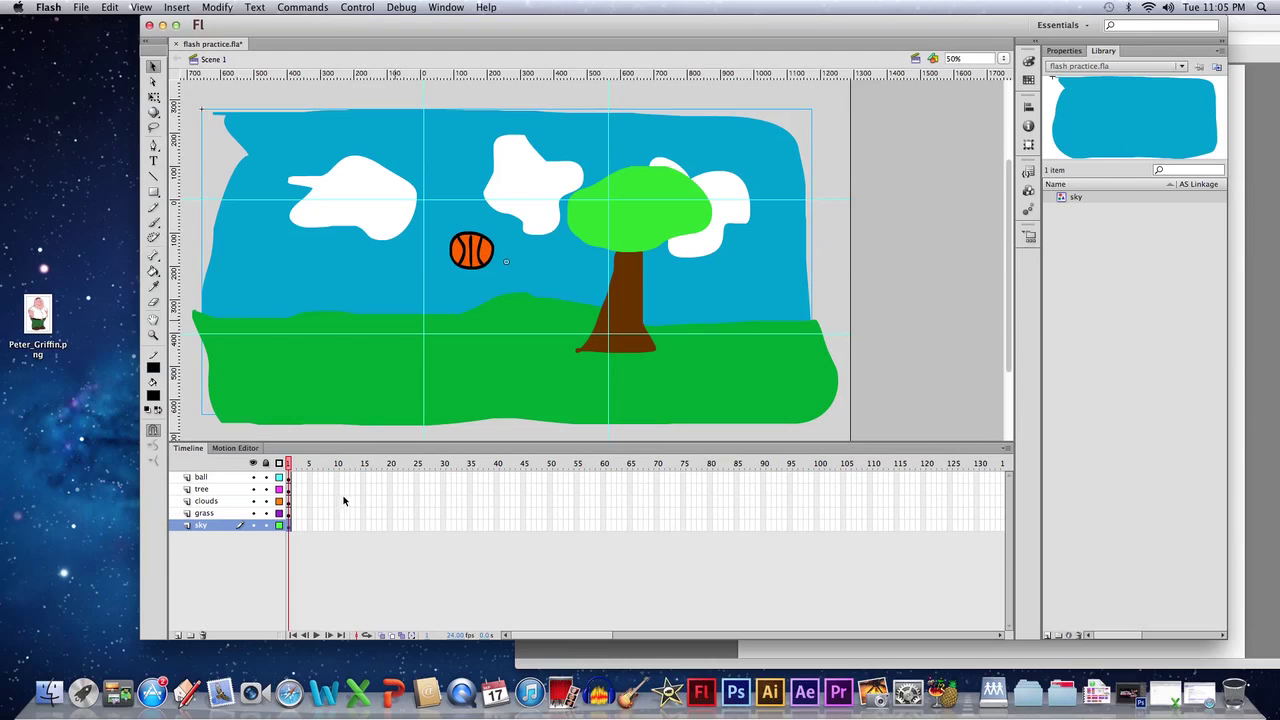
# Convert the grass layer's artwork to a graphic symbol named grass.
pyautogui.click(210, 514)
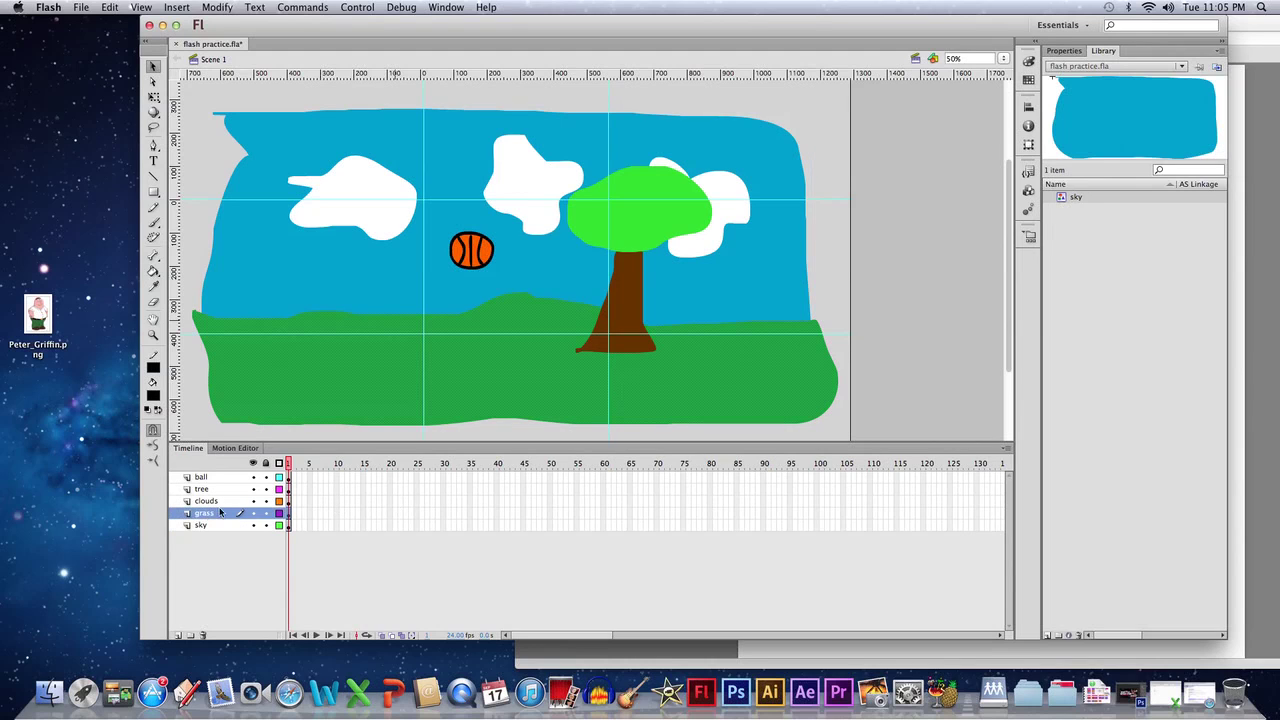
pyautogui.click(217, 7)
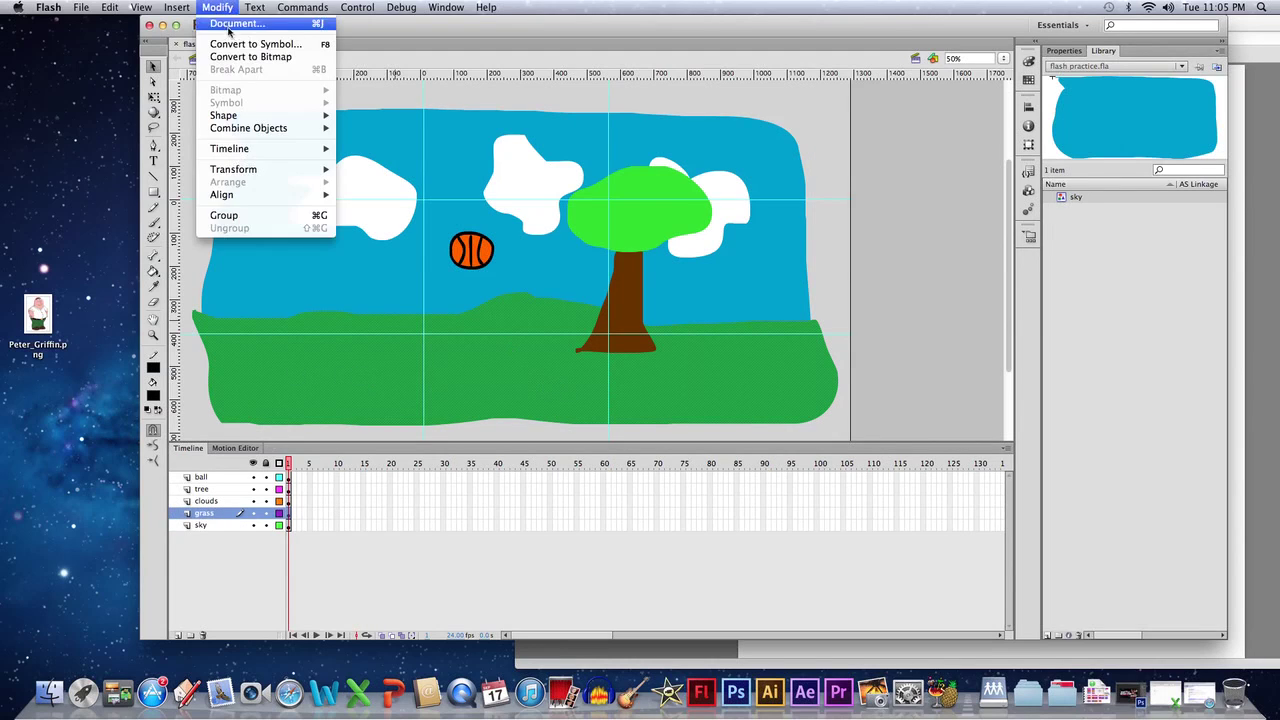
pyautogui.click(240, 43)
pyautogui.write('grass')
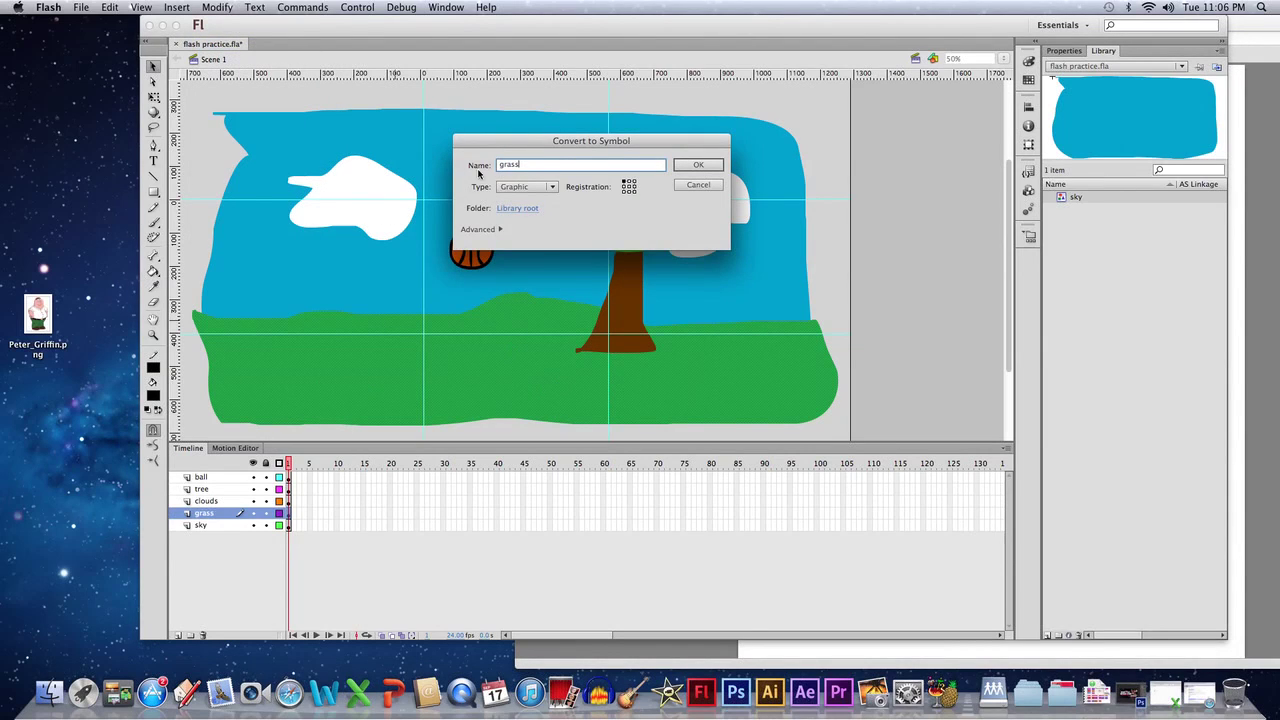
pyautogui.click(698, 165)
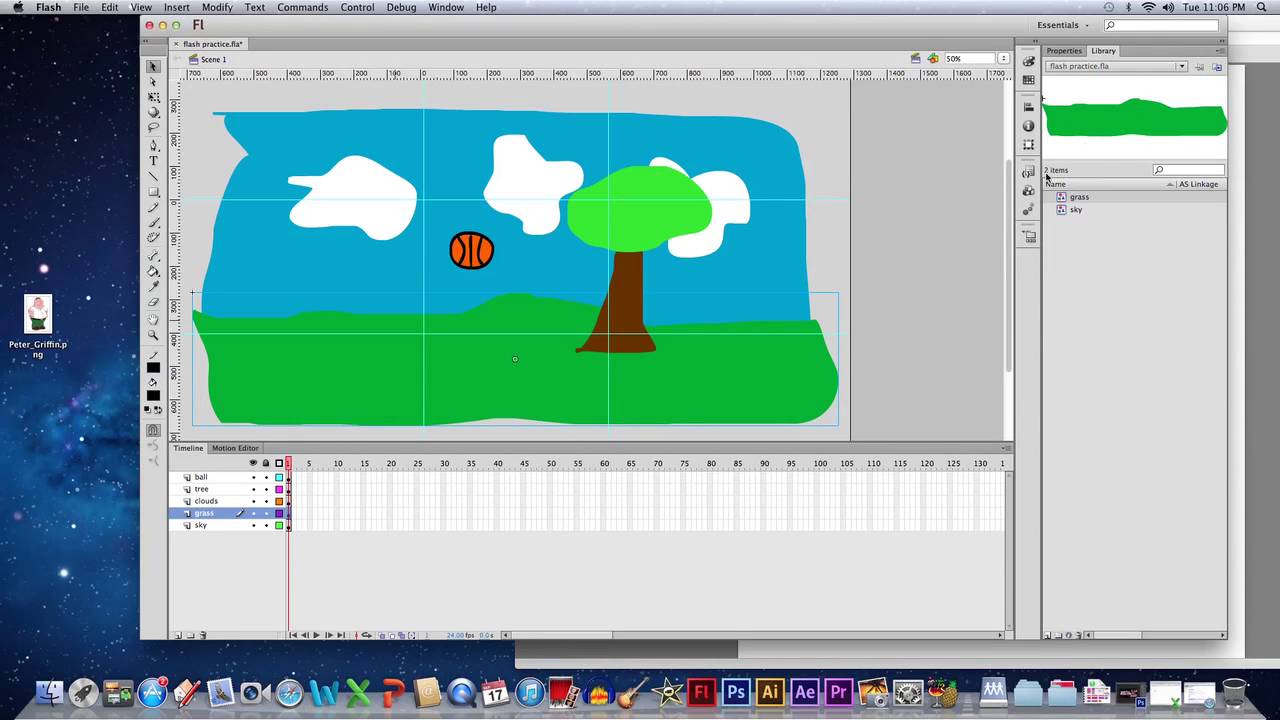
# Convert the three clouds on the clouds layer to one graphic symbol named clouds.
pyautogui.click(205, 501)
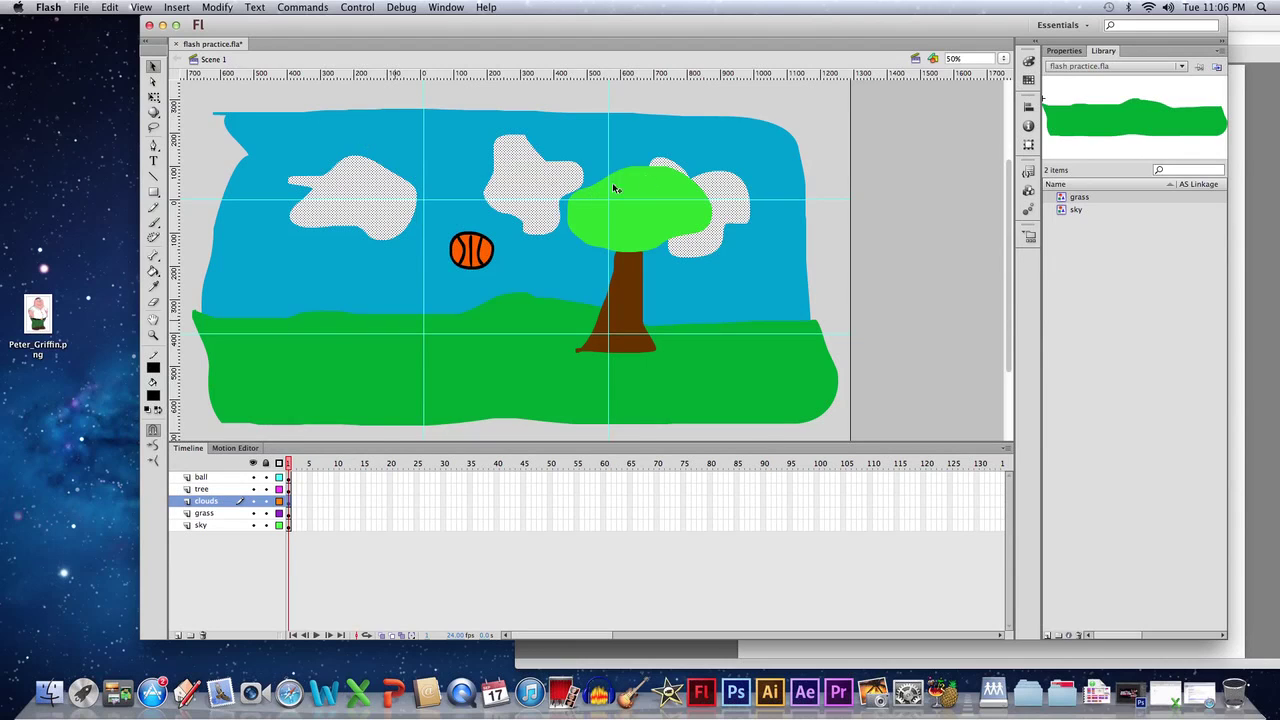
pyautogui.click(206, 8)
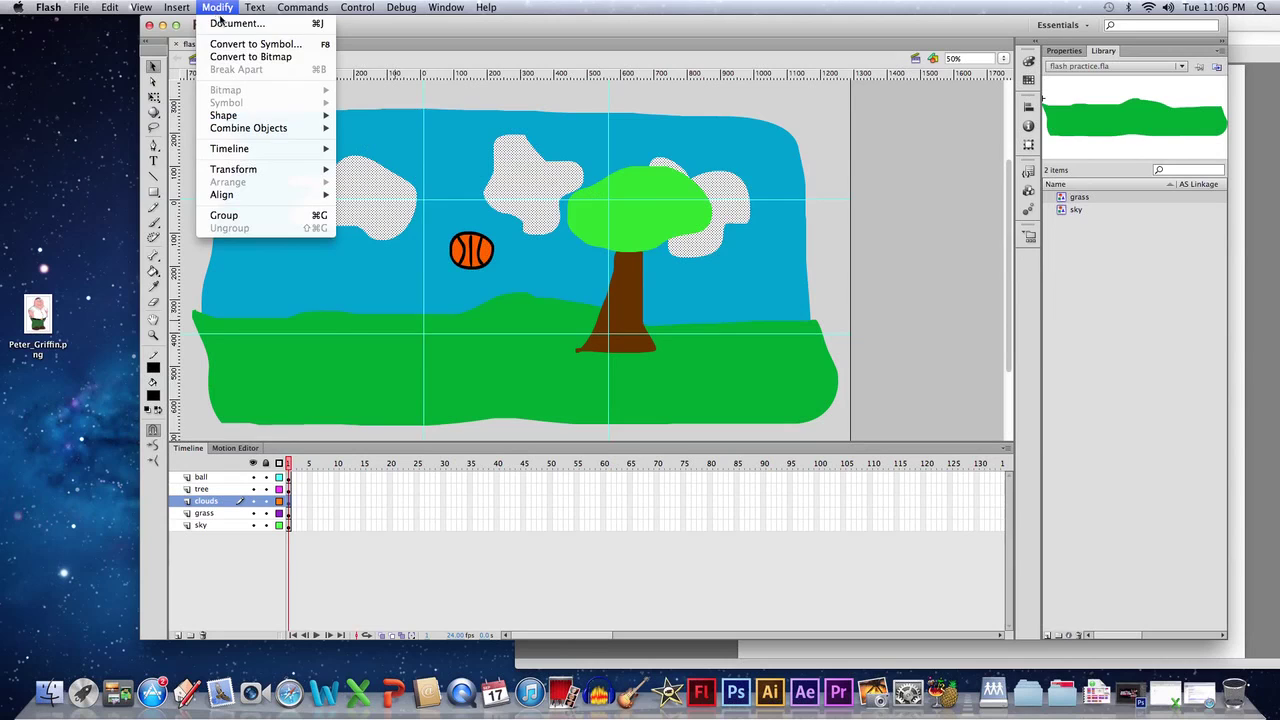
pyautogui.click(257, 43)
pyautogui.write('cloud')
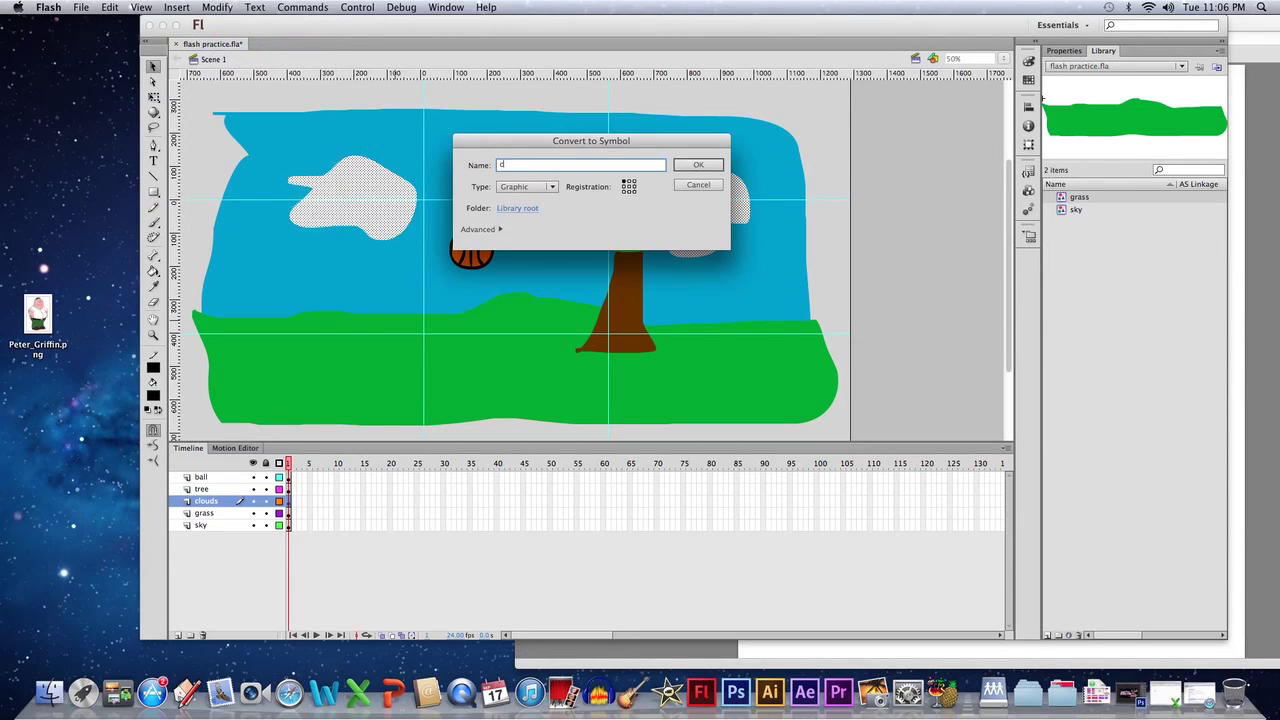
pyautogui.click(699, 165)
# Convert the trunk and canopy on the tree layer to a graphic symbol named tree.
pyautogui.click(204, 489)
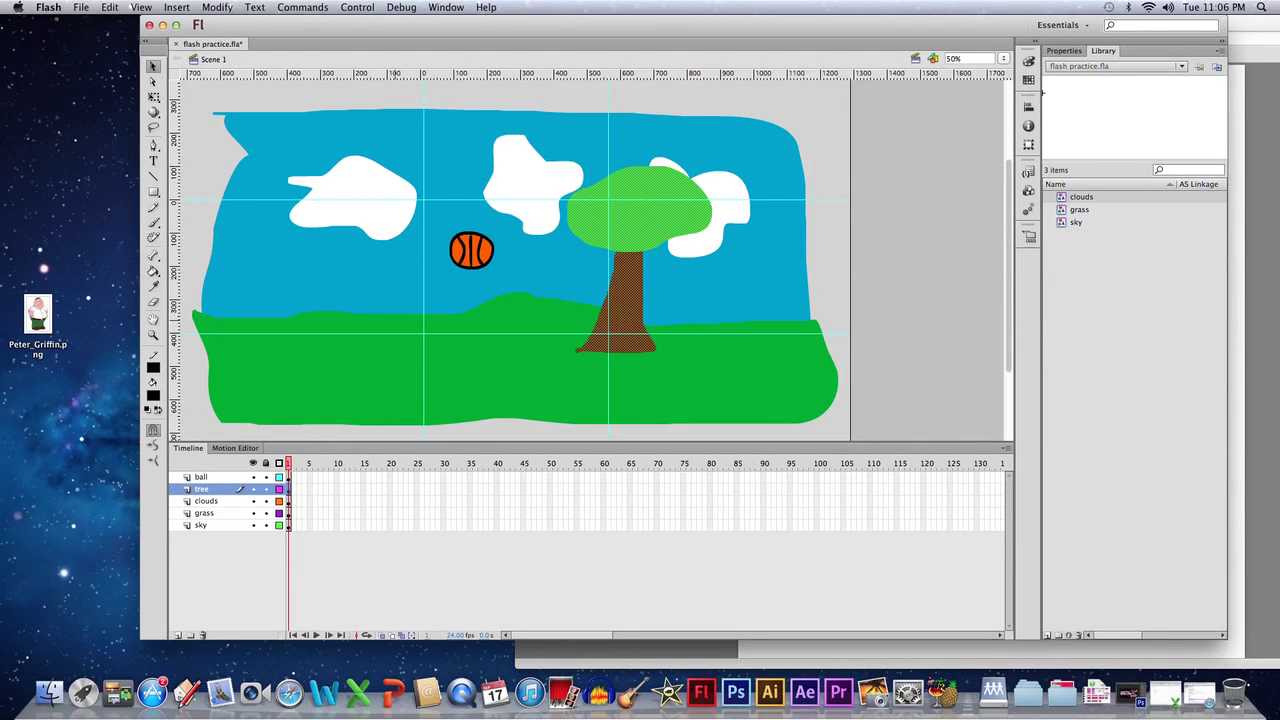
pyautogui.click(217, 7)
pyautogui.click(257, 43)
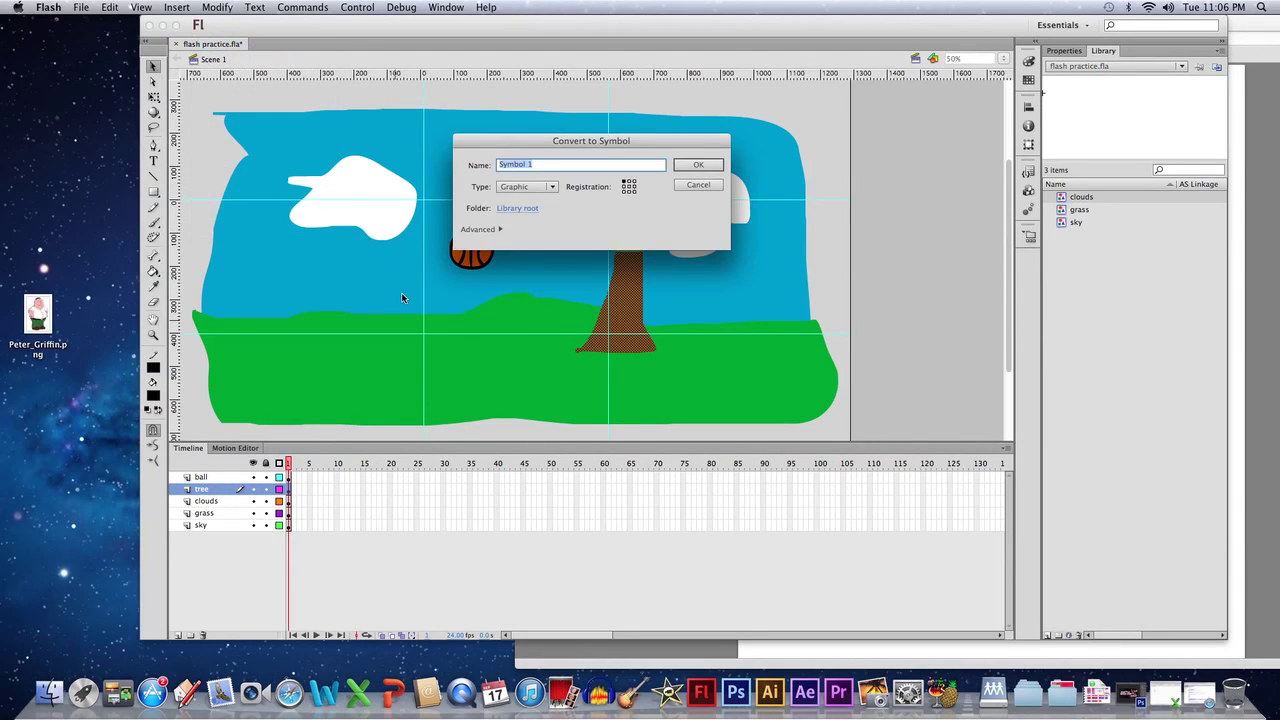
pyautogui.write('tree')
pyautogui.click(710, 167)
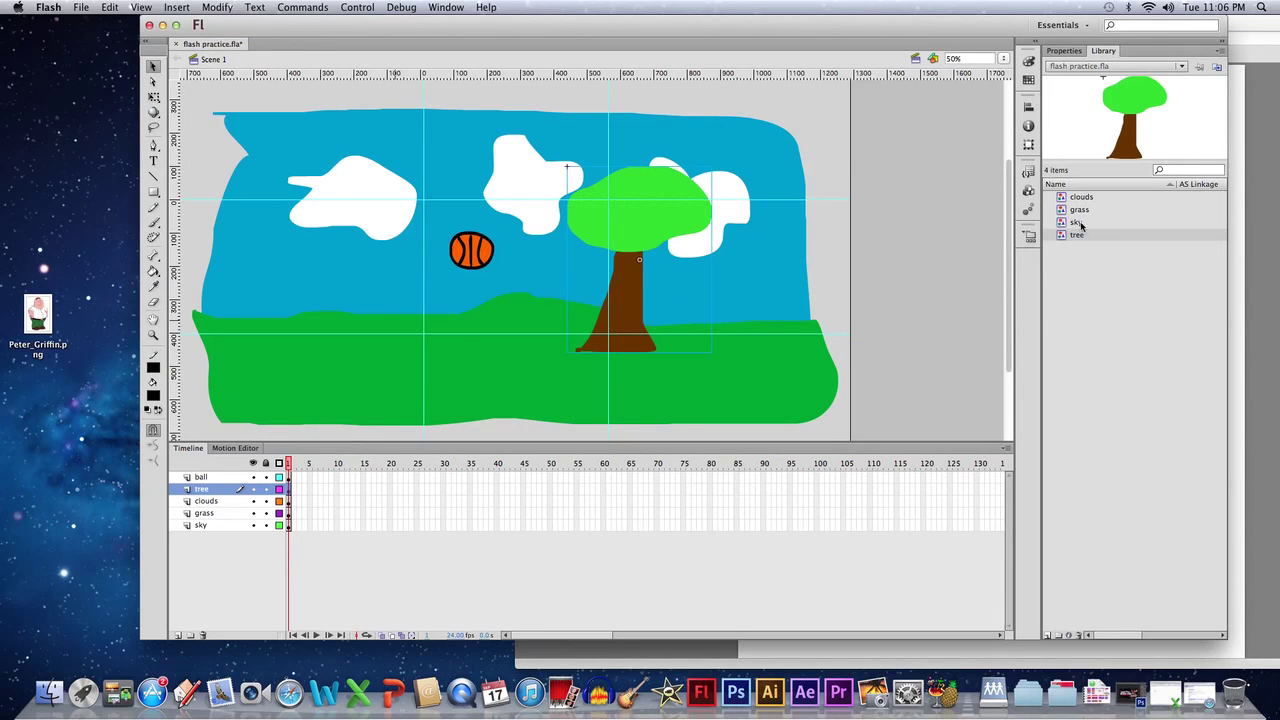
# Convert the basketball on the ball layer to a graphic symbol named ball and move it slightly up and to the left.
pyautogui.click(203, 478)
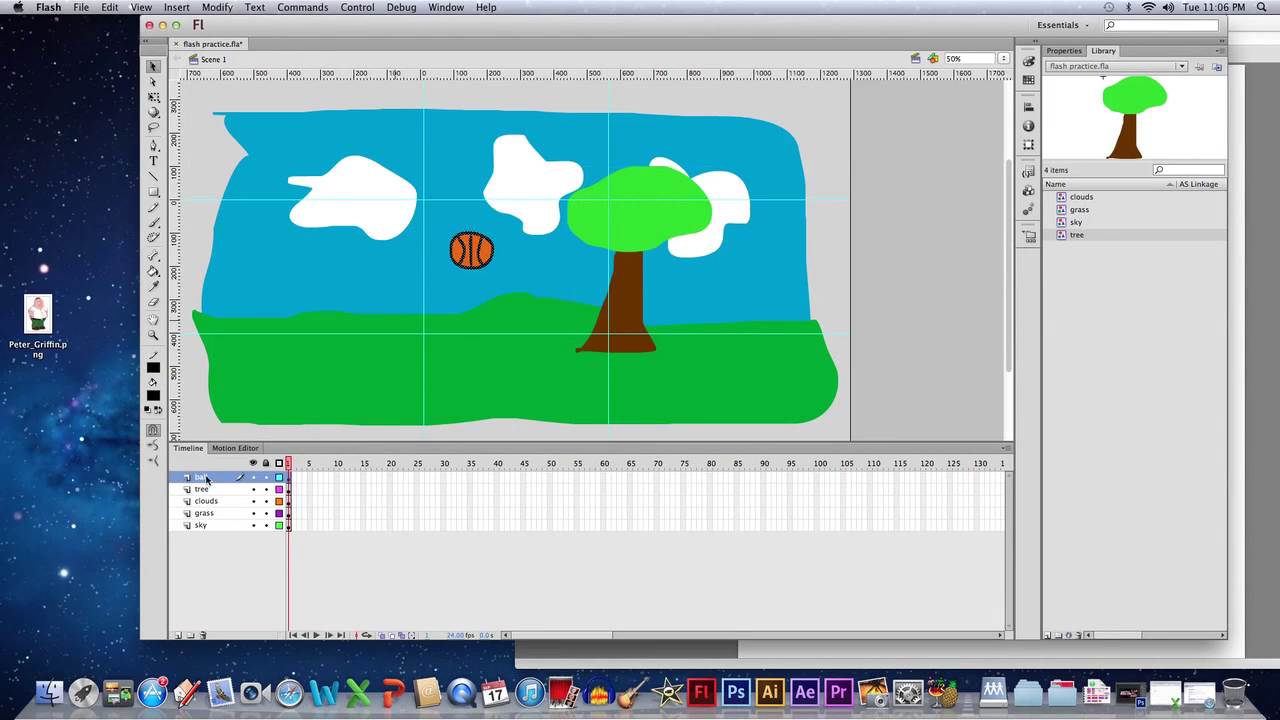
pyautogui.click(217, 7)
pyautogui.click(244, 45)
pyautogui.write('ball')
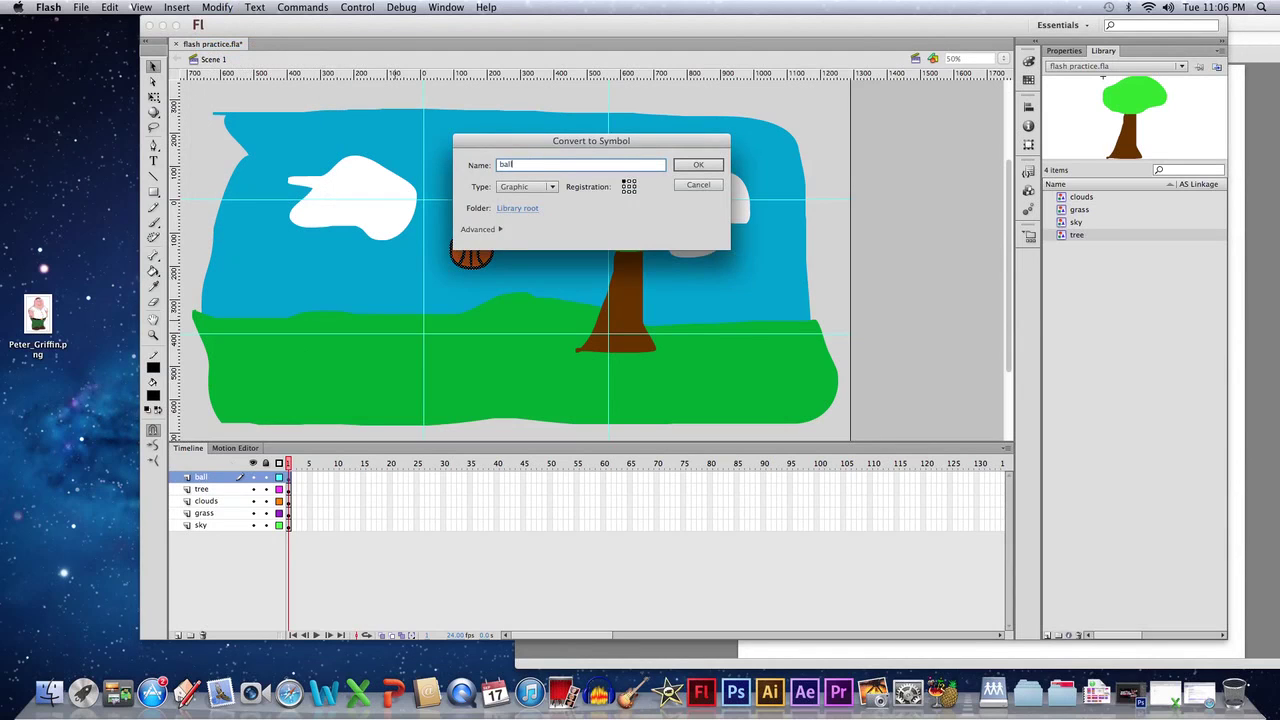
pyautogui.click(698, 164)
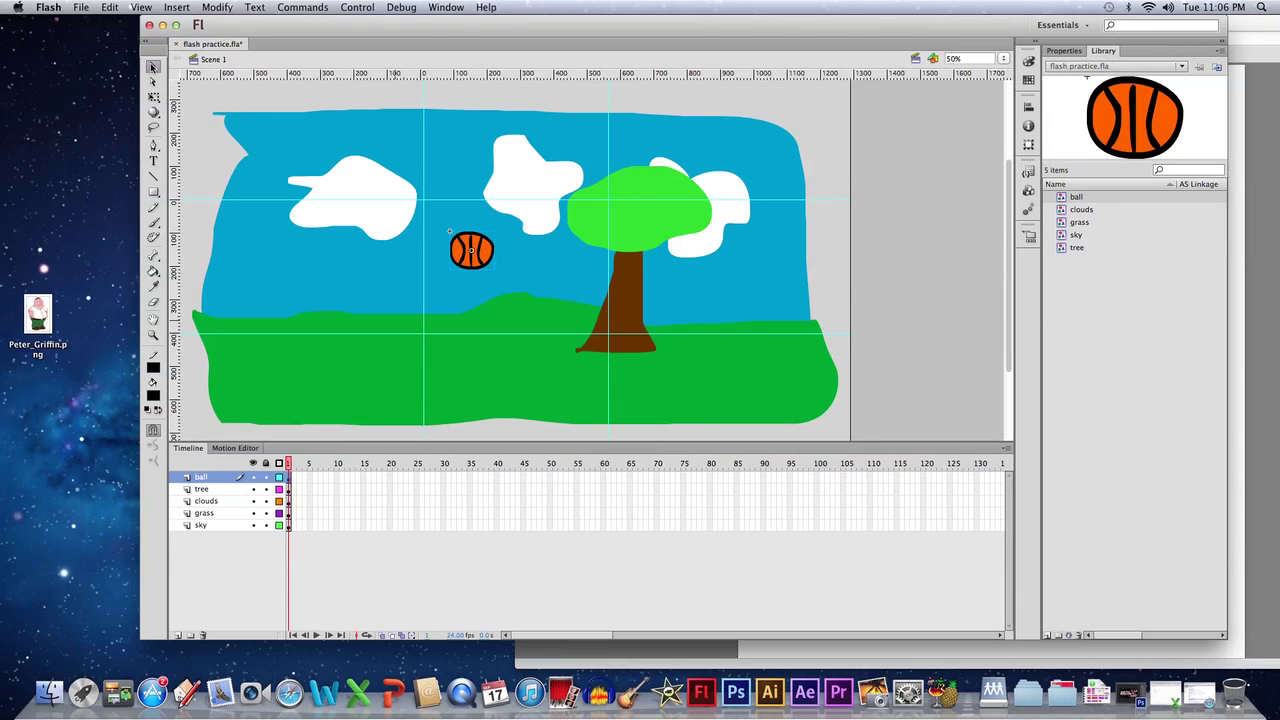
pyautogui.moveTo(462, 249)
pyautogui.mouseDown()
pyautogui.moveTo(505, 316)
pyautogui.moveTo(481, 241)
pyautogui.moveTo(407, 294)
pyautogui.moveTo(540, 314)
pyautogui.moveTo(452, 242)
pyautogui.mouseUp()
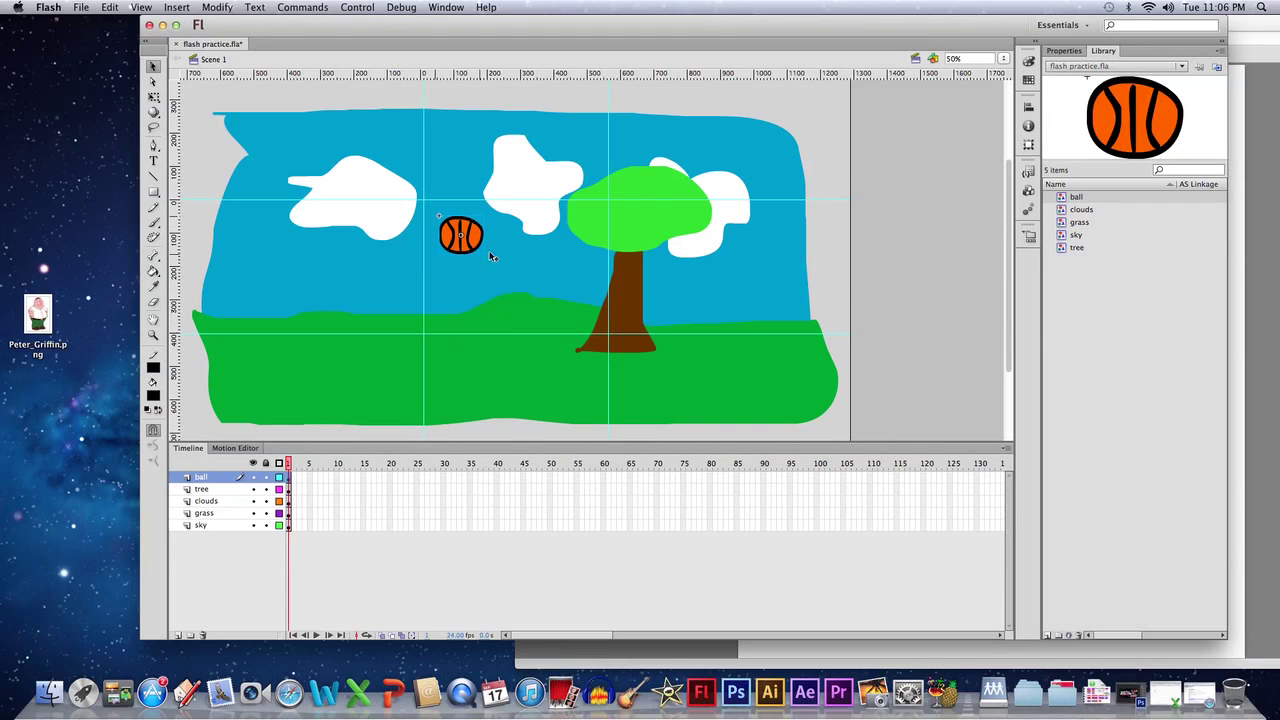
# Try a black brush stroke over the grass on the grass layer in the main scene and undo it.
pyautogui.click(210, 490)
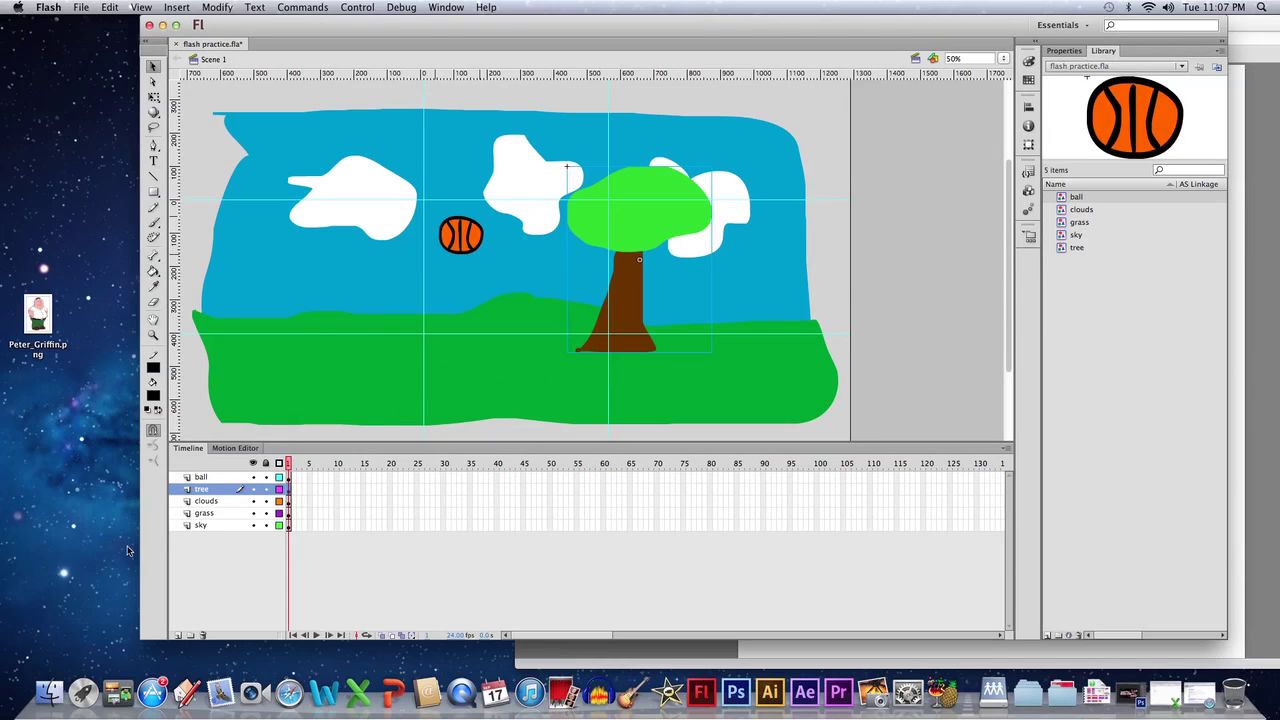
pyautogui.click(208, 514)
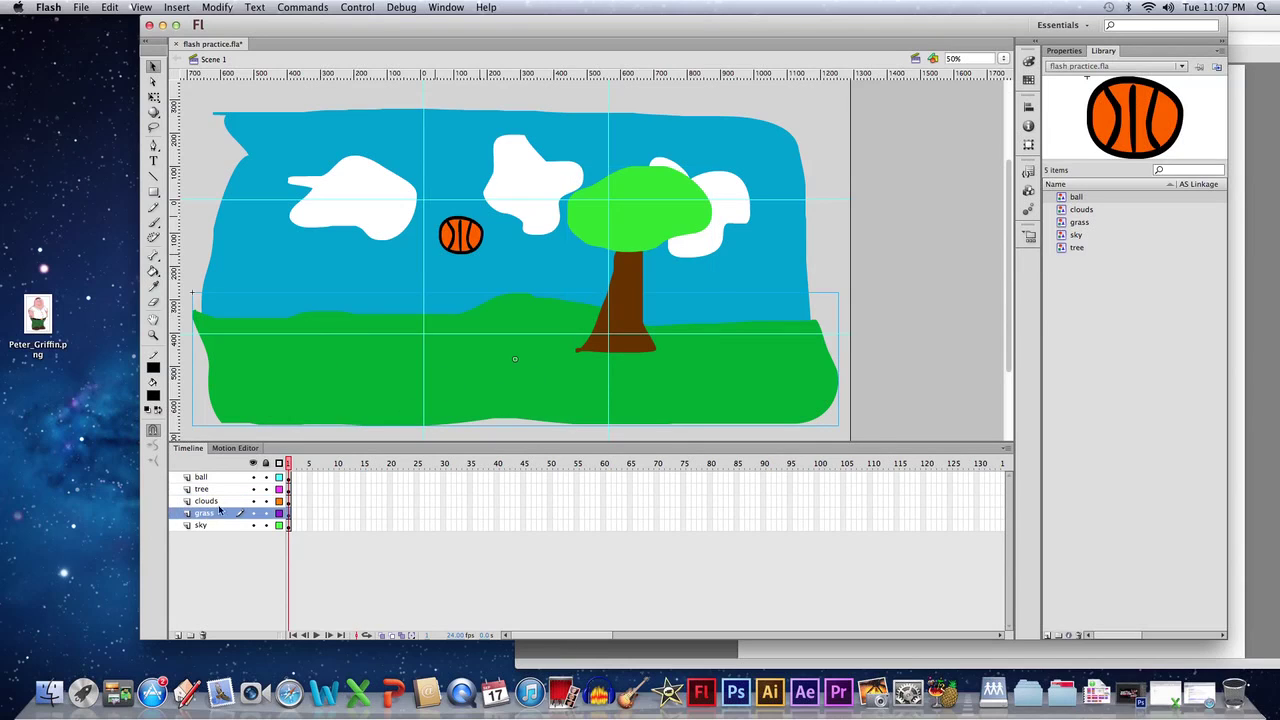
pyautogui.click(153, 223)
pyautogui.moveTo(342, 389)
pyautogui.mouseDown()
pyautogui.moveTo(351, 342)
pyautogui.moveTo(376, 376)
pyautogui.moveTo(425, 356)
pyautogui.moveTo(399, 399)
pyautogui.moveTo(405, 358)
pyautogui.moveTo(361, 377)
pyautogui.moveTo(331, 364)
pyautogui.moveTo(440, 370)
pyautogui.mouseUp()
pyautogui.press('super+z')
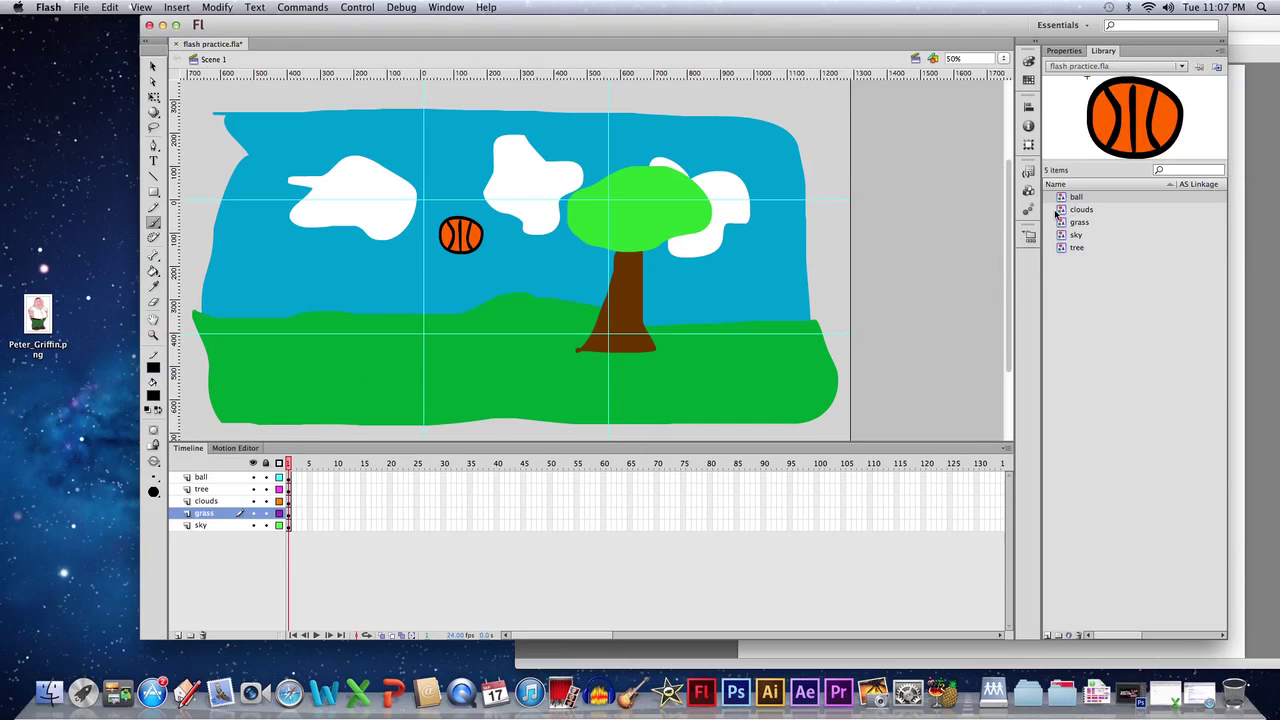
# Open the grass symbol from the library for editing.
pyautogui.click(1064, 248)
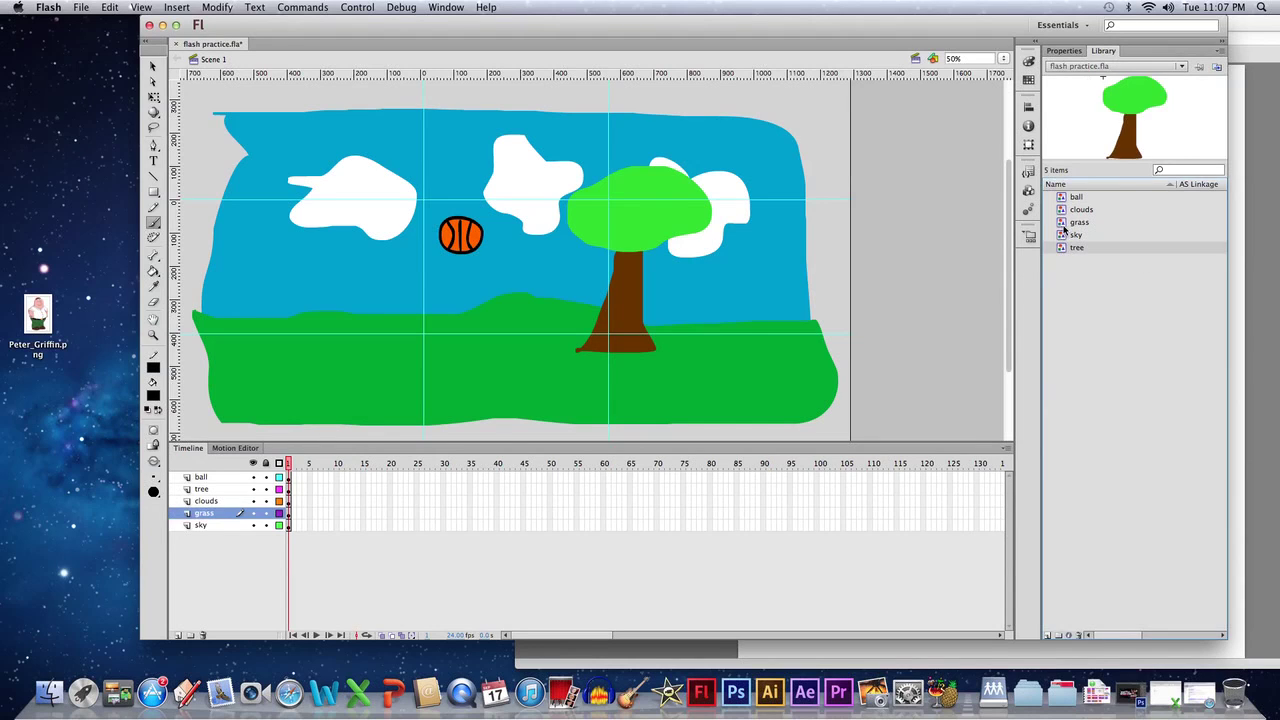
pyautogui.click(1064, 222)
pyautogui.doubleClick(1064, 222)
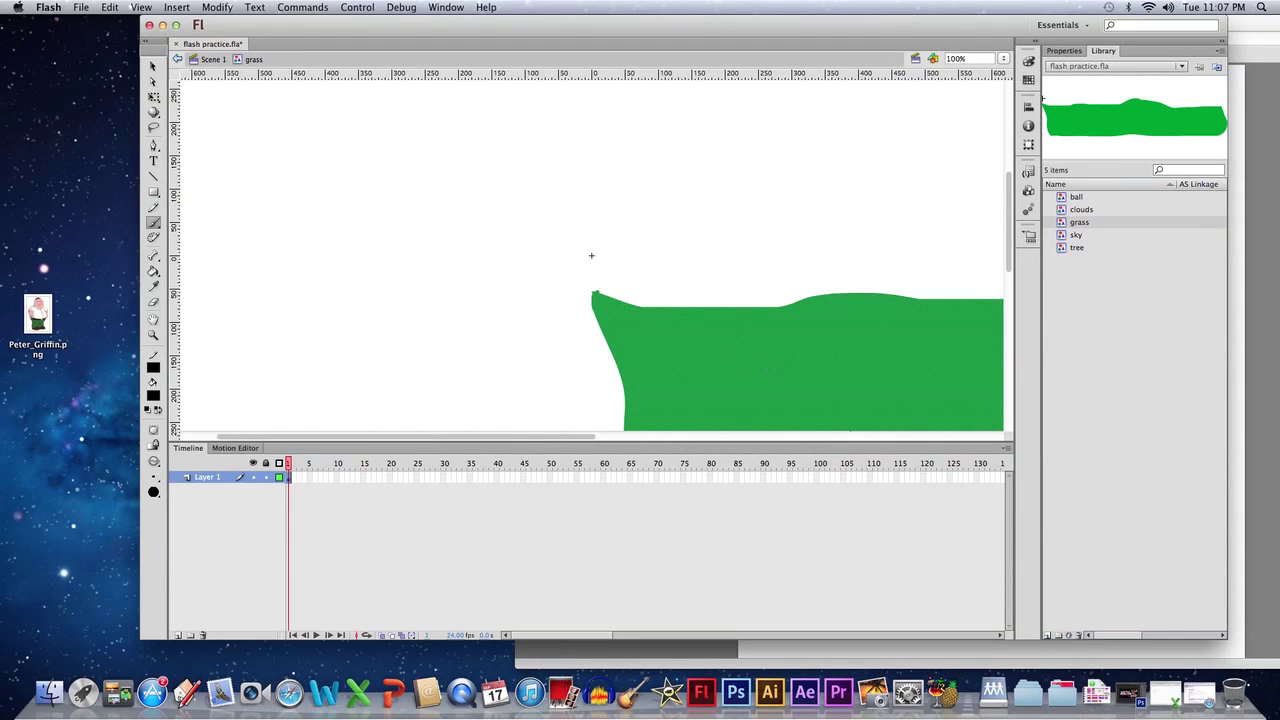
pyautogui.click(153, 66)
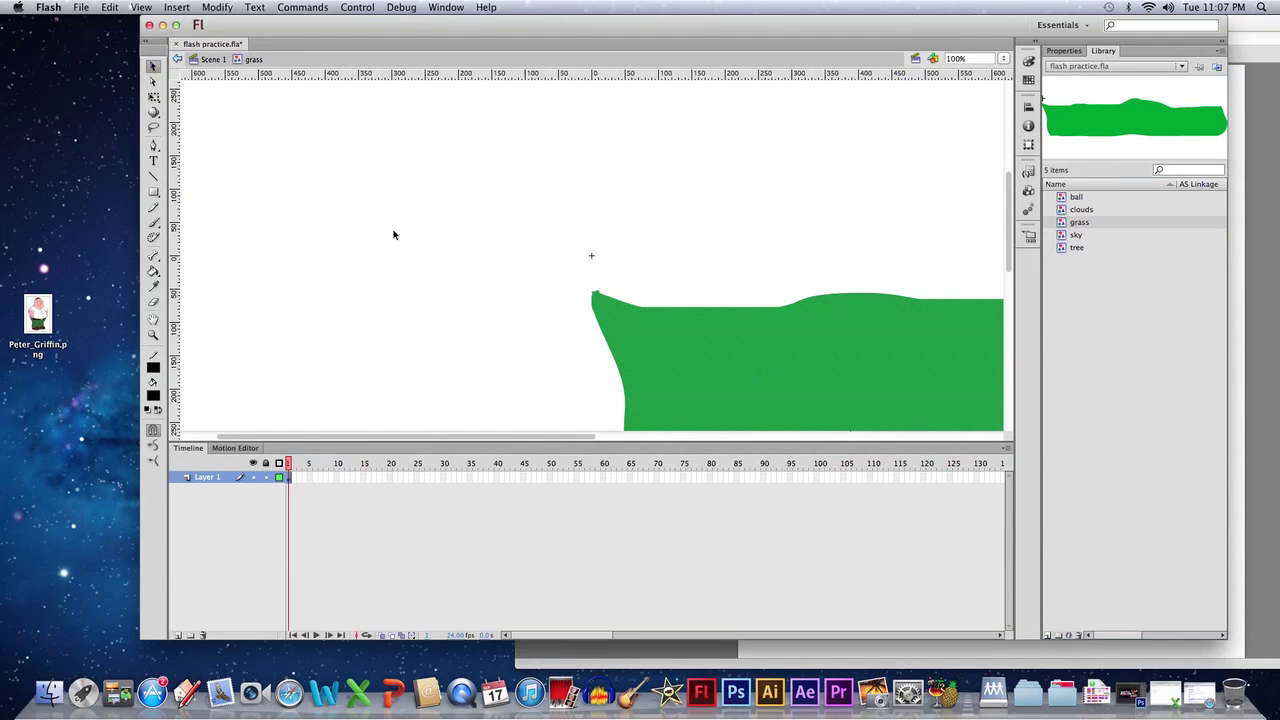
pyautogui.moveTo(556, 437); pyautogui.dragTo(646, 435)
pyautogui.click(1004, 58)
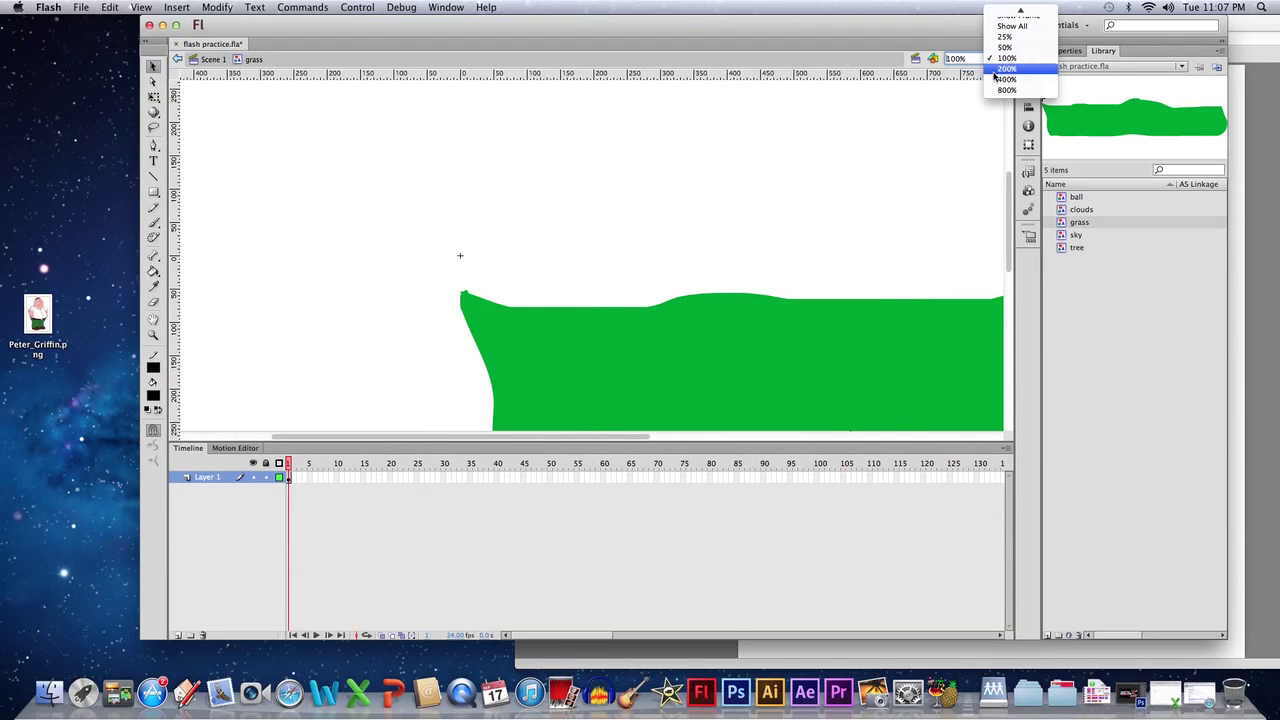
pyautogui.click(1005, 47)
pyautogui.moveTo(566, 437); pyautogui.dragTo(604, 437)
# Brush short bright green grass blades scattered across the whole grass shape inside the grass symbol.
pyautogui.click(155, 396)
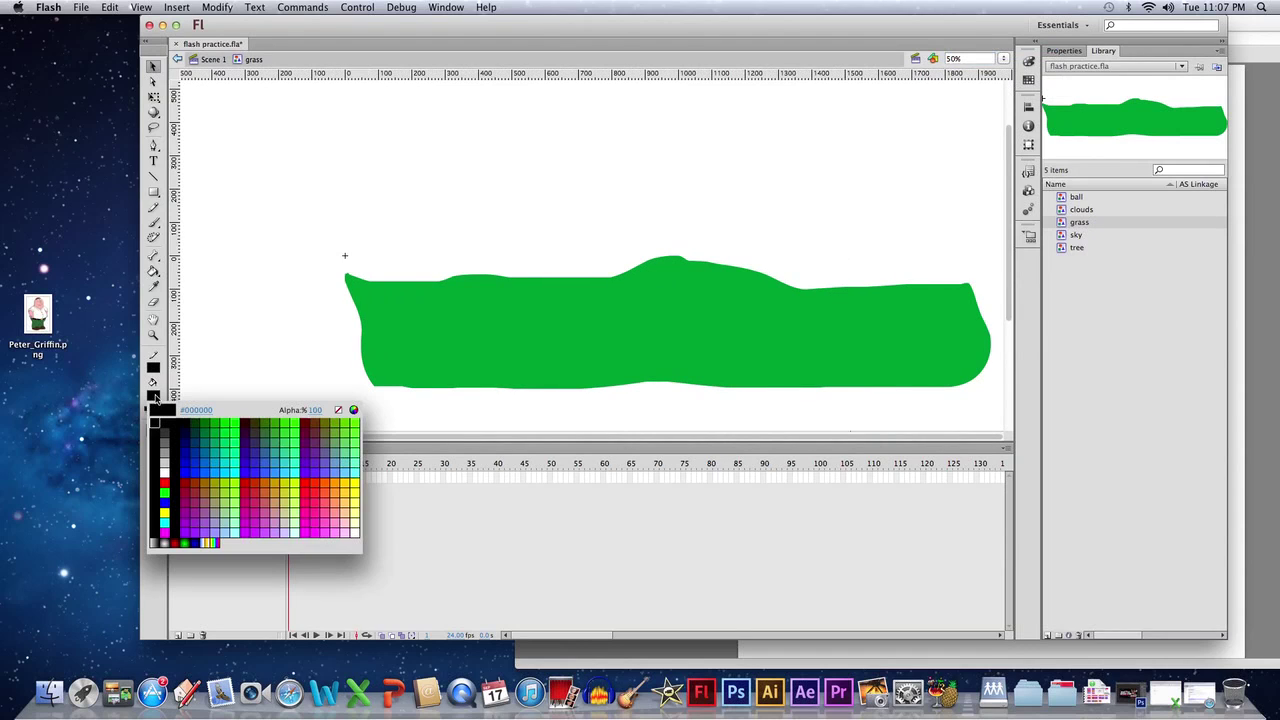
pyautogui.click(238, 423)
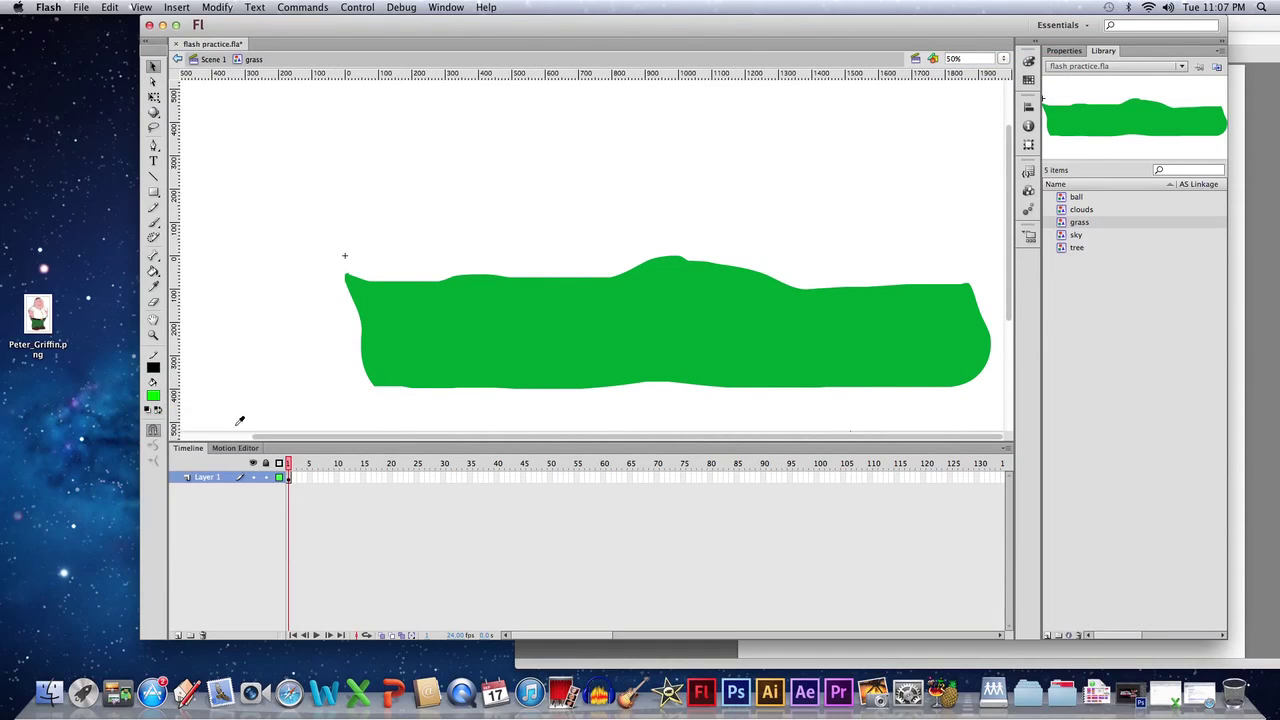
pyautogui.click(154, 223)
pyautogui.moveTo(391, 327)
pyautogui.mouseDown()
pyautogui.moveTo(397, 303)
pyautogui.moveTo(434, 292)
pyautogui.mouseUp()
pyautogui.click(476, 311)
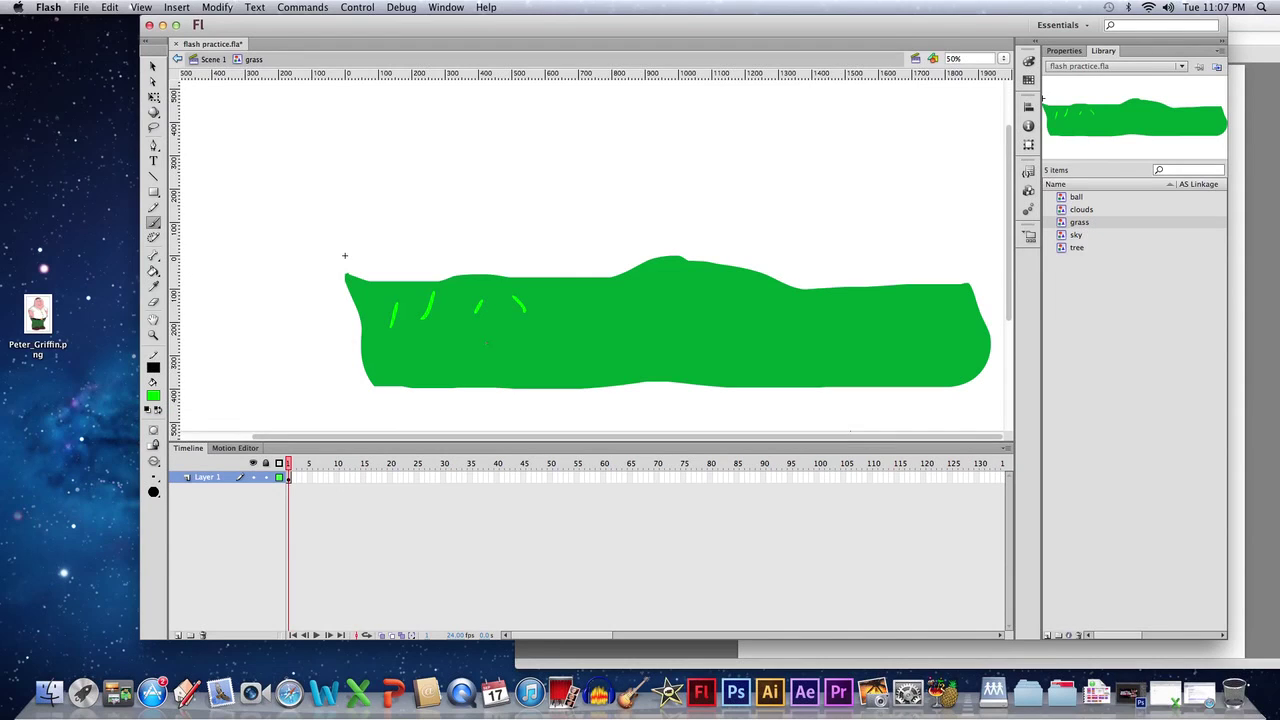
pyautogui.moveTo(651, 354)
pyautogui.mouseDown()
pyautogui.moveTo(638, 320)
pyautogui.moveTo(594, 327)
pyautogui.mouseUp()
pyautogui.moveTo(891, 337); pyautogui.dragTo(906, 315)
pyautogui.moveTo(847, 359)
pyautogui.mouseDown()
pyautogui.moveTo(848, 341)
pyautogui.moveTo(801, 308)
pyautogui.moveTo(762, 323)
pyautogui.mouseUp()
pyautogui.moveTo(714, 355); pyautogui.dragTo(706, 337)
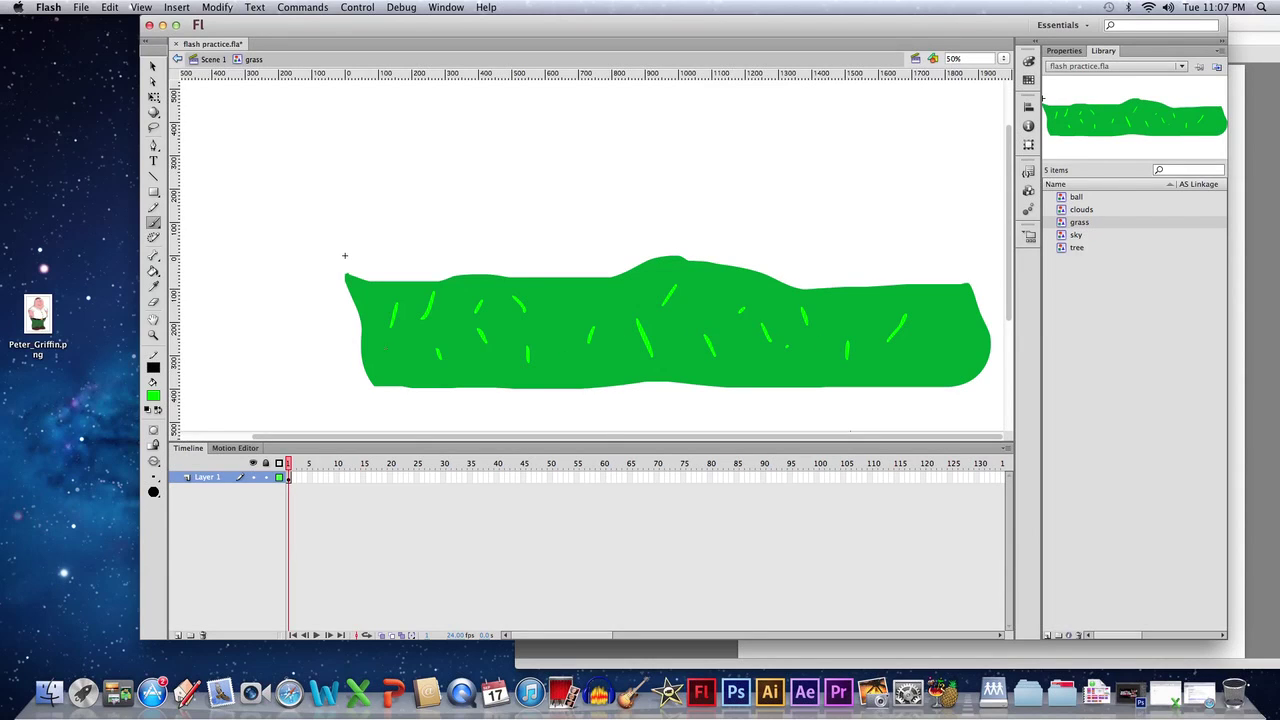
# Brush short dark green blades between the bright ones across the grass shape and return to Scene 1.
pyautogui.click(153, 396)
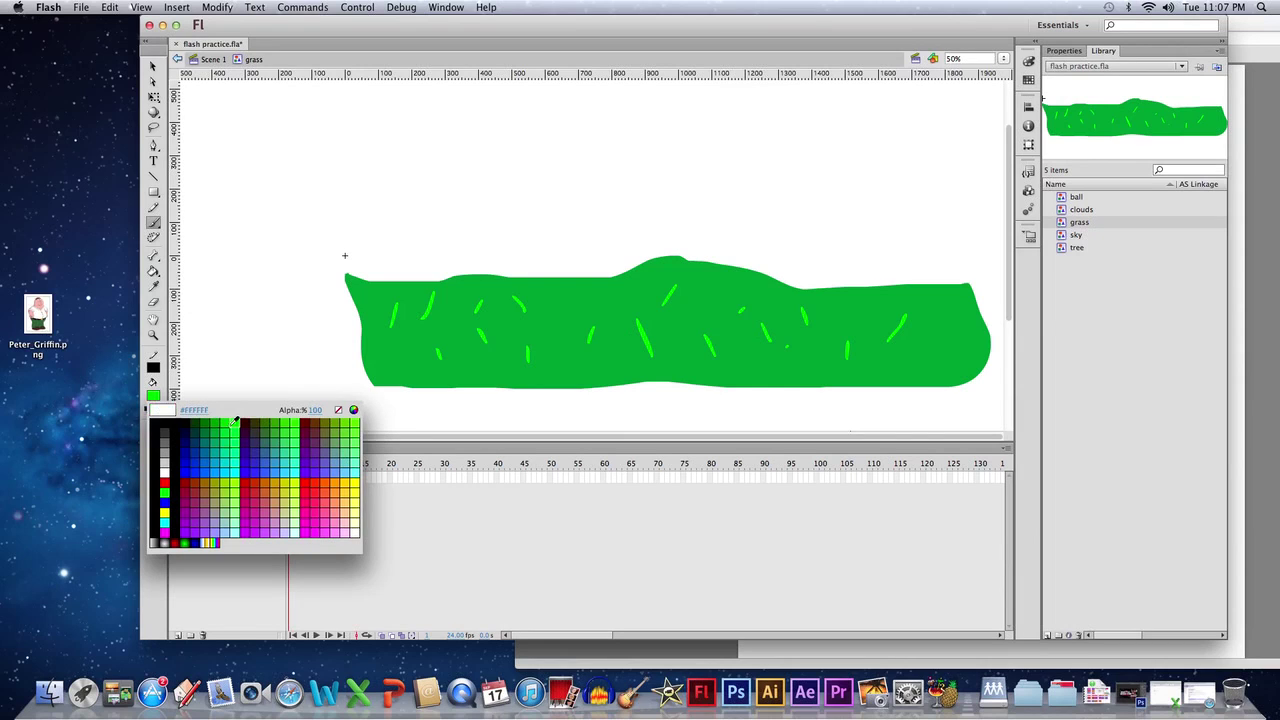
pyautogui.click(213, 418)
pyautogui.moveTo(461, 337)
pyautogui.mouseDown()
pyautogui.moveTo(455, 319)
pyautogui.moveTo(421, 321)
pyautogui.mouseUp()
pyautogui.moveTo(417, 305); pyautogui.dragTo(414, 295)
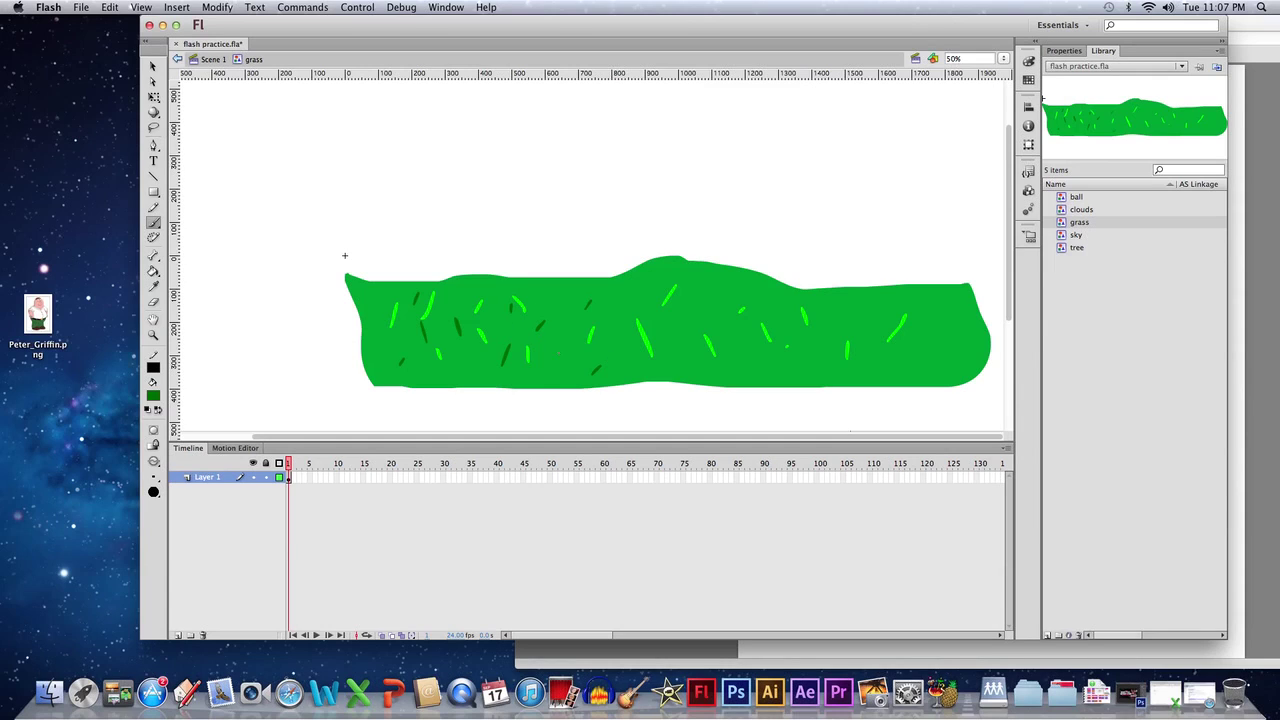
pyautogui.moveTo(678, 316)
pyautogui.mouseDown()
pyautogui.moveTo(652, 286)
pyautogui.moveTo(710, 291)
pyautogui.mouseUp()
pyautogui.moveTo(751, 350); pyautogui.dragTo(788, 297)
pyautogui.moveTo(806, 360); pyautogui.dragTo(825, 340)
pyautogui.moveTo(872, 328); pyautogui.dragTo(877, 321)
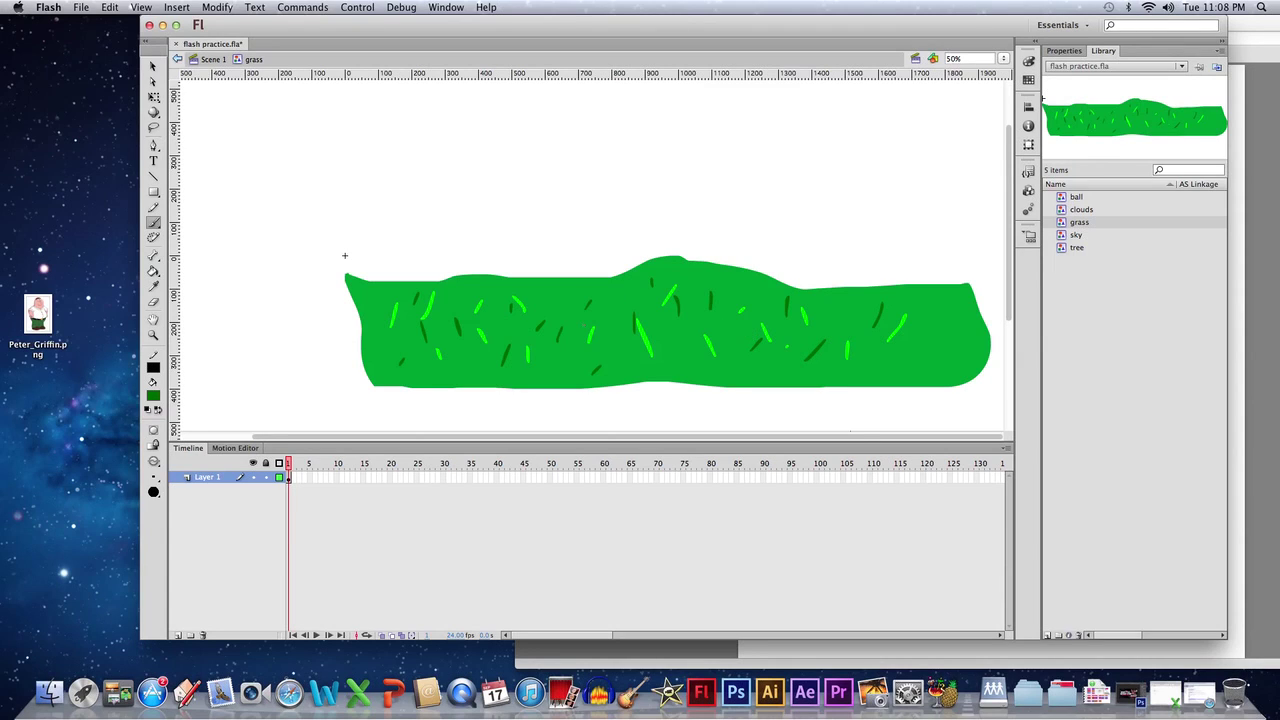
pyautogui.click(177, 59)
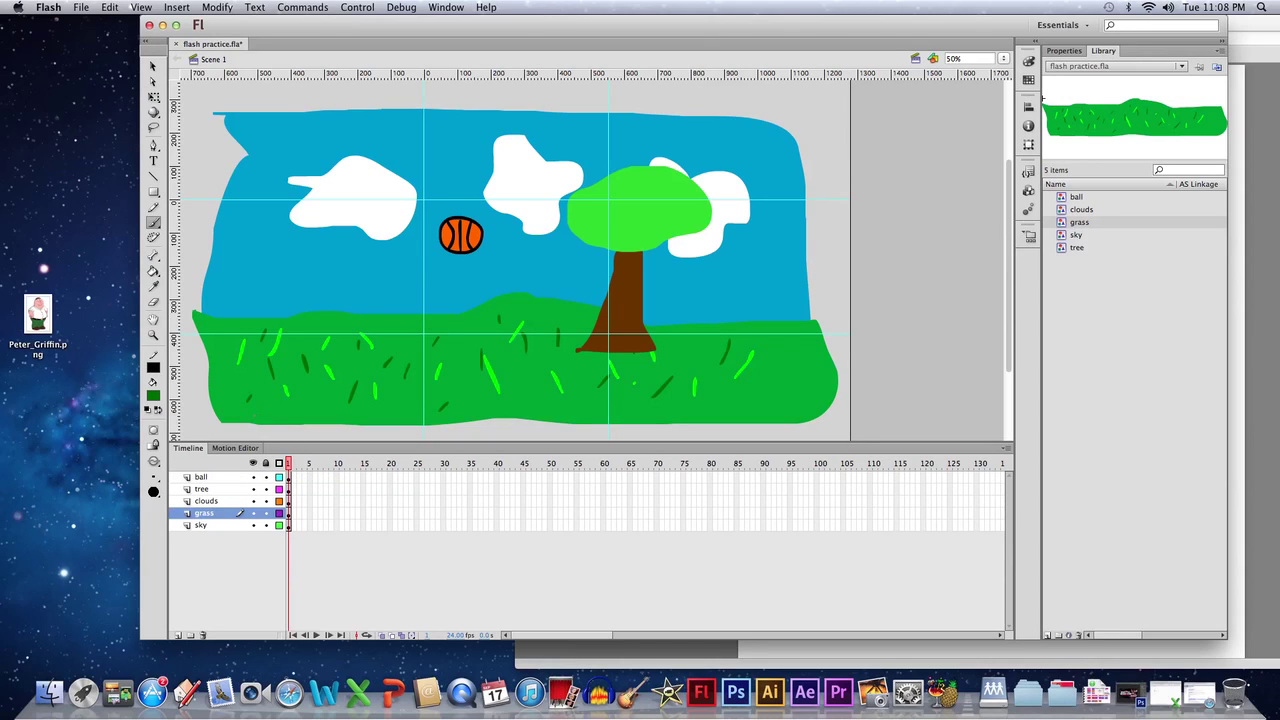
# Hide all layers and make only the sky layer visible again.
pyautogui.click(253, 464)
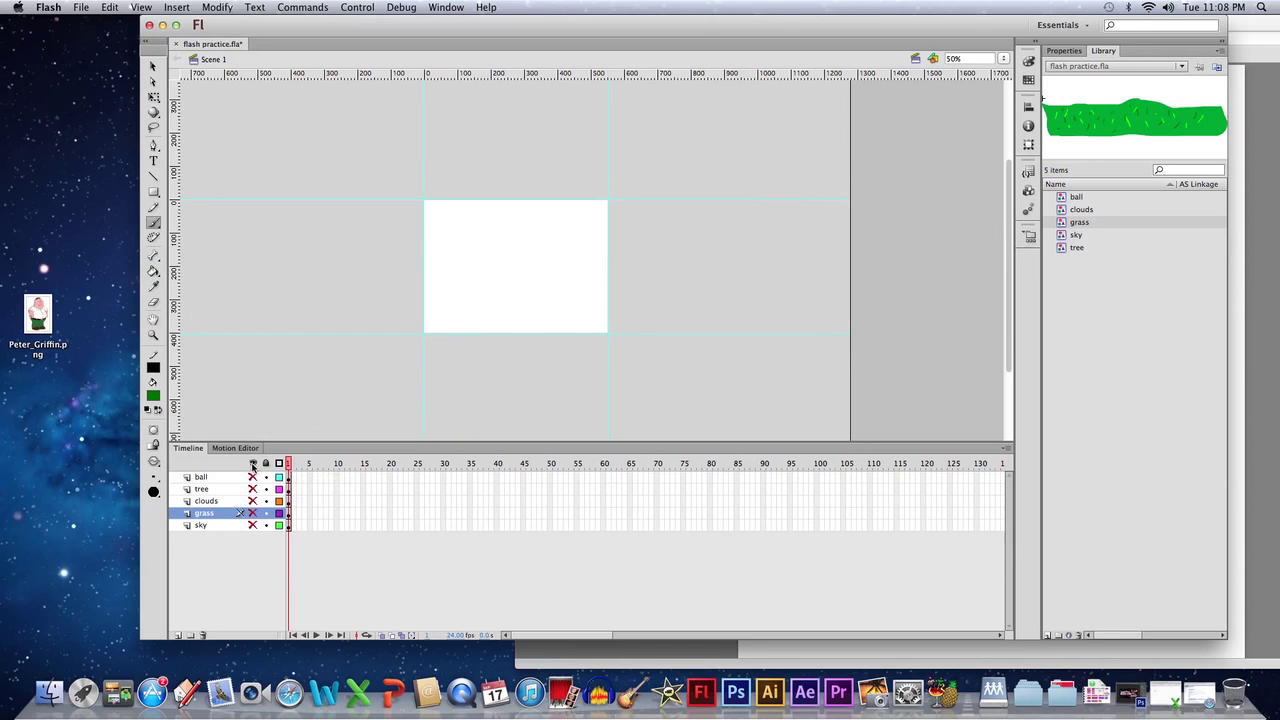
pyautogui.click(252, 525)
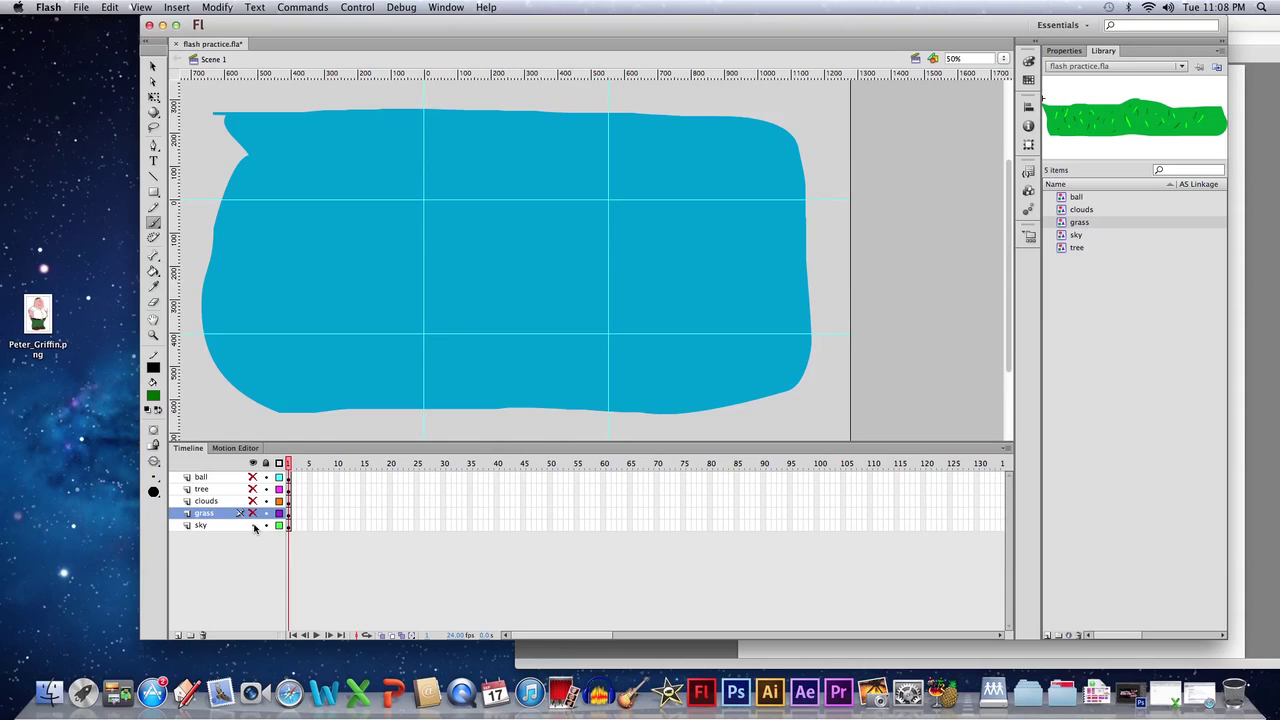
# Hide the sky, show and hide the grass, clouds, tree and ball layers one at a time, and make all layers visible.
pyautogui.click(253, 525)
pyautogui.click(253, 513)
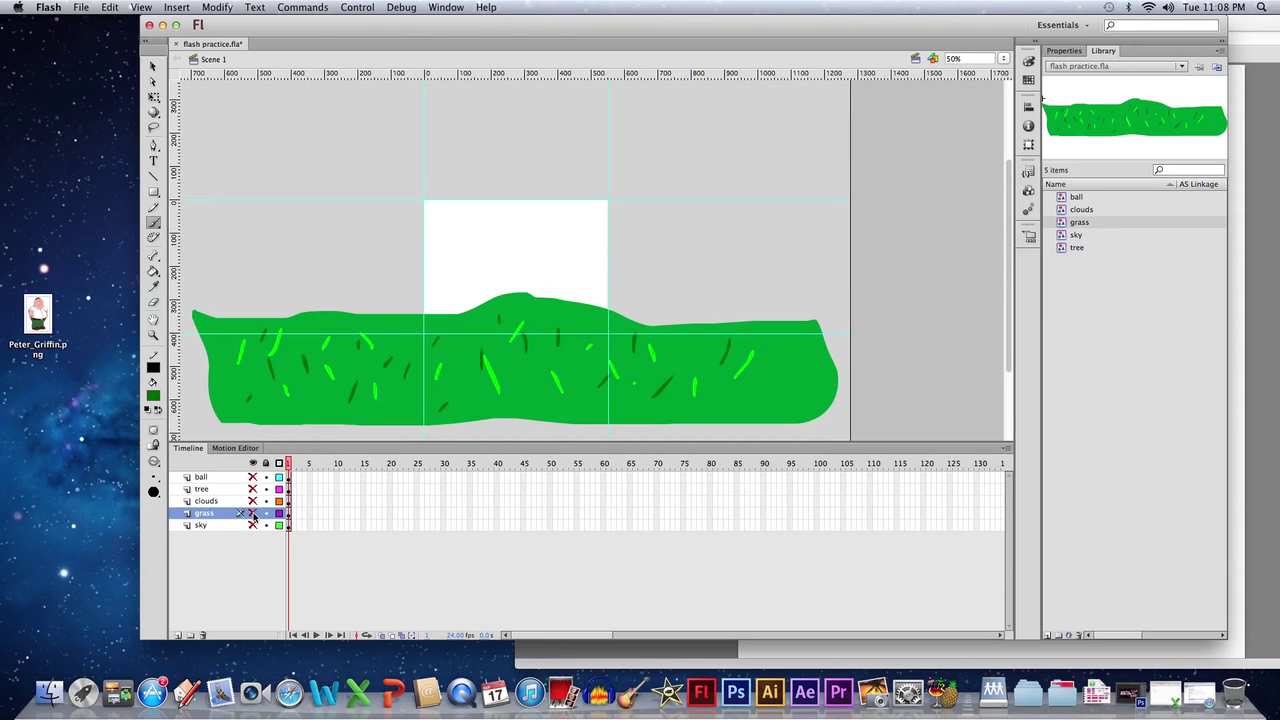
pyautogui.click(253, 513)
pyautogui.click(253, 501)
pyautogui.click(253, 501)
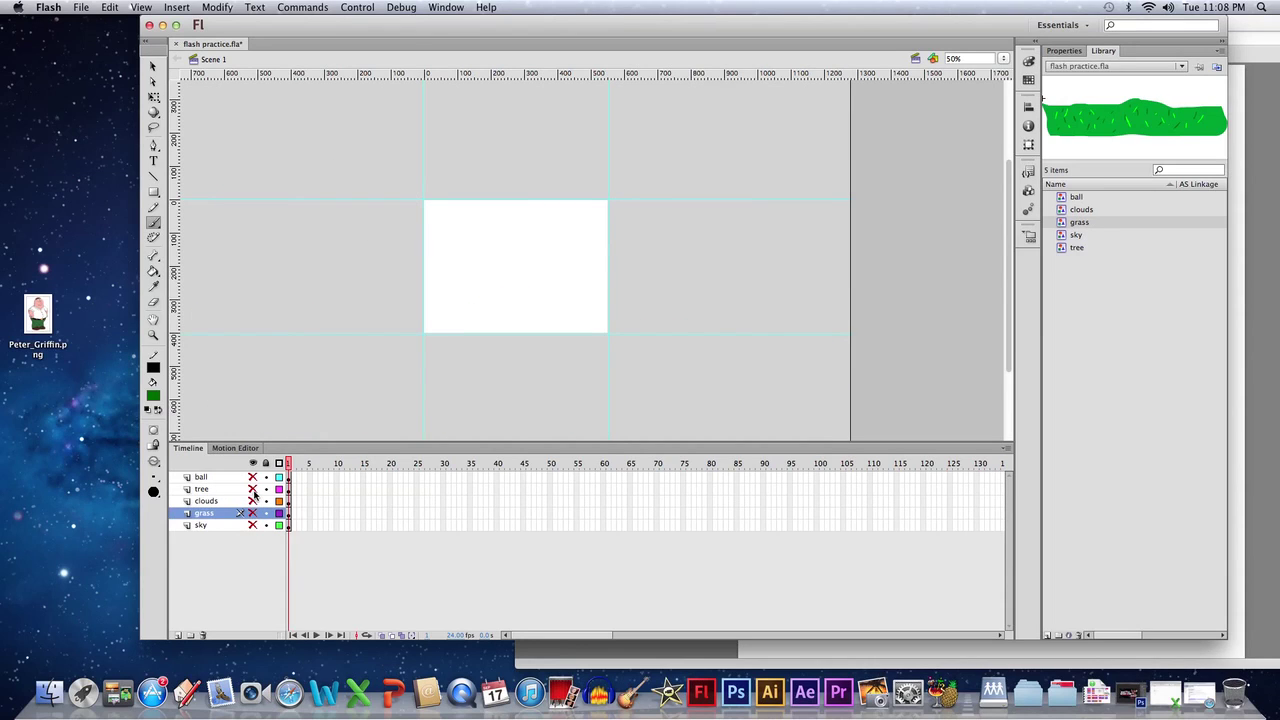
pyautogui.click(253, 489)
pyautogui.click(253, 489)
pyautogui.click(253, 477)
pyautogui.click(253, 477)
pyautogui.click(253, 463)
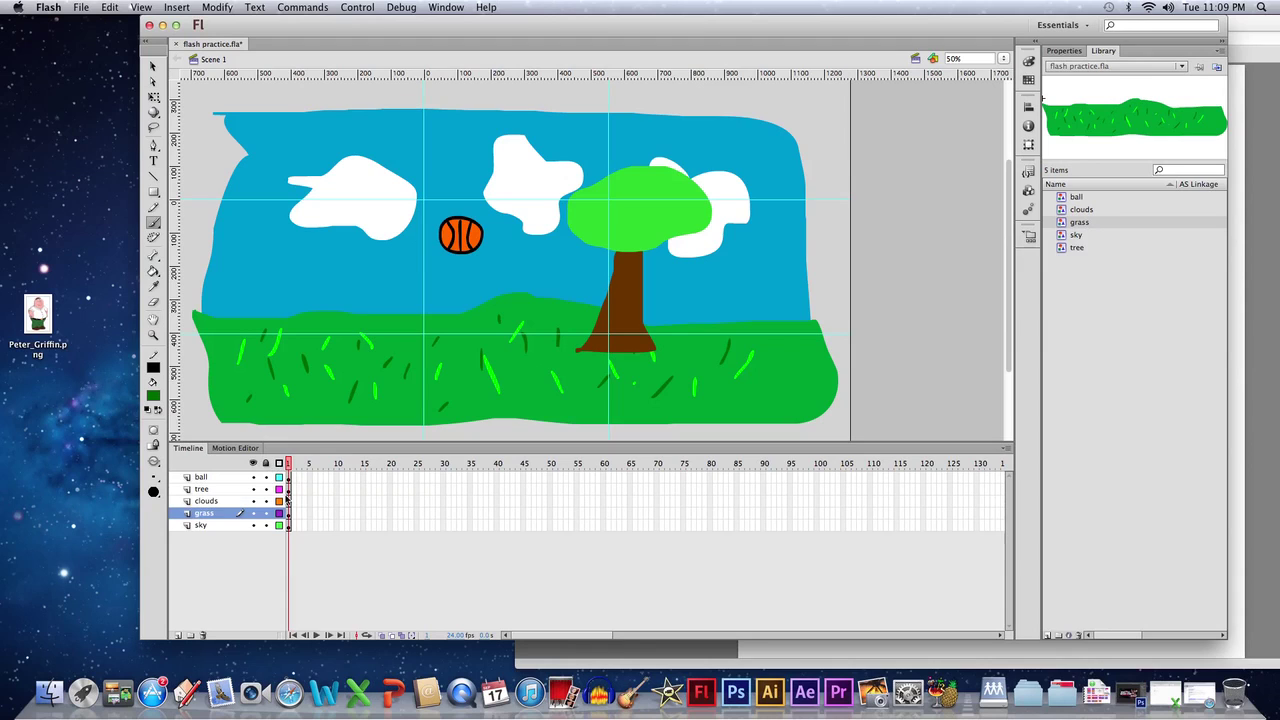
# Toggle outline display for all layers, switch grass, clouds, tree and ball to outlines individually, and restore the filled display.
pyautogui.click(280, 464)
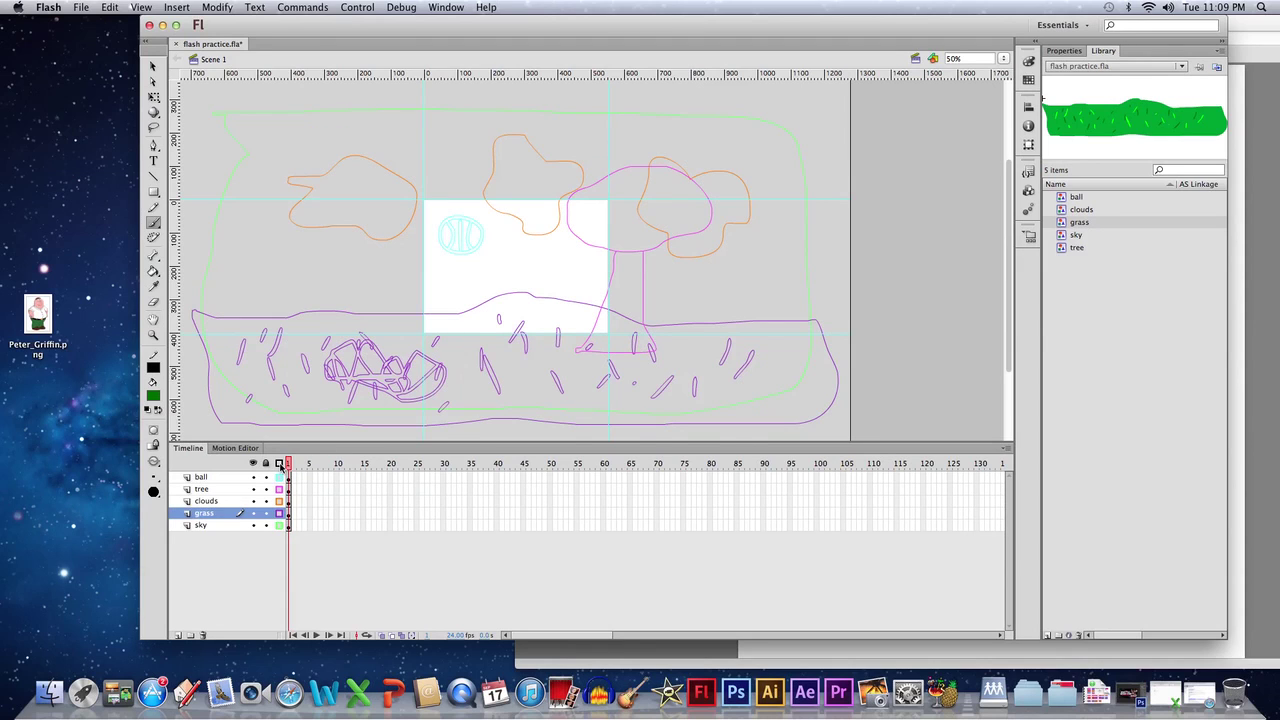
pyautogui.click(280, 464)
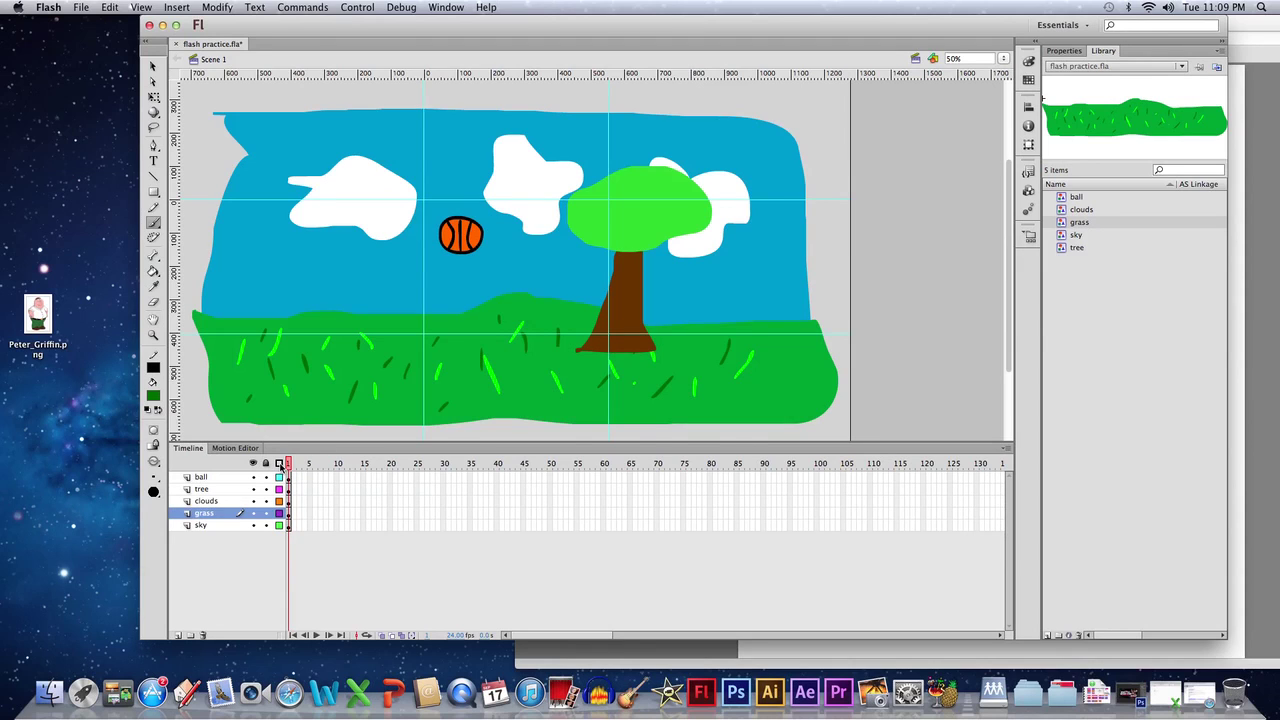
pyautogui.click(279, 513)
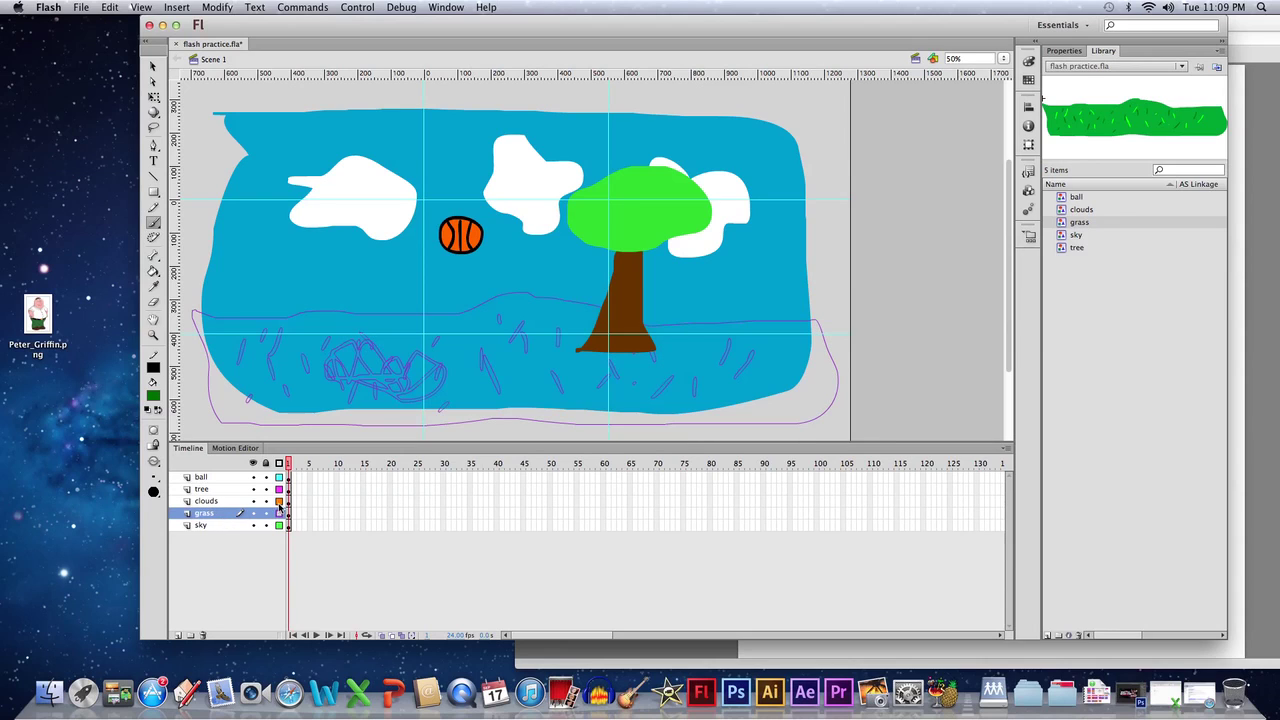
pyautogui.click(279, 501)
pyautogui.click(279, 489)
pyautogui.click(279, 477)
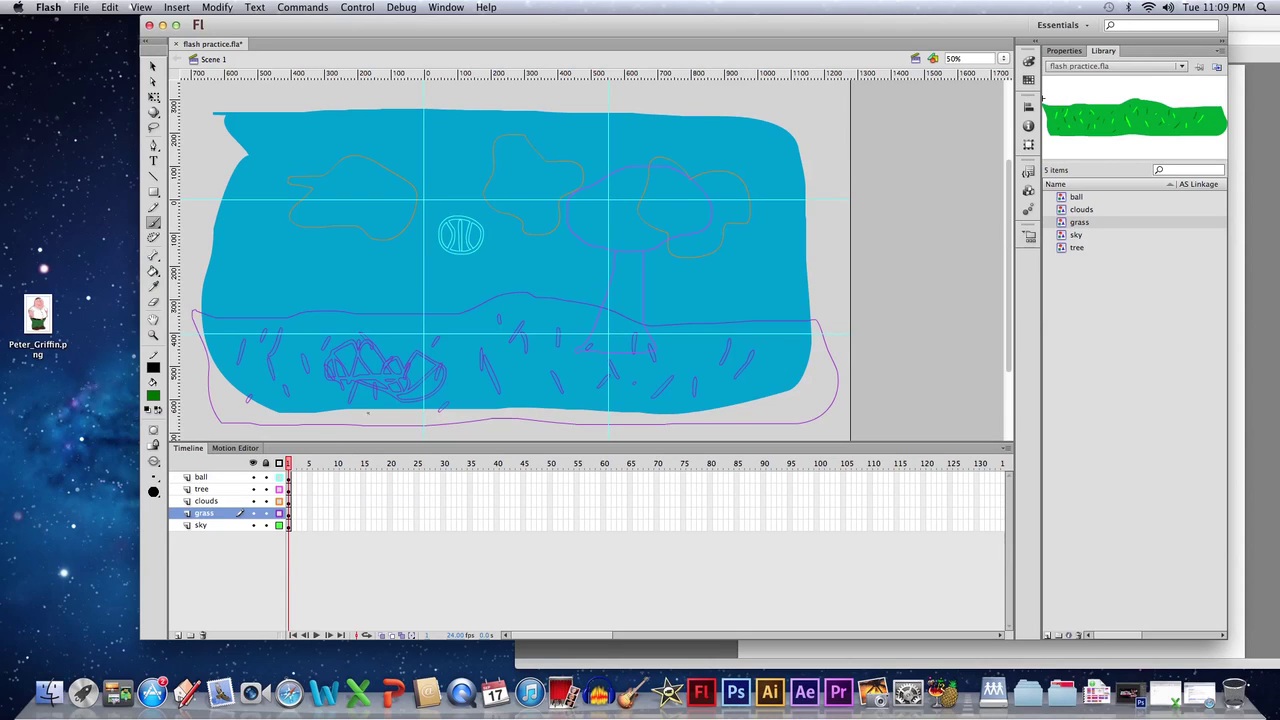
pyautogui.click(279, 463)
pyautogui.click(279, 463)
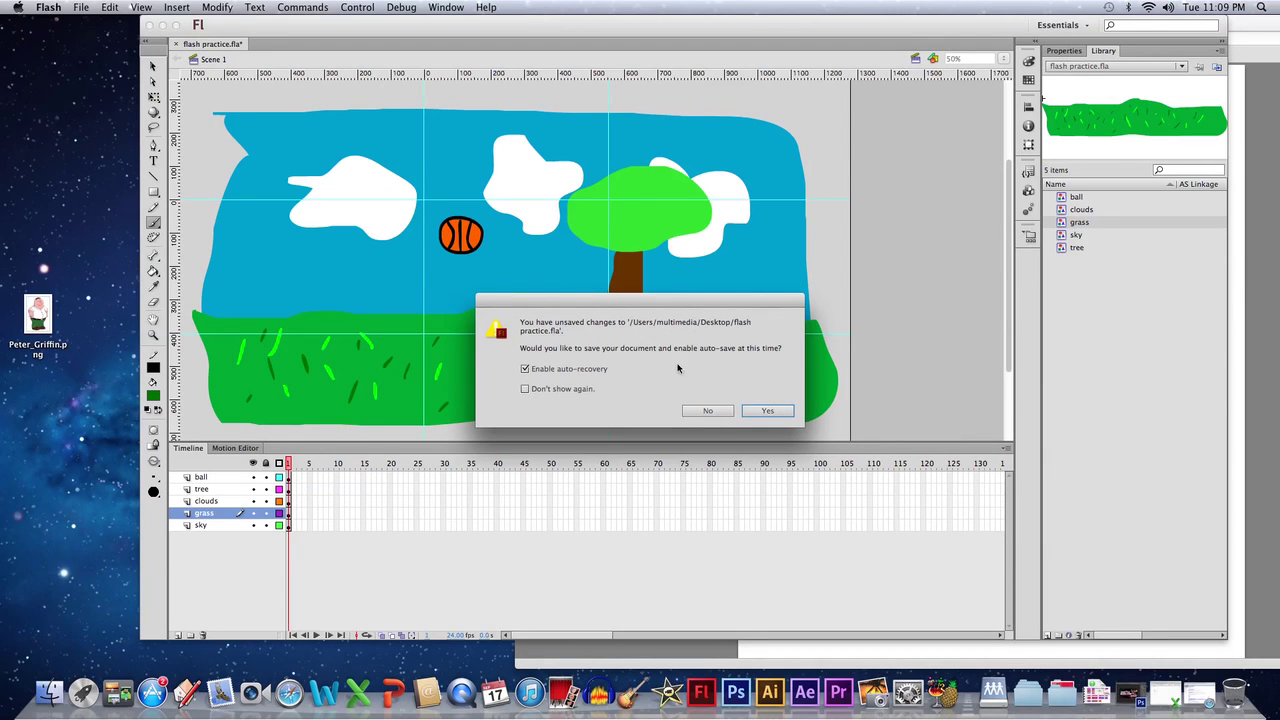
# Agree to save the document with auto-recovery enabled.
pyautogui.click(775, 411)
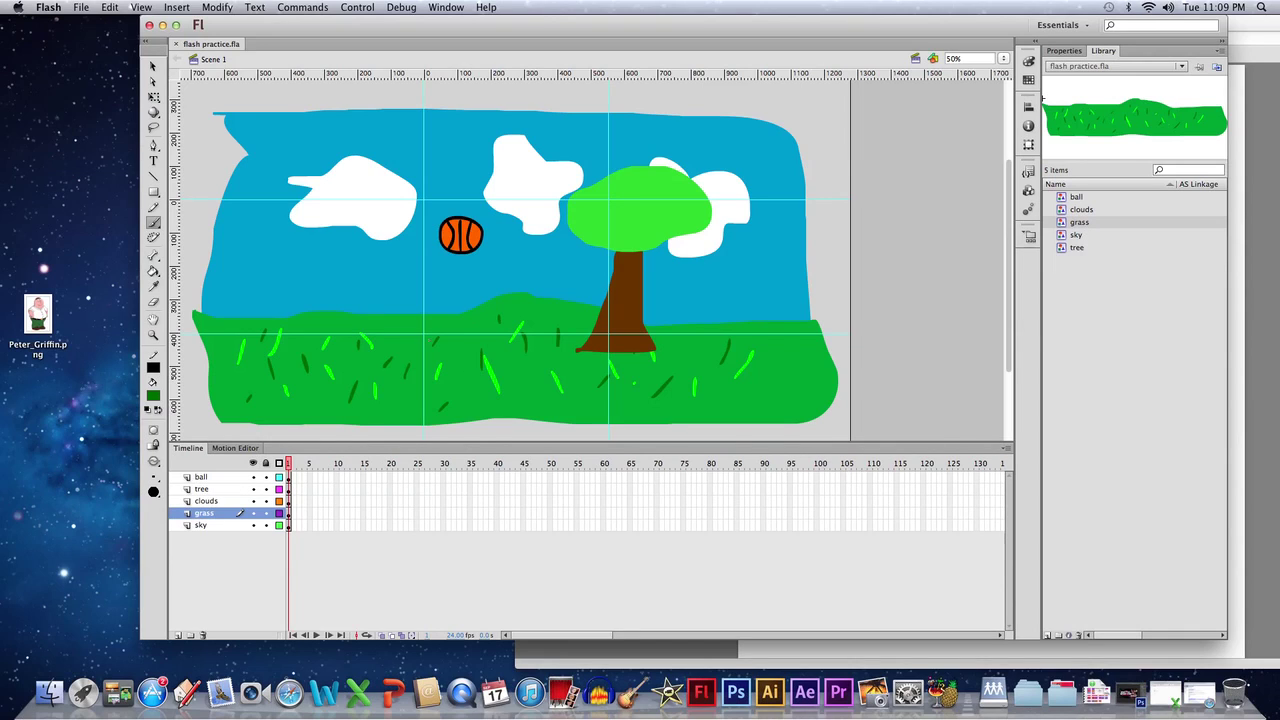
# Lock the ball, tree, clouds and grass layers, try brushing on the locked clouds layer, and decline to unlock it.
pyautogui.moveTo(266, 477); pyautogui.dragTo(266, 513)
pyautogui.click(206, 502)
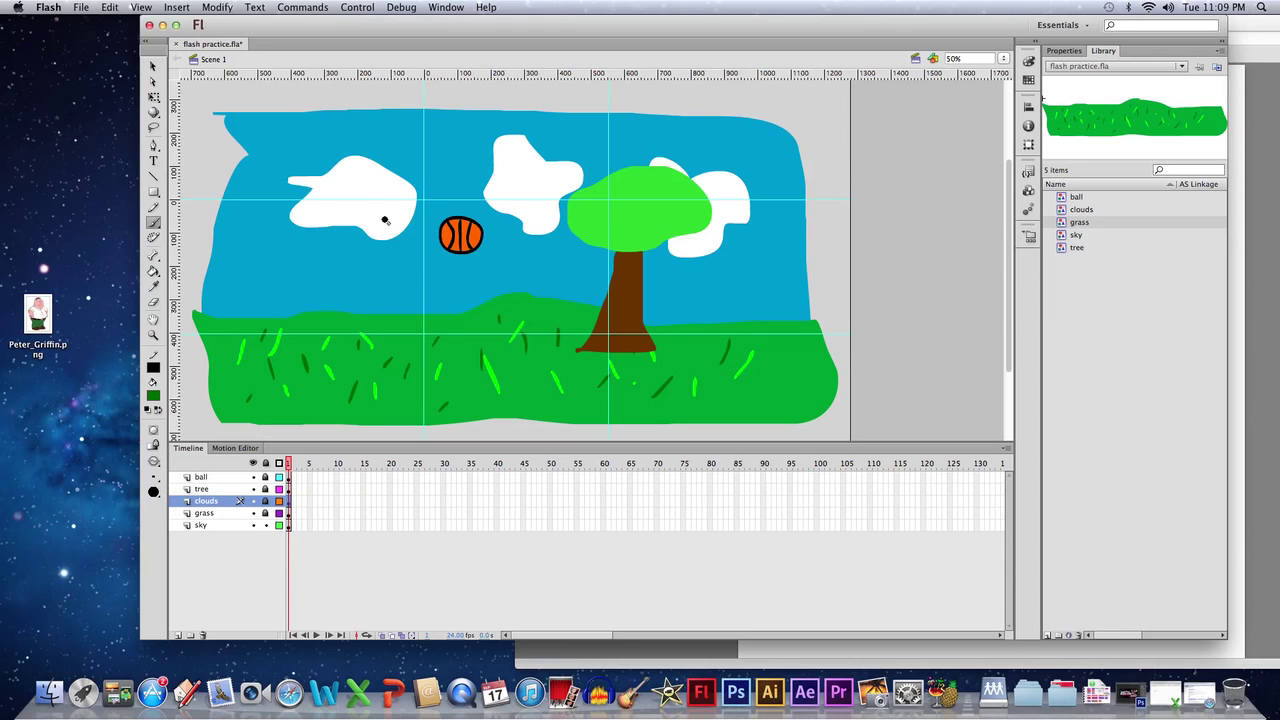
pyautogui.click(378, 221)
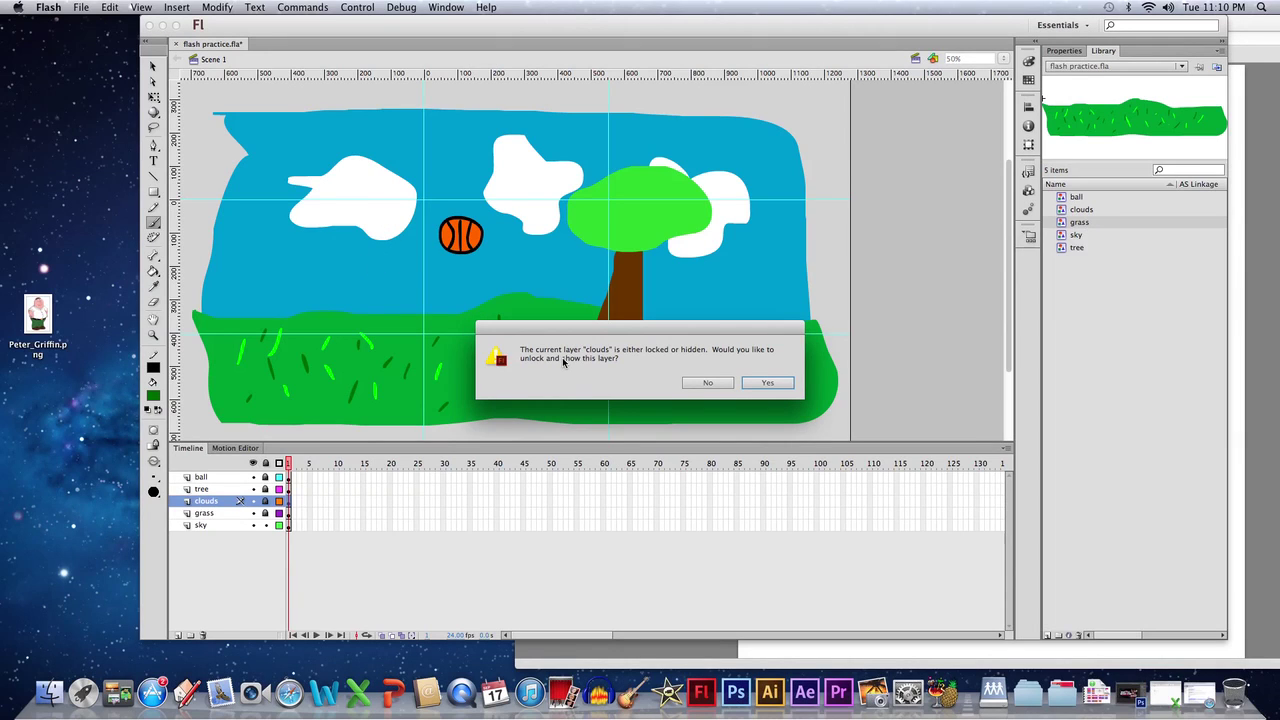
pyautogui.click(705, 384)
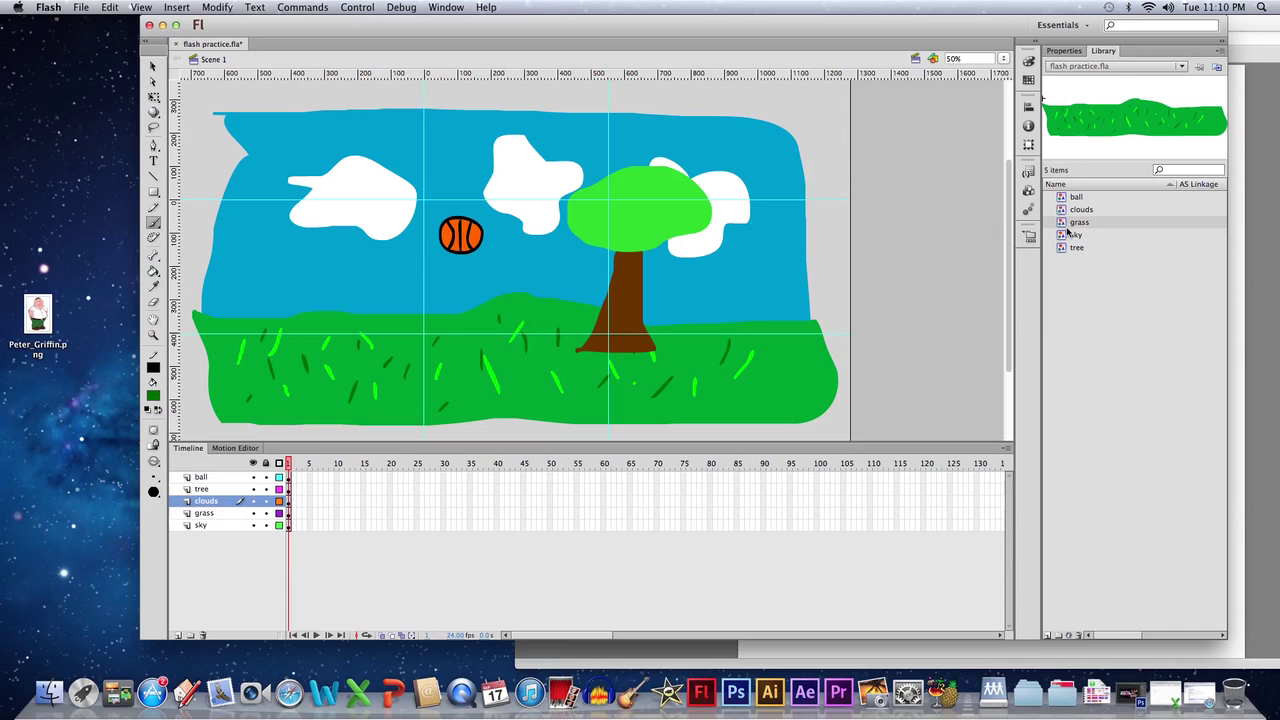
# Move the ball layer below the grass layer and on down beneath the sky layer.
pyautogui.click(203, 478)
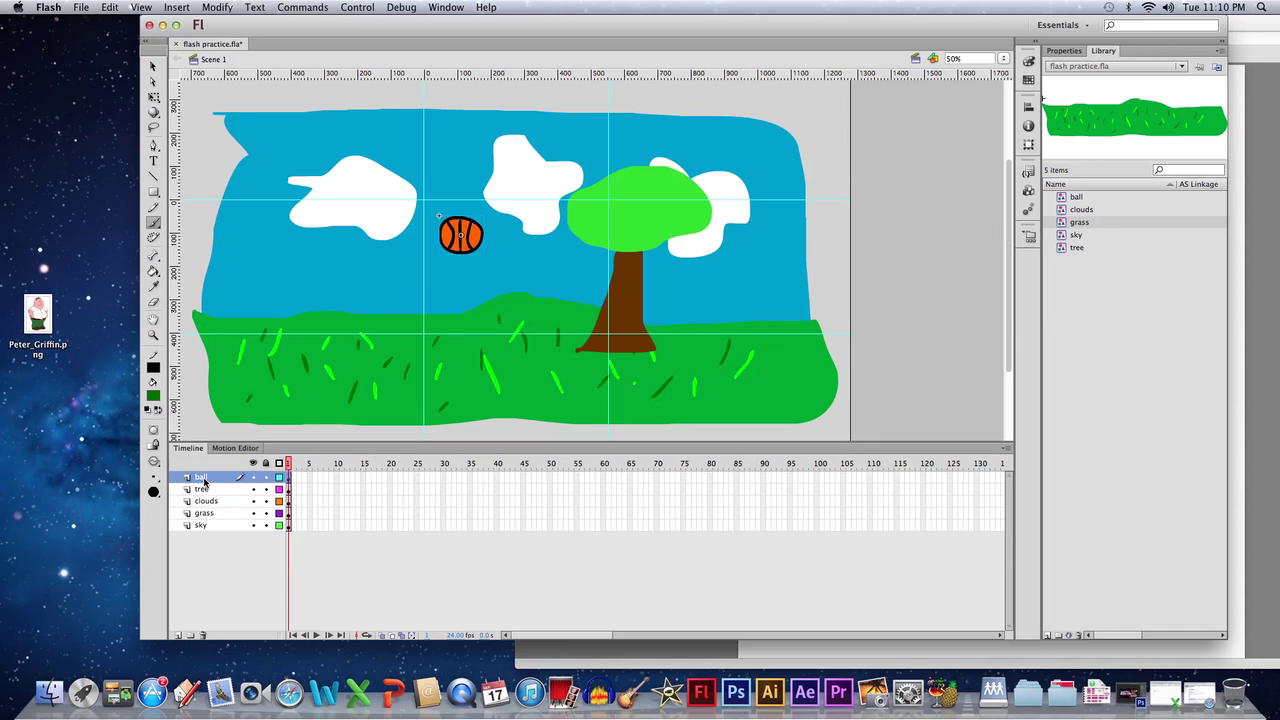
pyautogui.moveTo(204, 478); pyautogui.dragTo(207, 522)
pyautogui.click(211, 546)
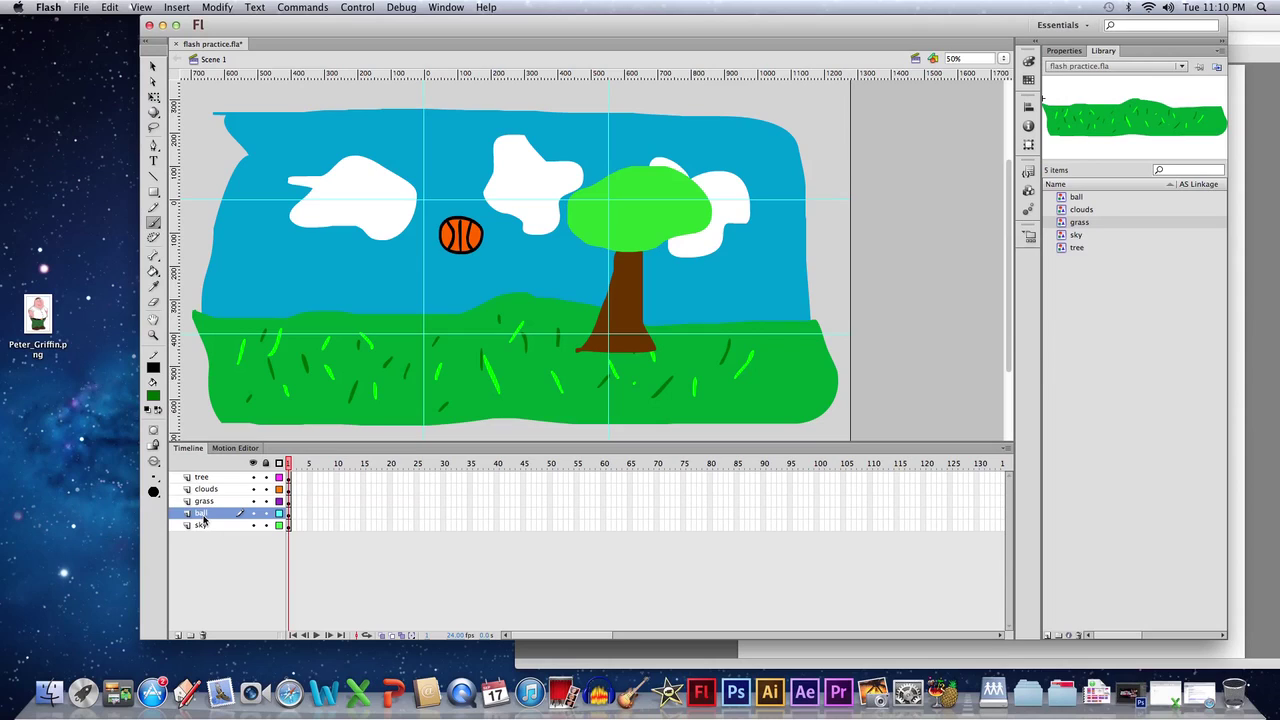
pyautogui.moveTo(204, 514); pyautogui.dragTo(205, 532)
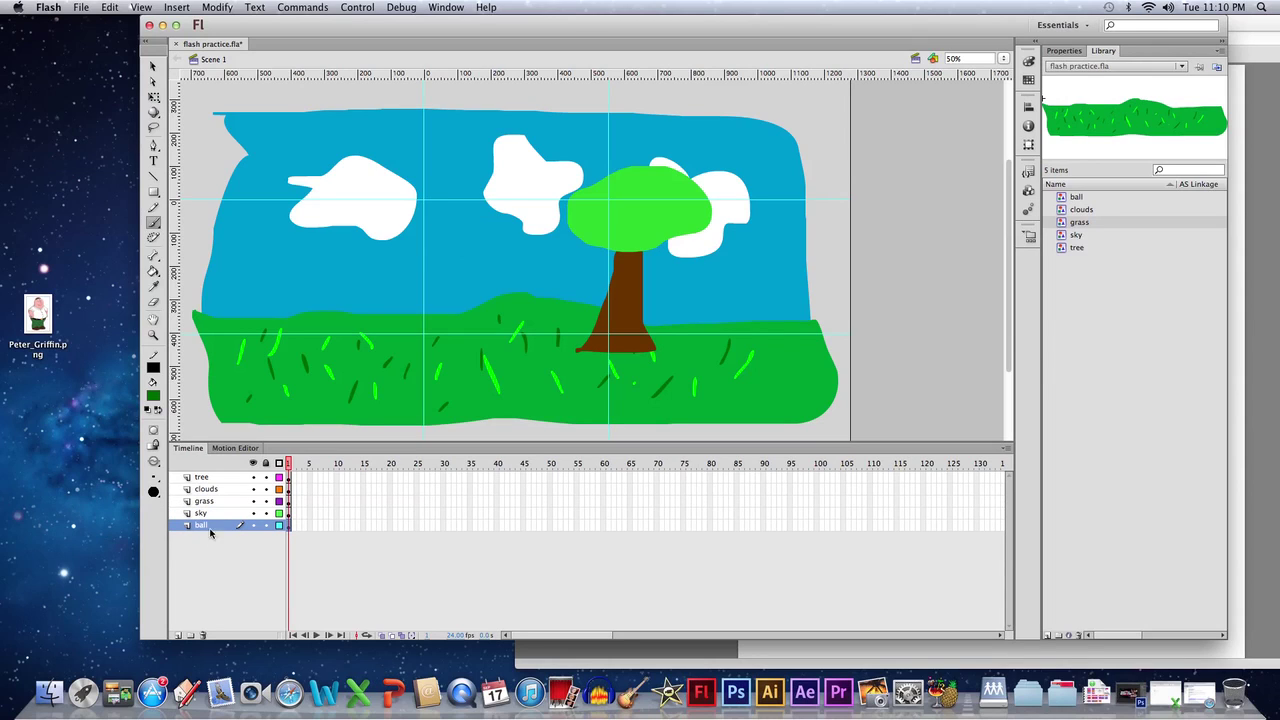
# Move the ball layer up the layer stack between the tree and clouds layers.
pyautogui.click(205, 479)
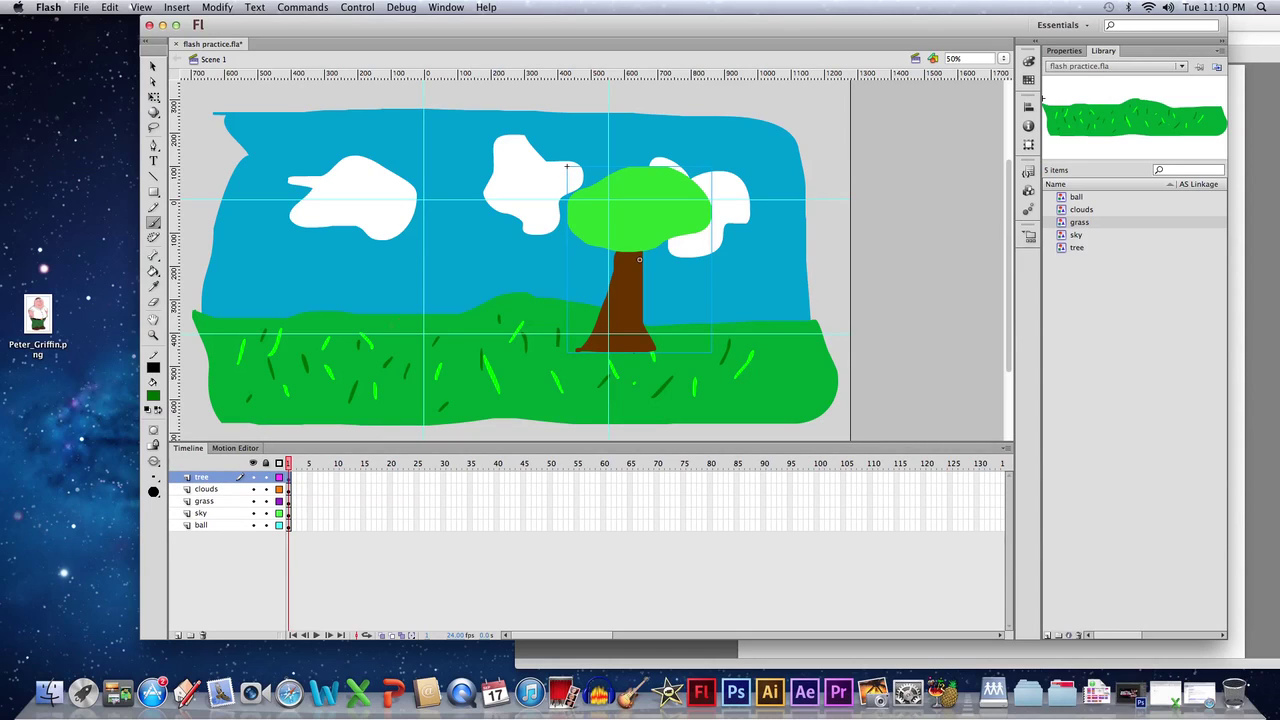
pyautogui.click(207, 489)
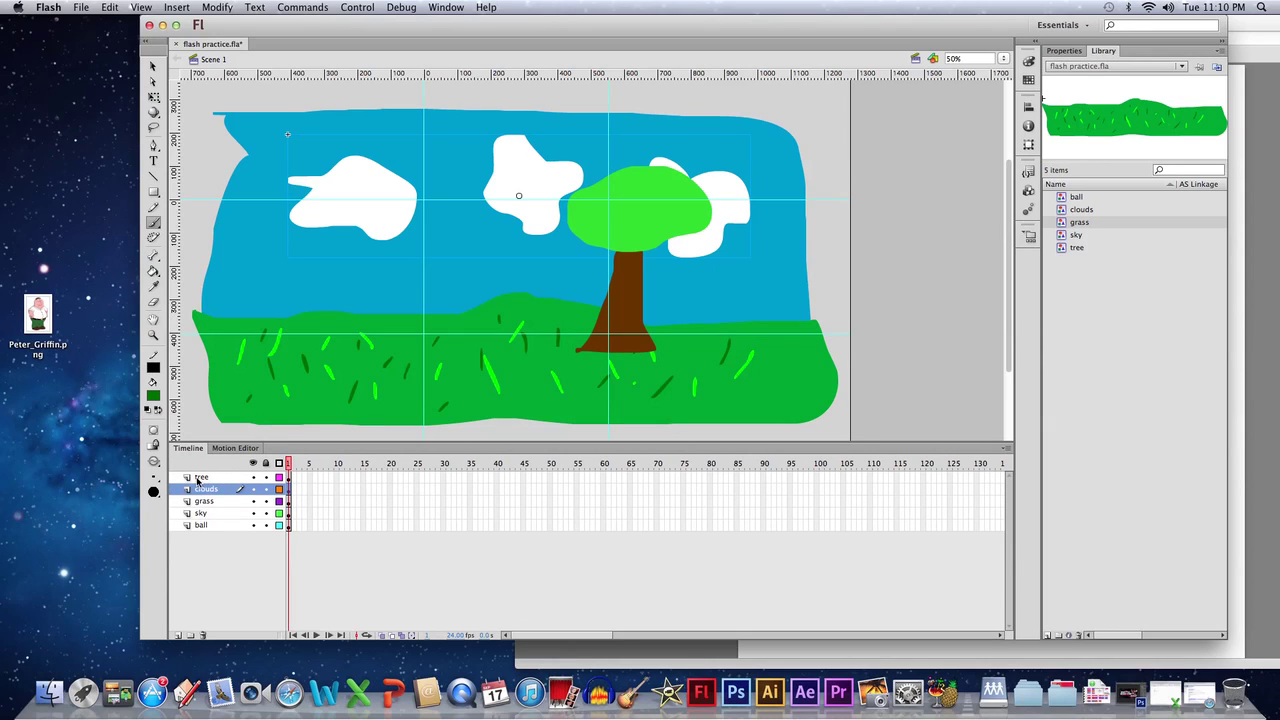
pyautogui.click(203, 526)
pyautogui.moveTo(203, 528); pyautogui.dragTo(226, 512)
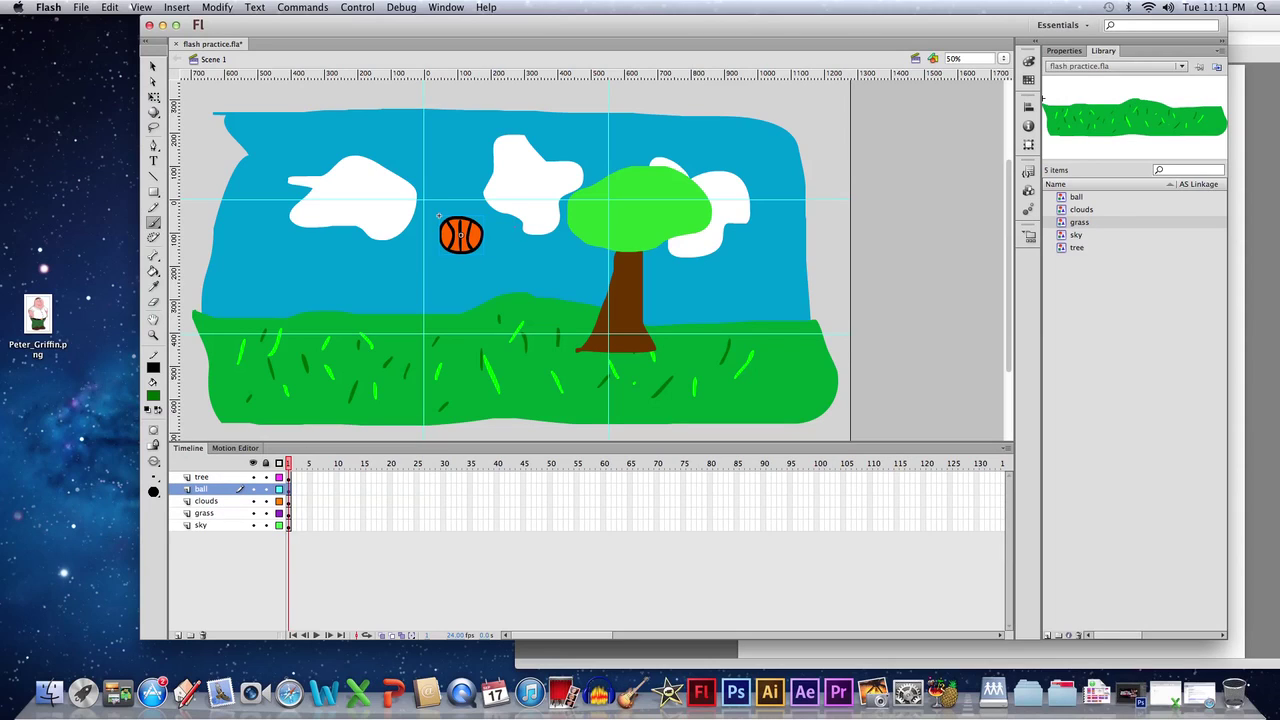
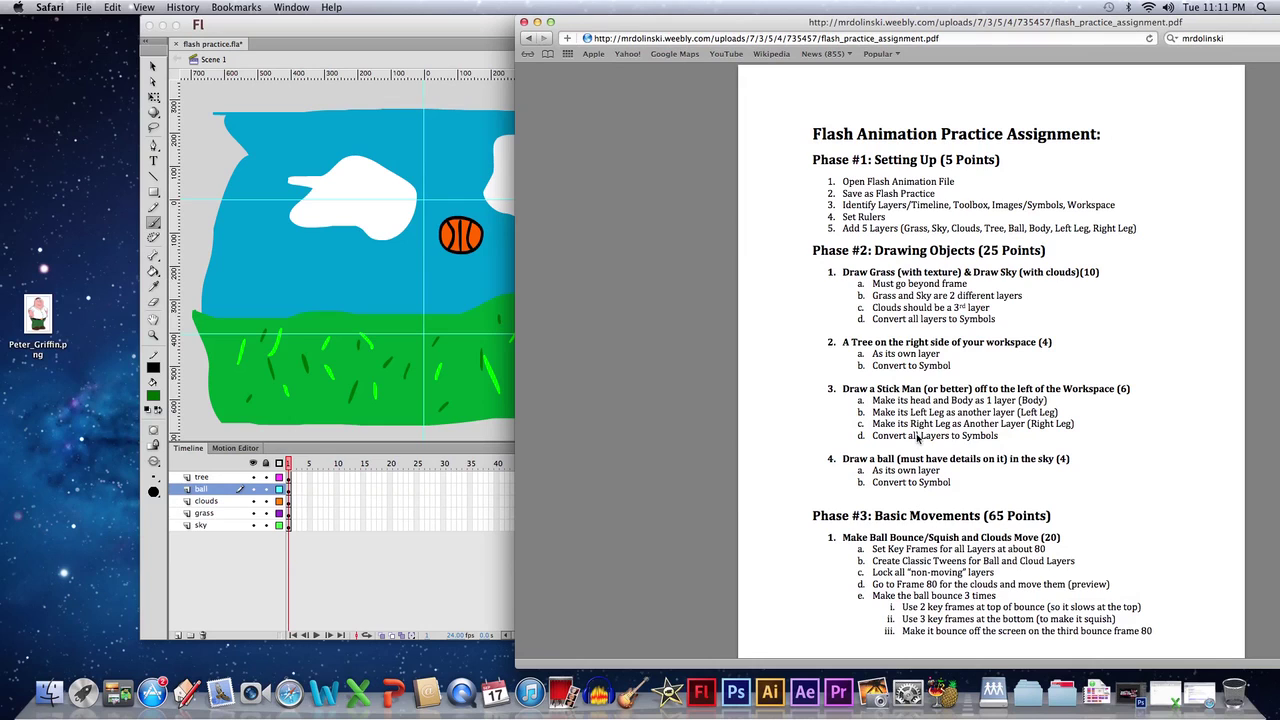
# Read through the Flash practice assignment in Safari, from the drawing phase through Basic Movements to Export and Upload.
pyautogui.scroll(-5, 913, 428)
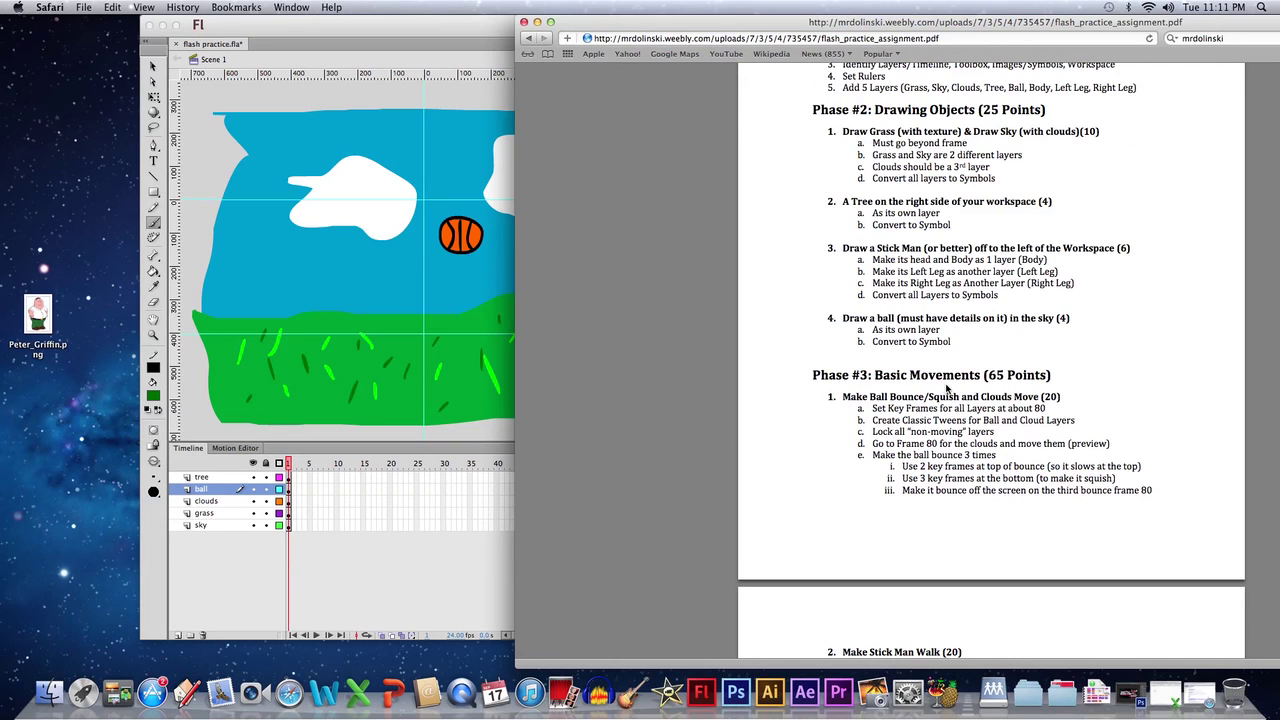
pyautogui.scroll(-4, 946, 388)
pyautogui.scroll(-4, 1002, 295)
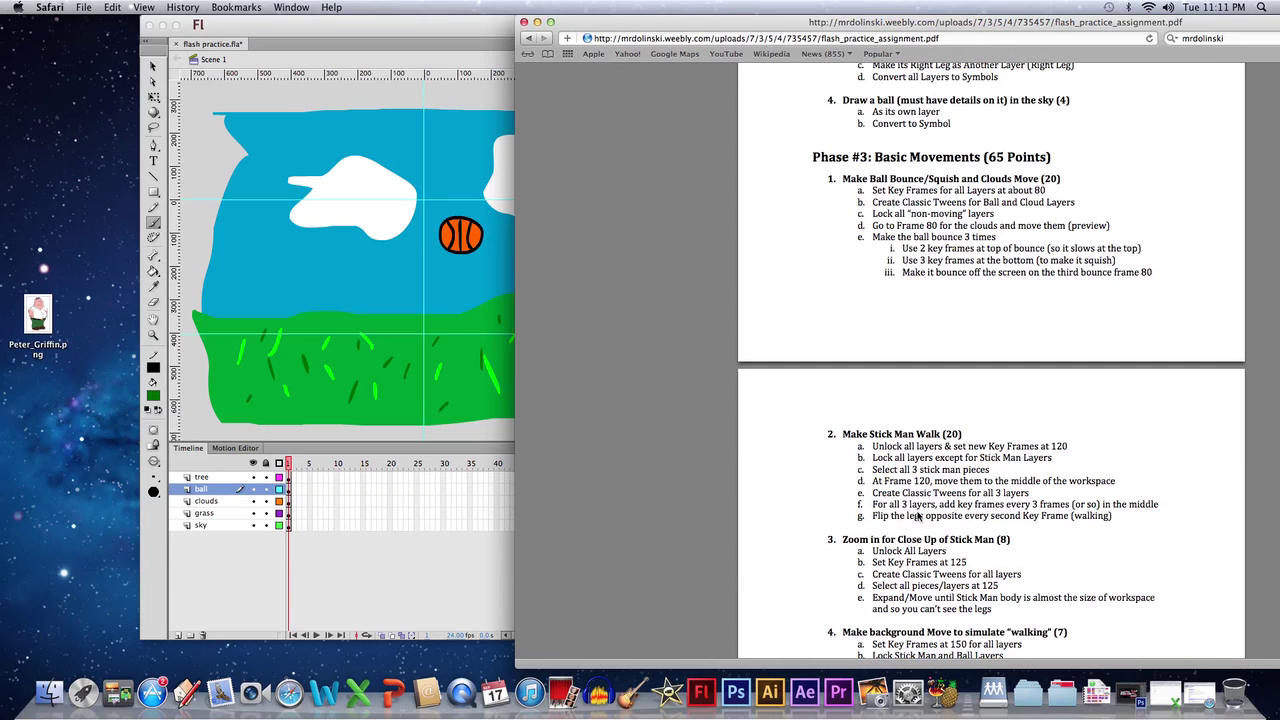
pyautogui.scroll(-3, 918, 515)
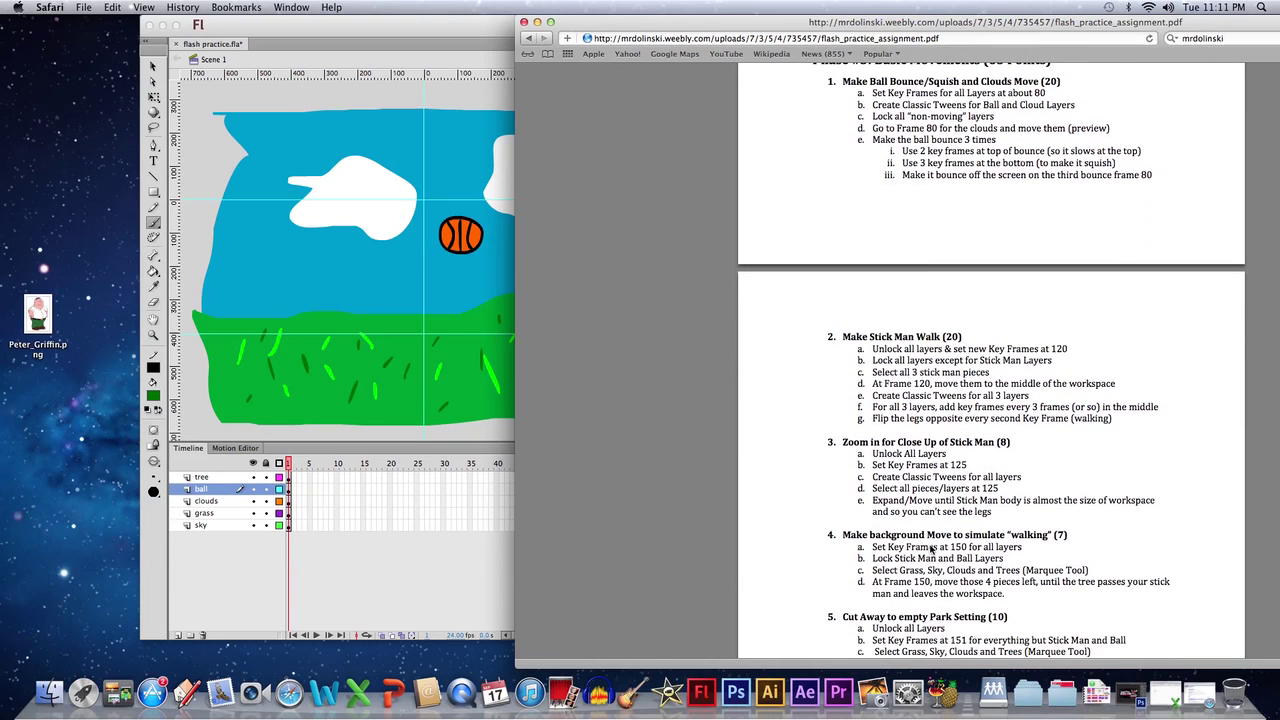
pyautogui.scroll(-6, 888, 412)
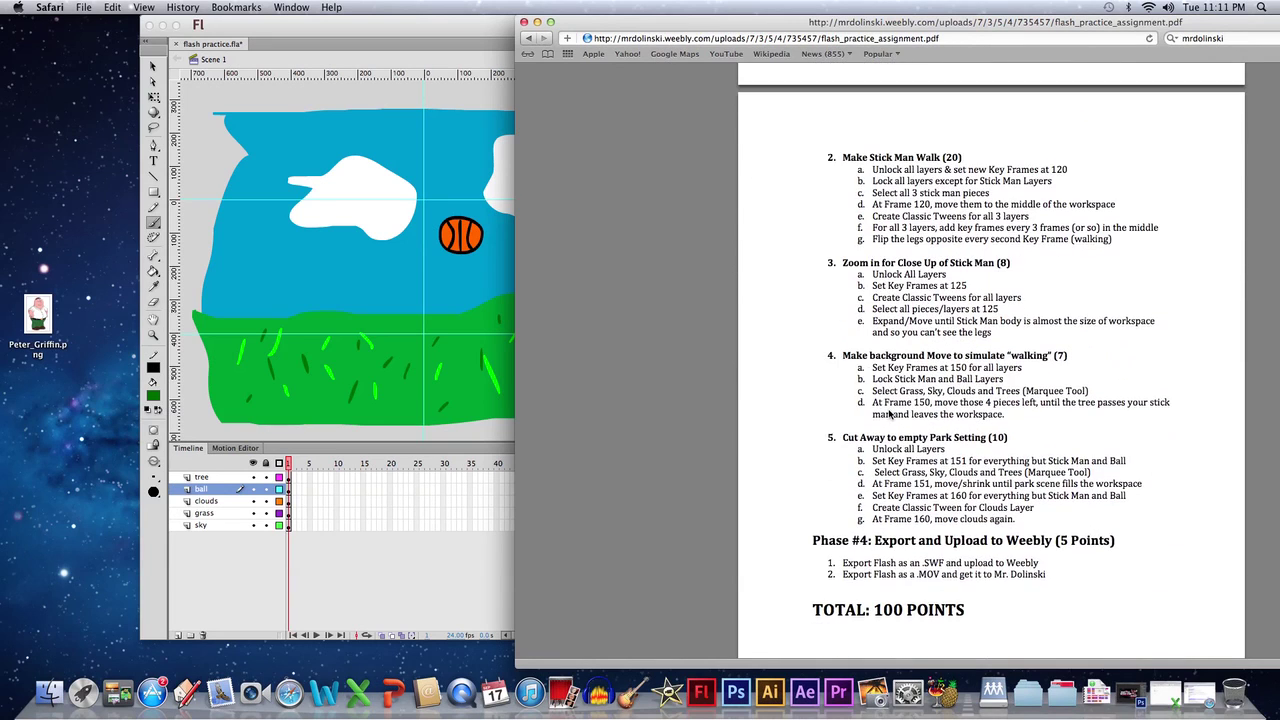
pyautogui.scroll(-1, 905, 435)
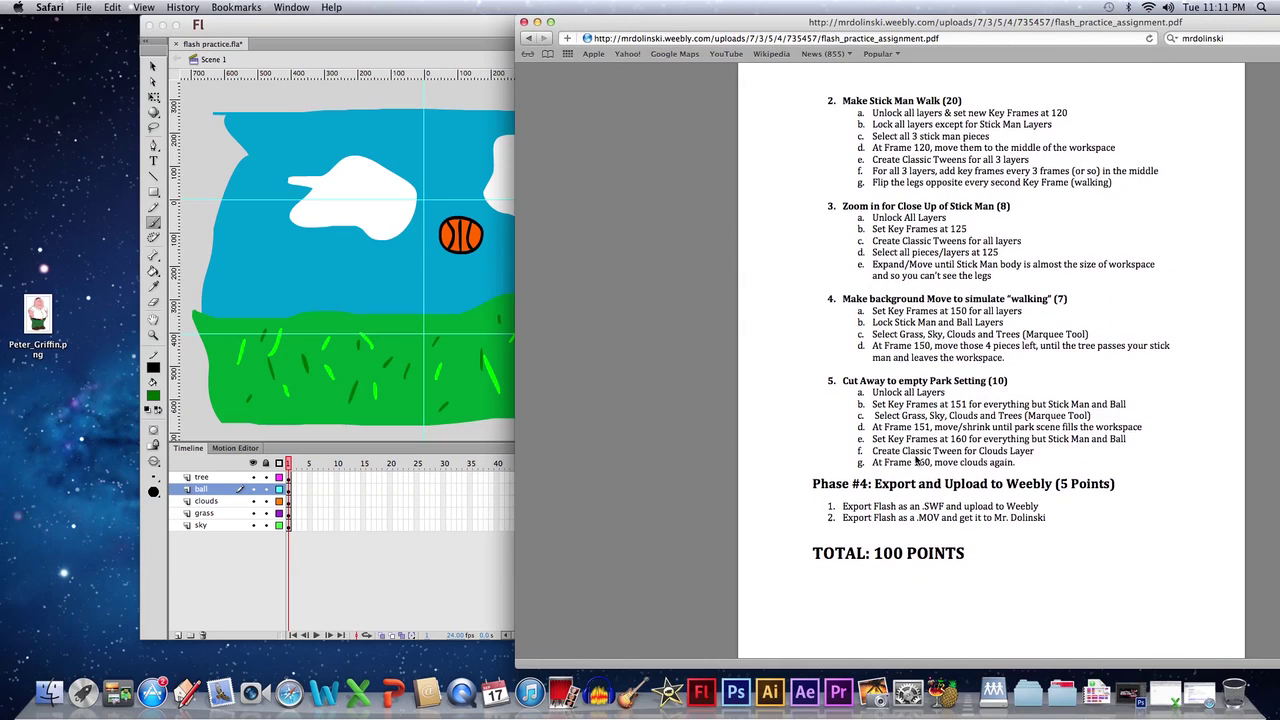
pyautogui.scroll(-2, 916, 459)
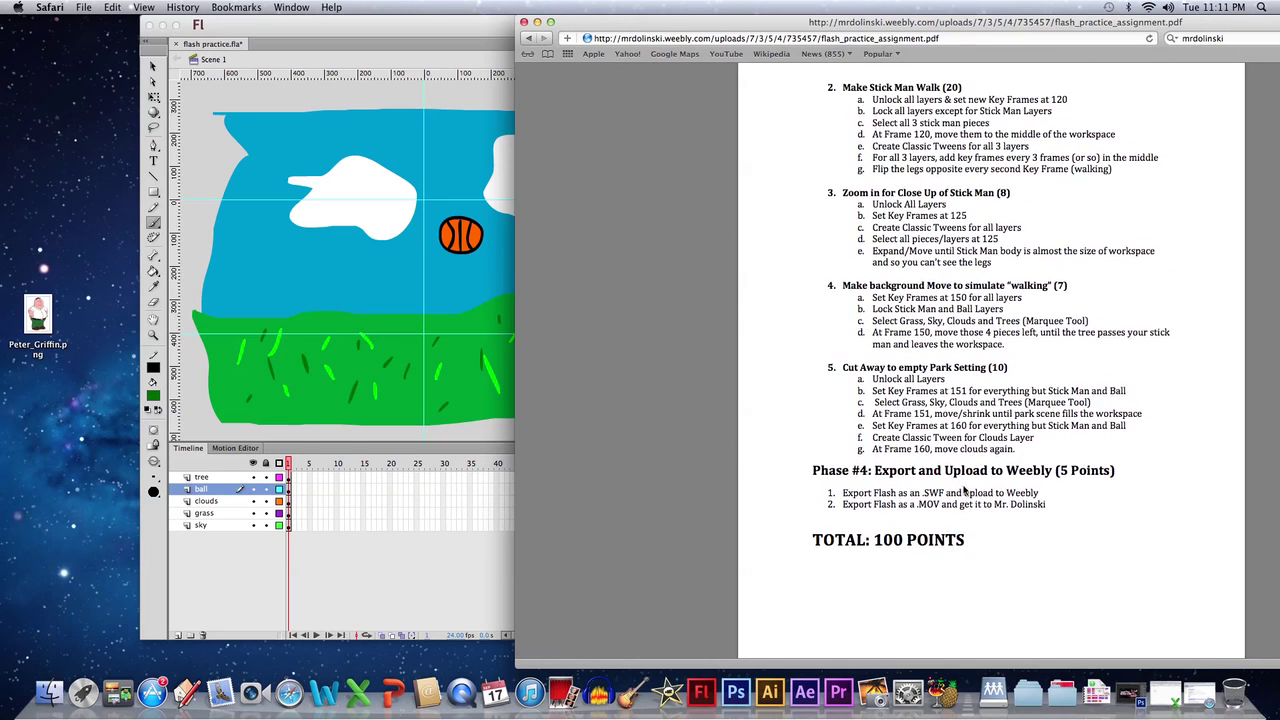
pyautogui.scroll(10, 964, 489)
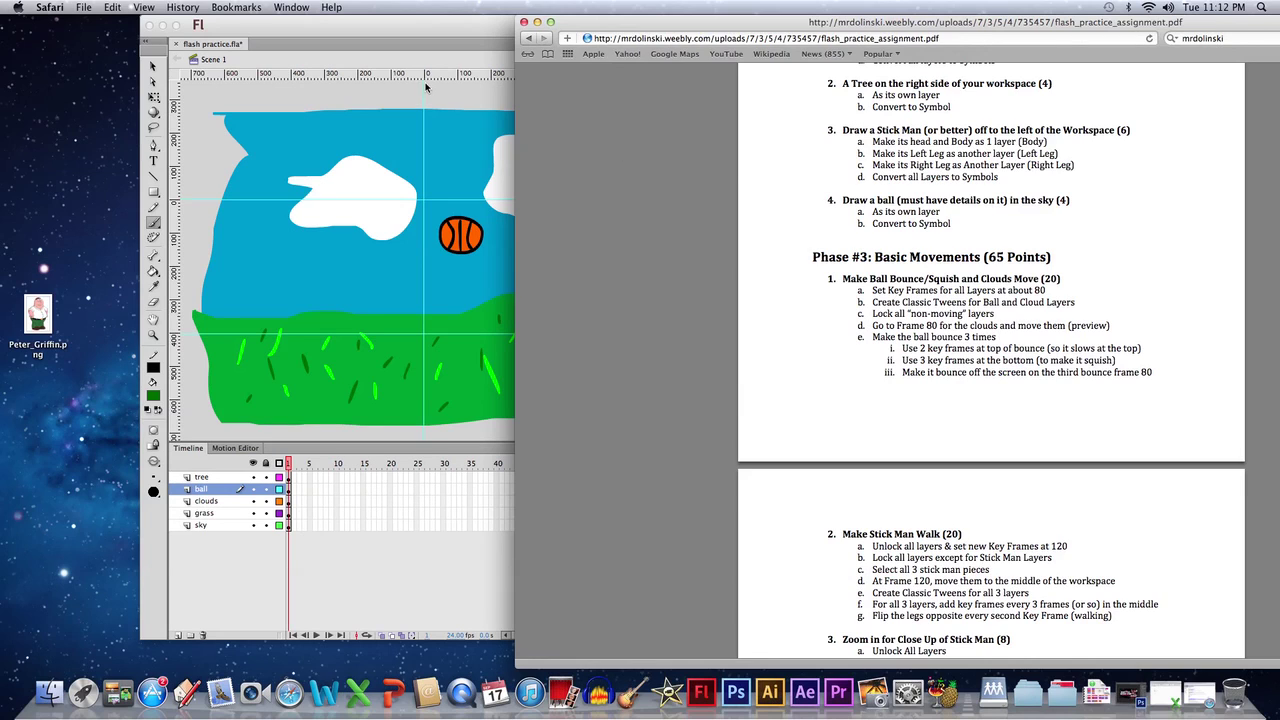
# Switch to Flash, save flash practice.fla, and close its window and the Safari assignment window.
pyautogui.click(458, 95)
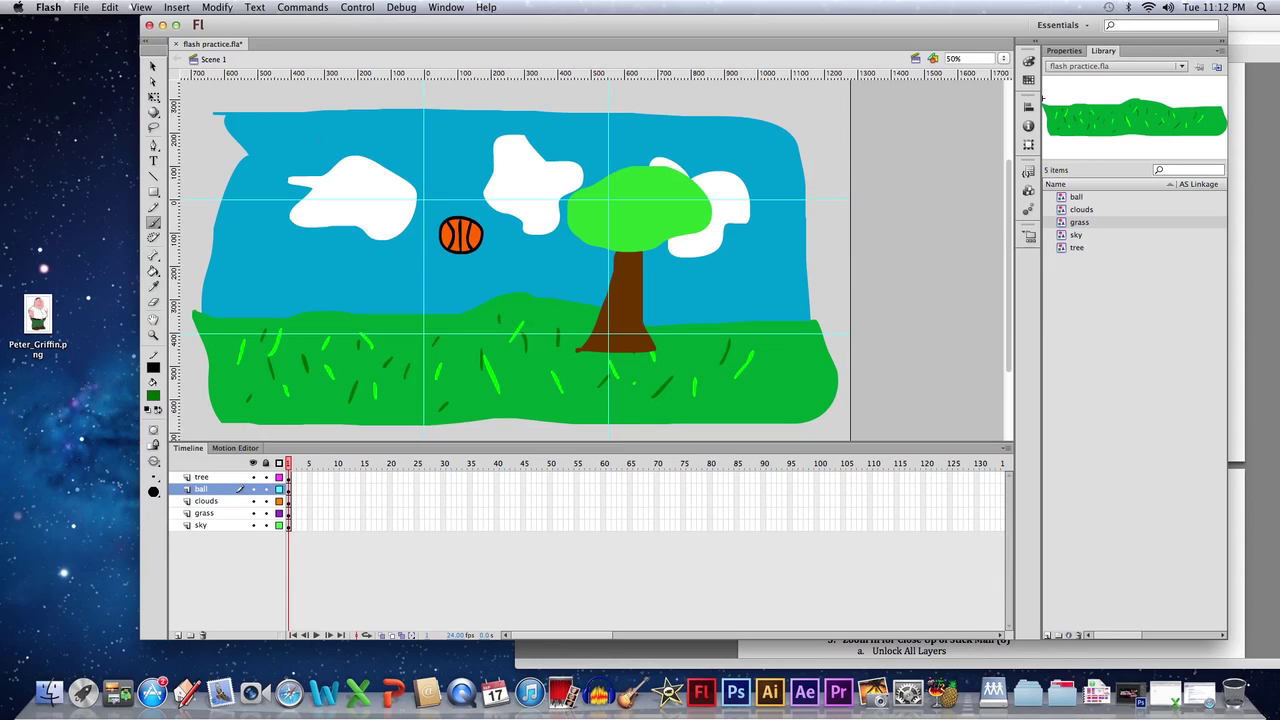
pyautogui.click(81, 8)
pyautogui.click(91, 107)
pyautogui.click(149, 26)
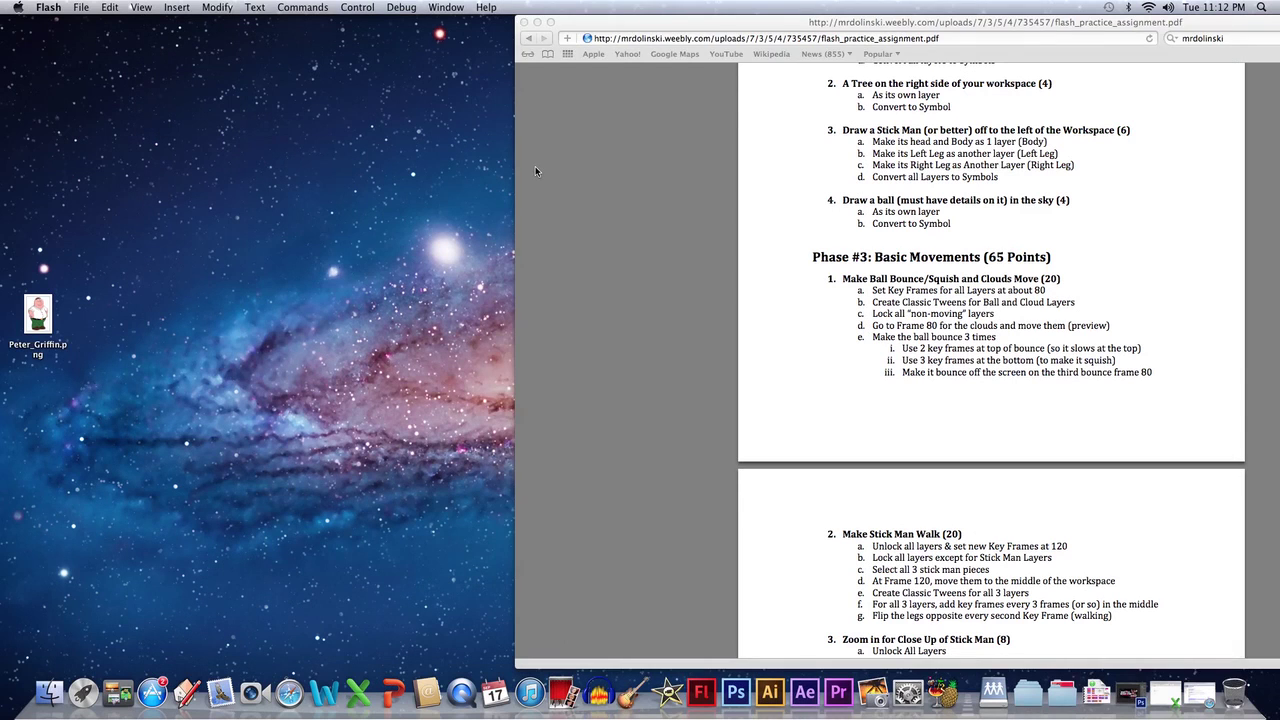
pyautogui.click(523, 22)
pyautogui.click(1033, 234)
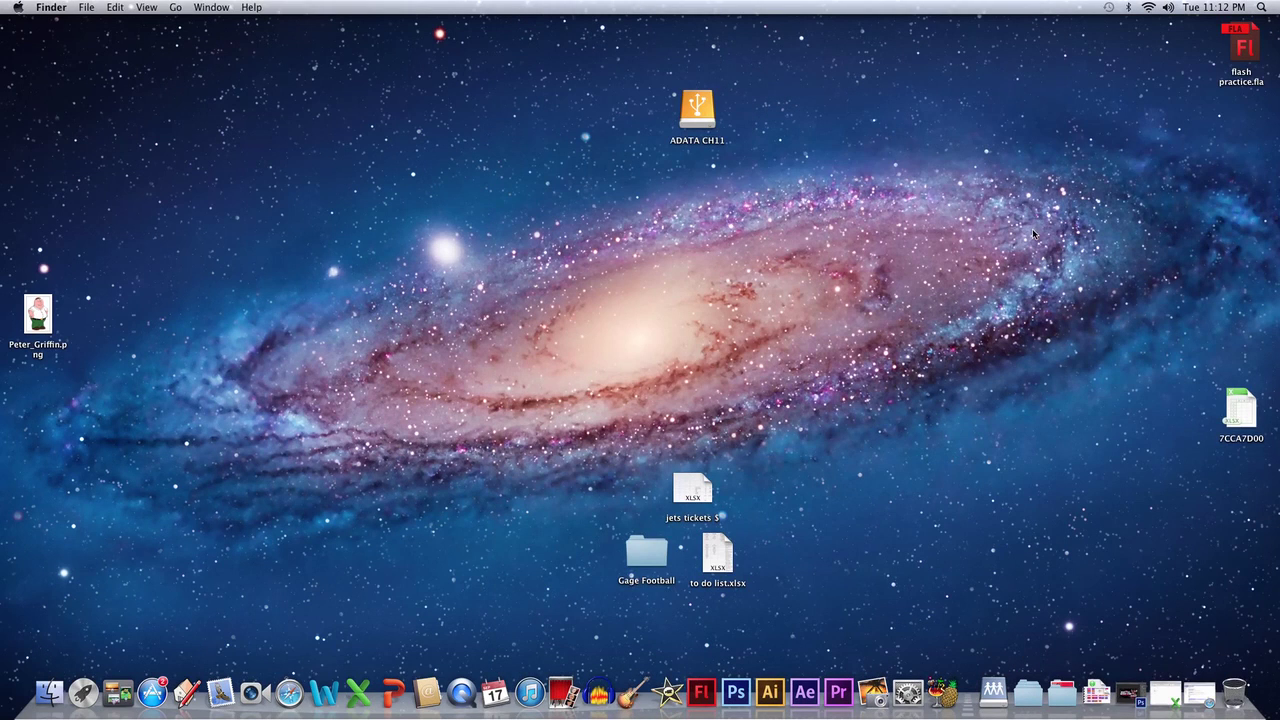